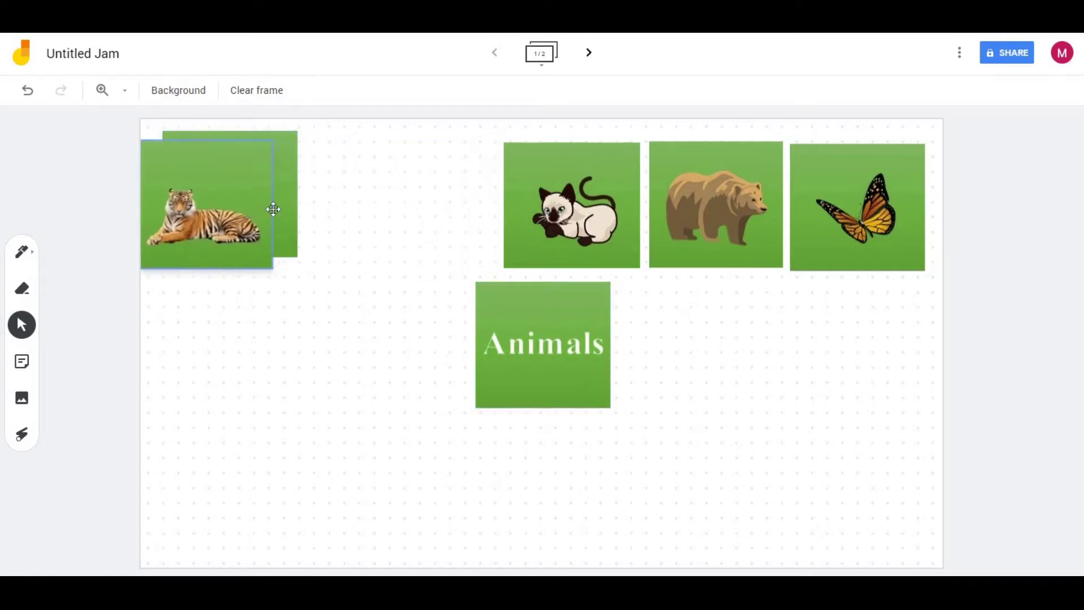
Pile the tiger, cat, bear and butterfly cards top-left with the Animals card on top
left_click_drag(588, 192, 268, 203)
left_click_drag(716, 203, 263, 232)
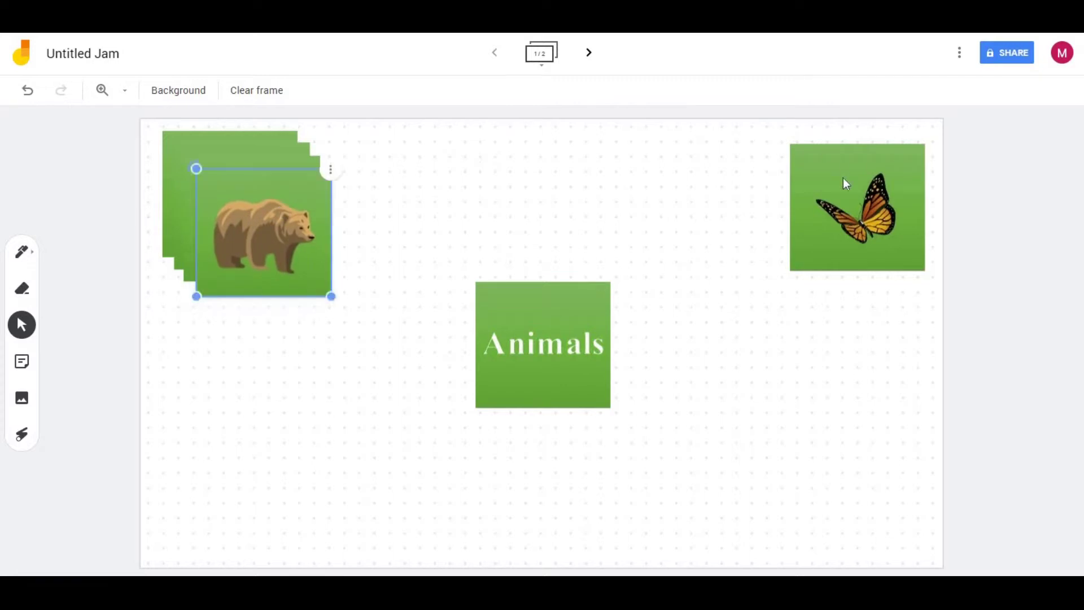
left_click_drag(846, 183, 262, 216)
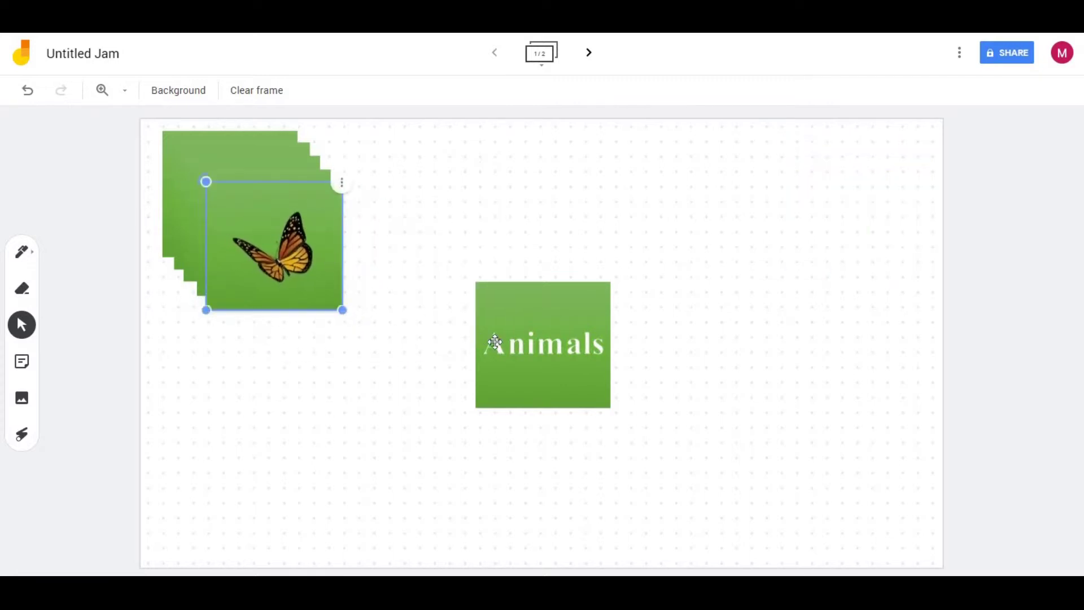
left_click_drag(495, 342, 234, 252)
Start an image upload from a file on the device
left_click(368, 280)
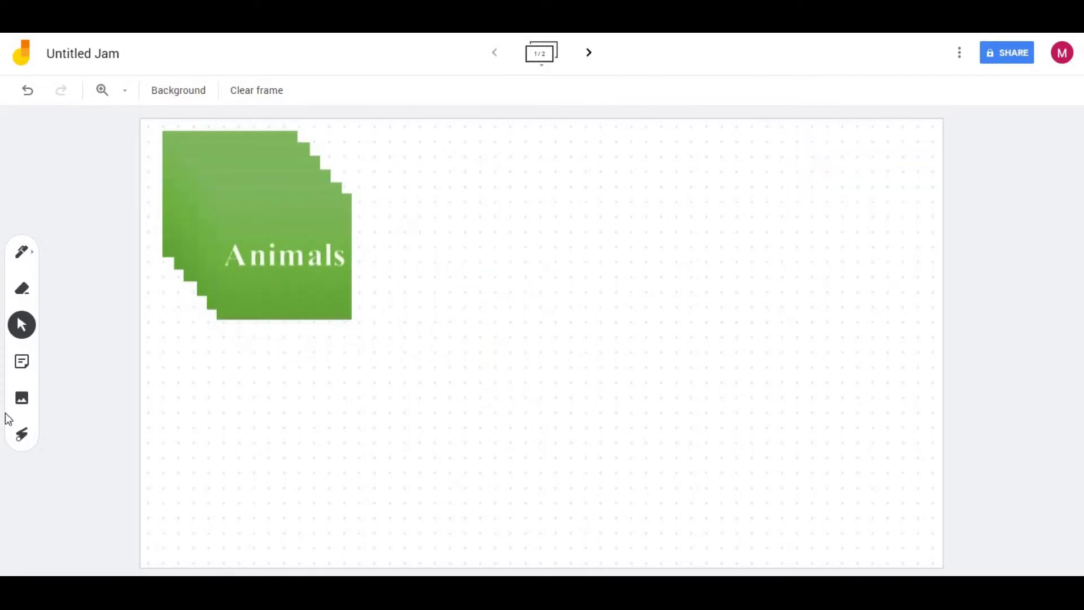
left_click(21, 398)
left_click(495, 347)
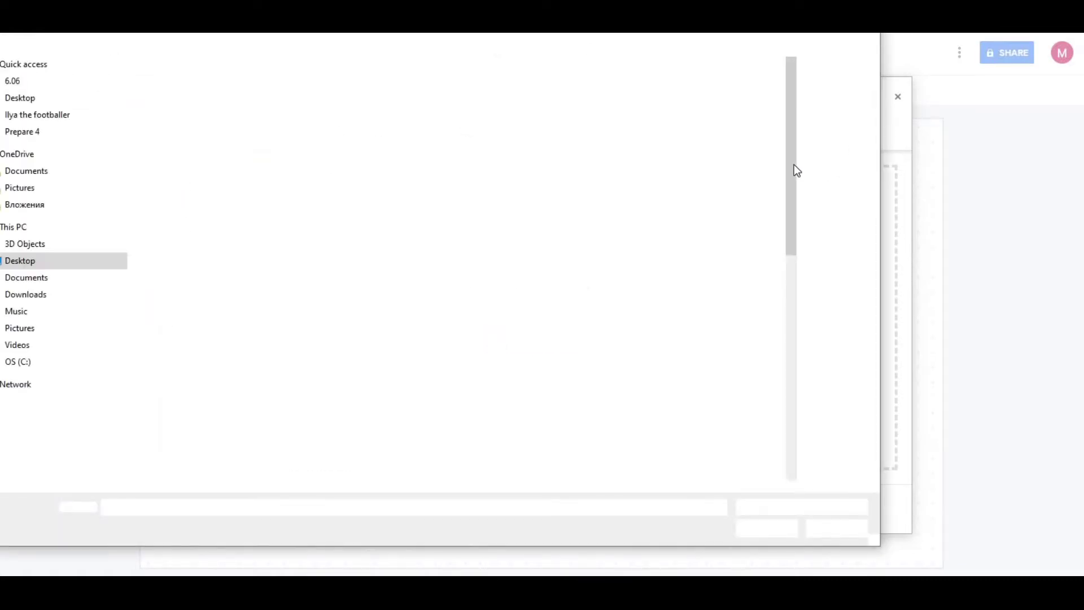
Upload the battleship image file onto the frame
left_click_drag(792, 164, 789, 319)
mouse_move(777, 405)
left_mouse_down()
mouse_move(778, 438)
mouse_move(790, 406)
left_mouse_up()
left_click(418, 86)
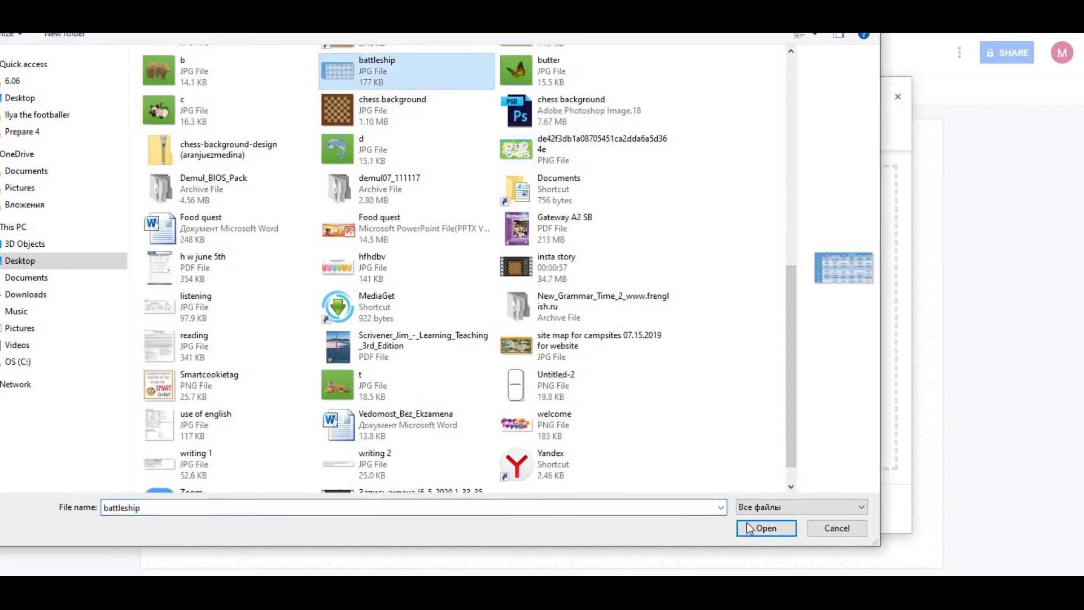
key("Return")
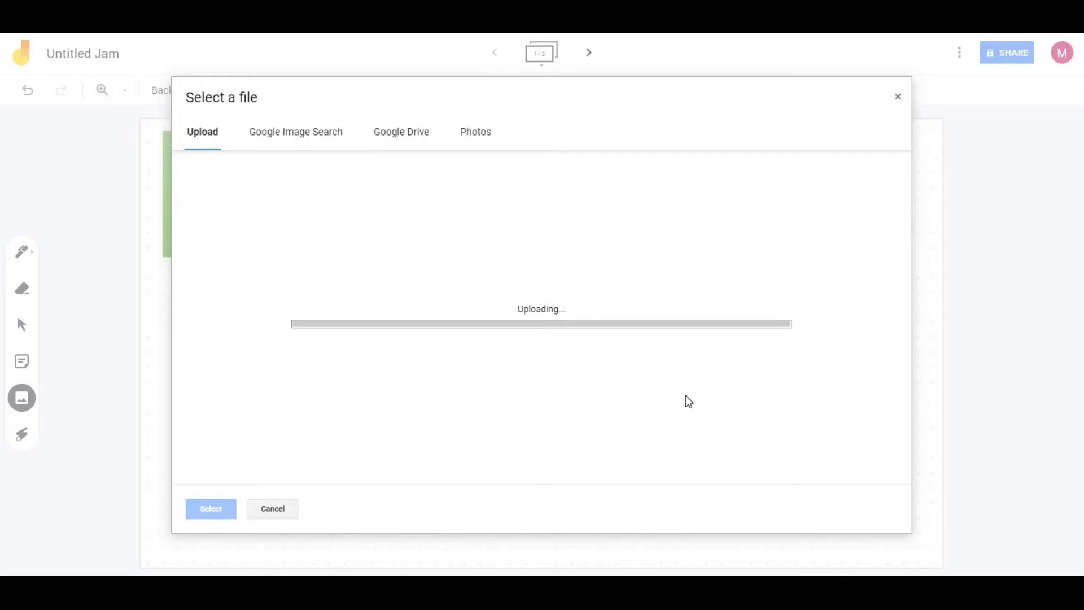
Move the verb-table image to the lower right and enlarge it
left_click_drag(639, 365, 825, 470)
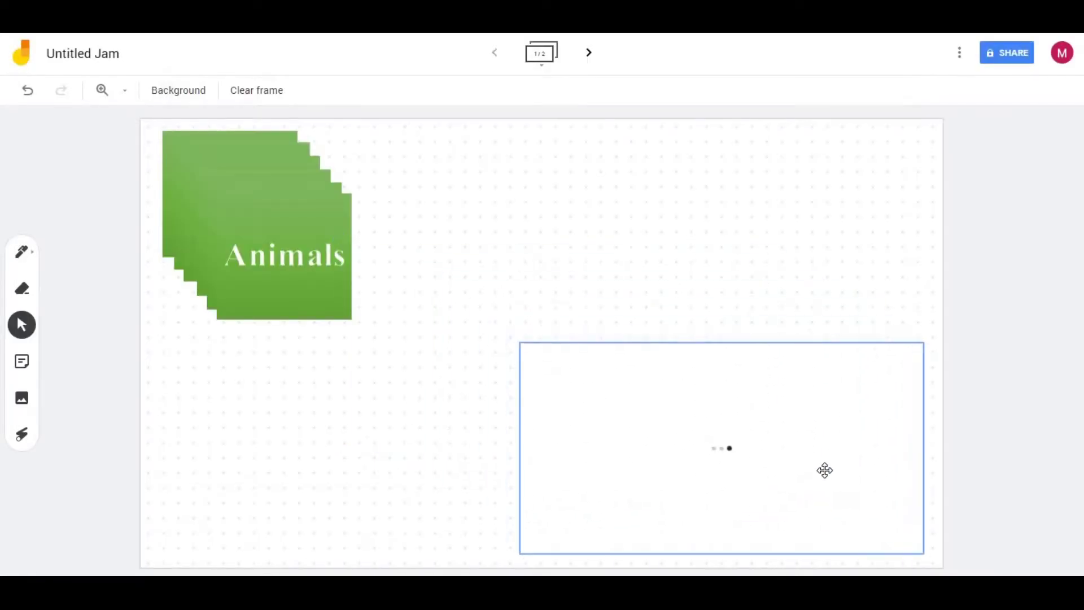
left_click_drag(562, 373, 507, 329)
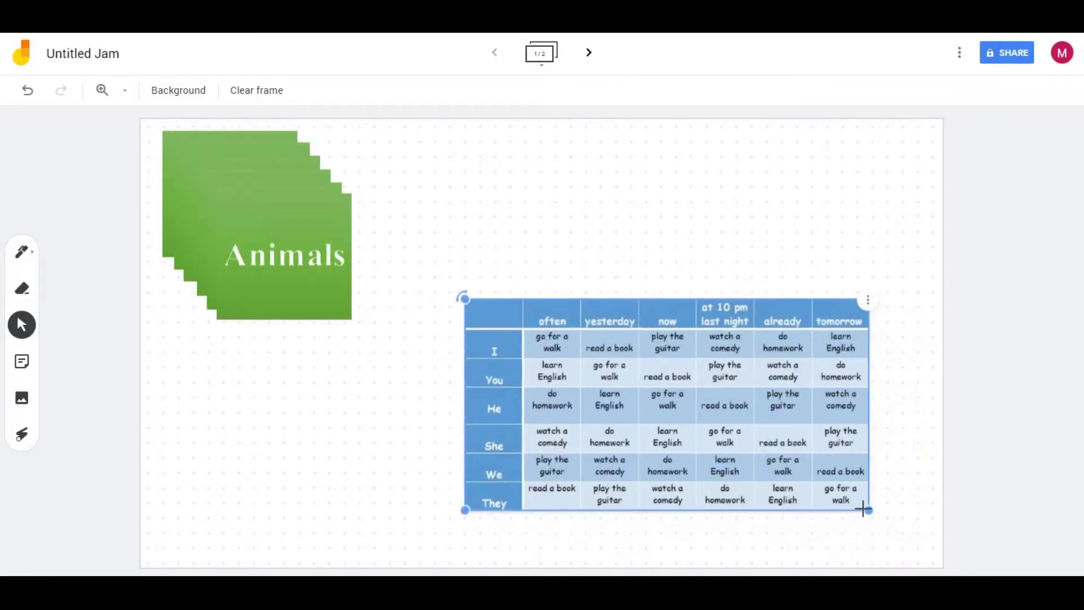
left_click_drag(863, 509, 934, 553)
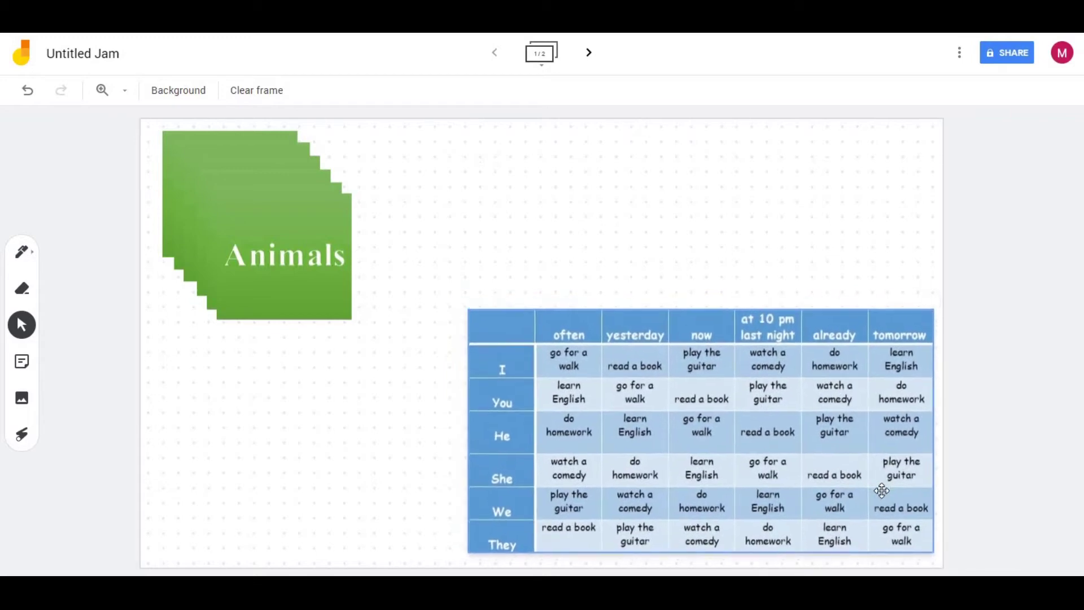
Search web images for 'tick and cross png', correcting the typo in the query
left_click(797, 262)
left_click(28, 399)
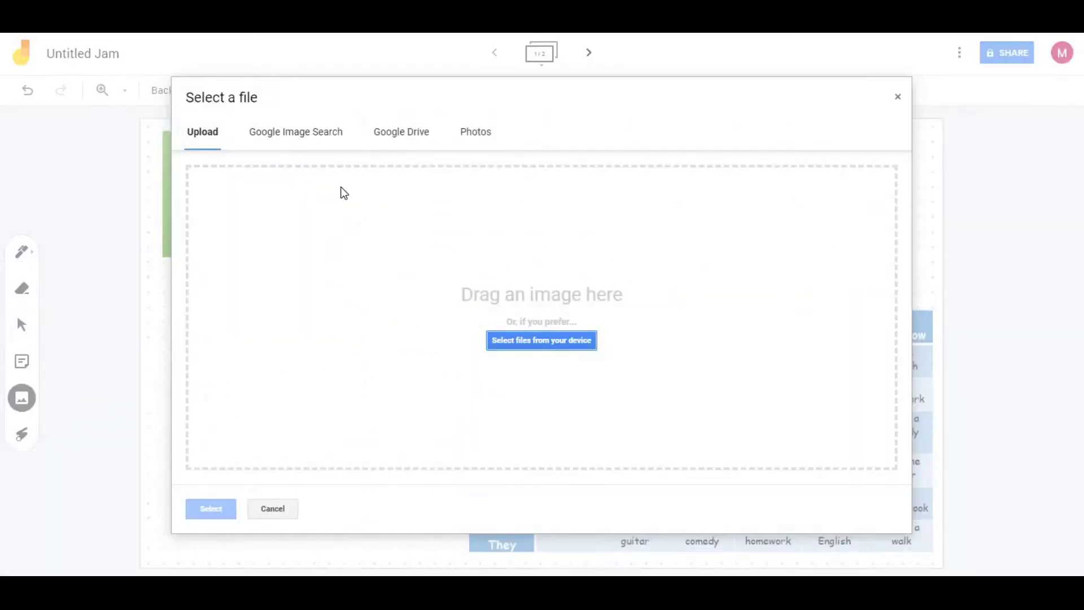
left_click(342, 141)
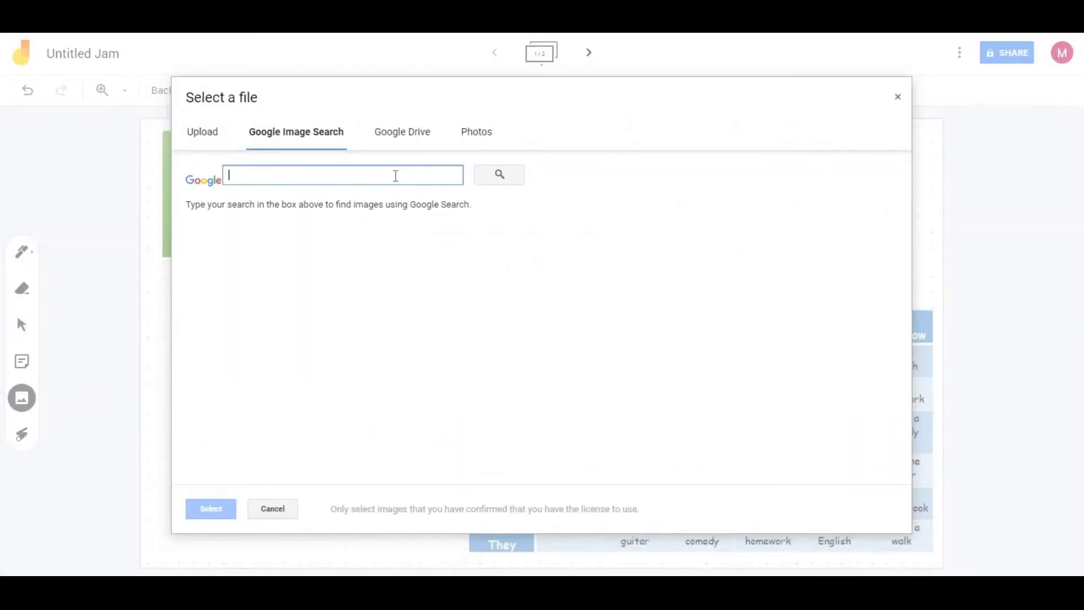
type("tick and cross ong")
key("Return")
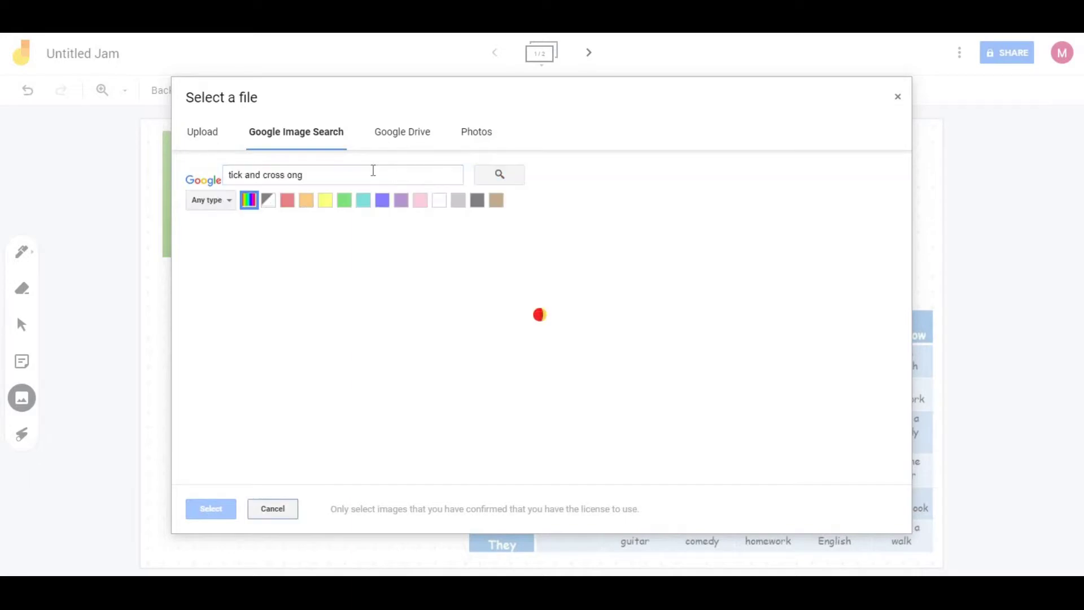
left_click(292, 176)
key("BackSpace")
type("p")
key("Return")
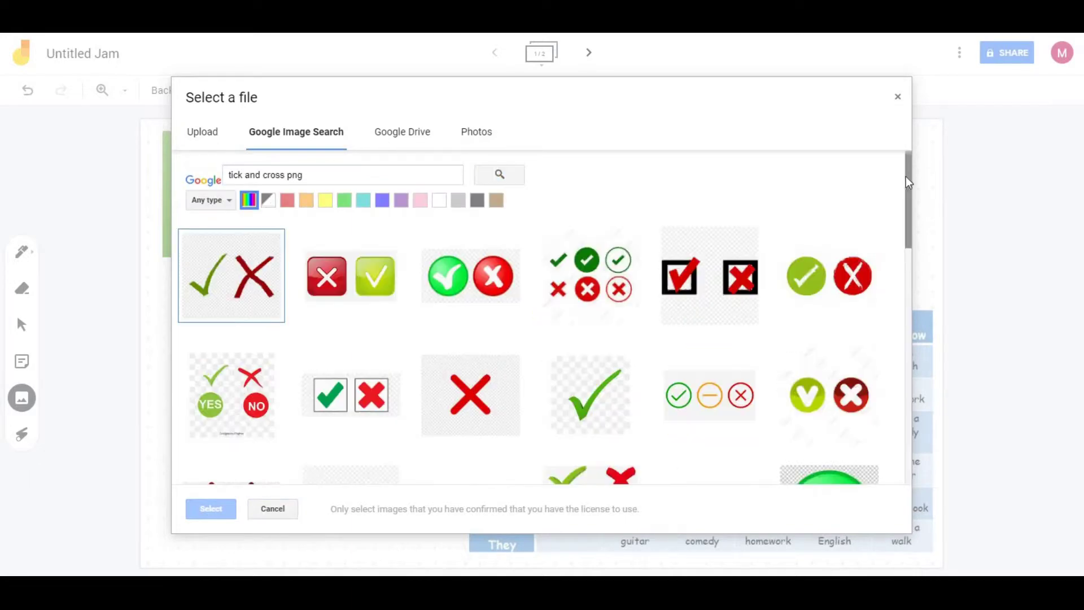
scroll(902, 339, "down", 8)
scroll(902, 339, "down", 3)
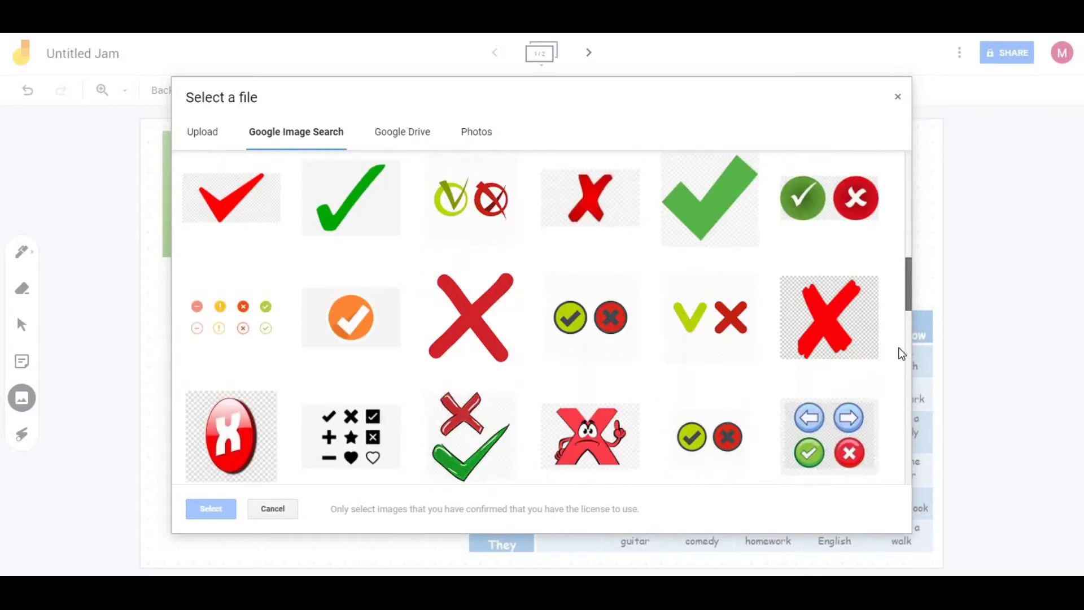
Insert the large red X and place it above the verb table
left_click(497, 343)
key("Return")
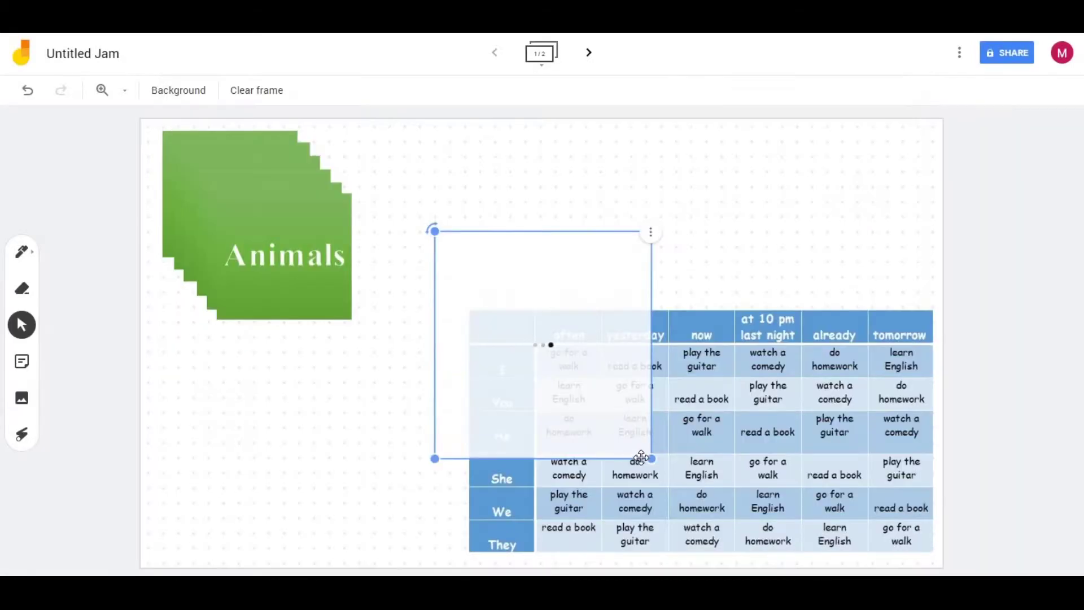
left_click_drag(488, 275, 582, 293)
left_click(280, 346)
Search web images for 'yellow paint png' and insert the yellow paint splat
left_click(21, 400)
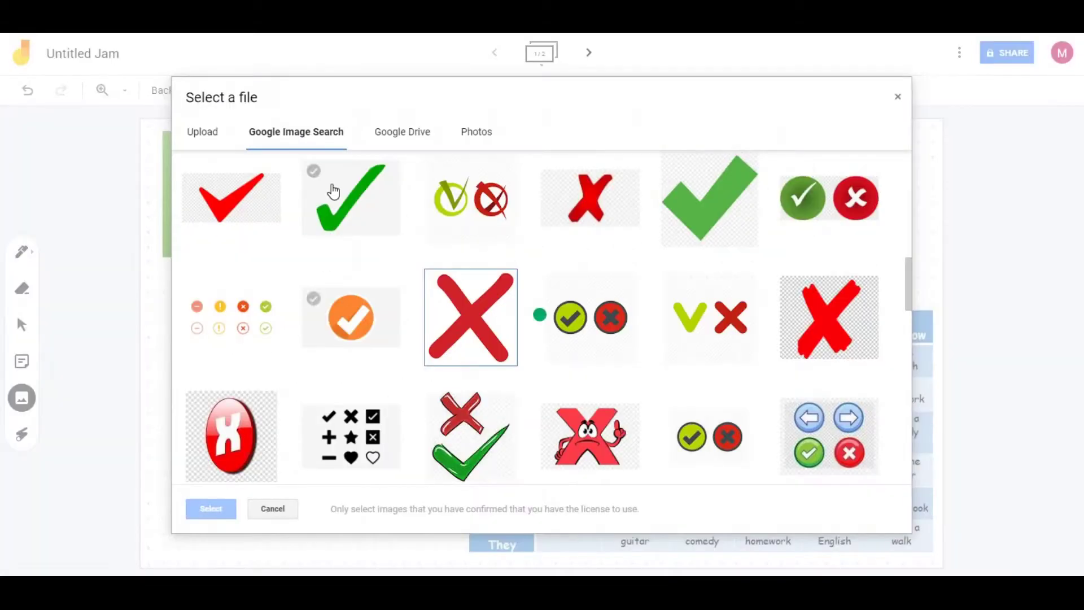
left_click(287, 173)
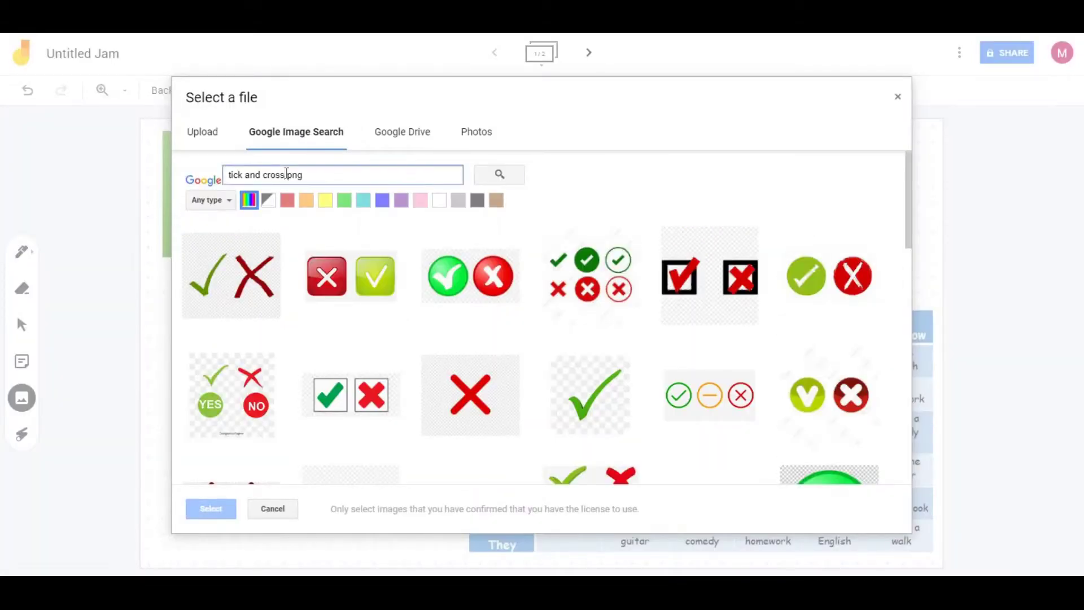
key("BackSpace")
key("BackSpace")
key("BackSpace")
key("BackSpace")
key("BackSpace")
key("BackSpace")
key("BackSpace")
key("BackSpace")
key("BackSpace")
key("BackSpace")
key("BackSpace")
key("BackSpace")
key("BackSpace")
type("yellow paint")
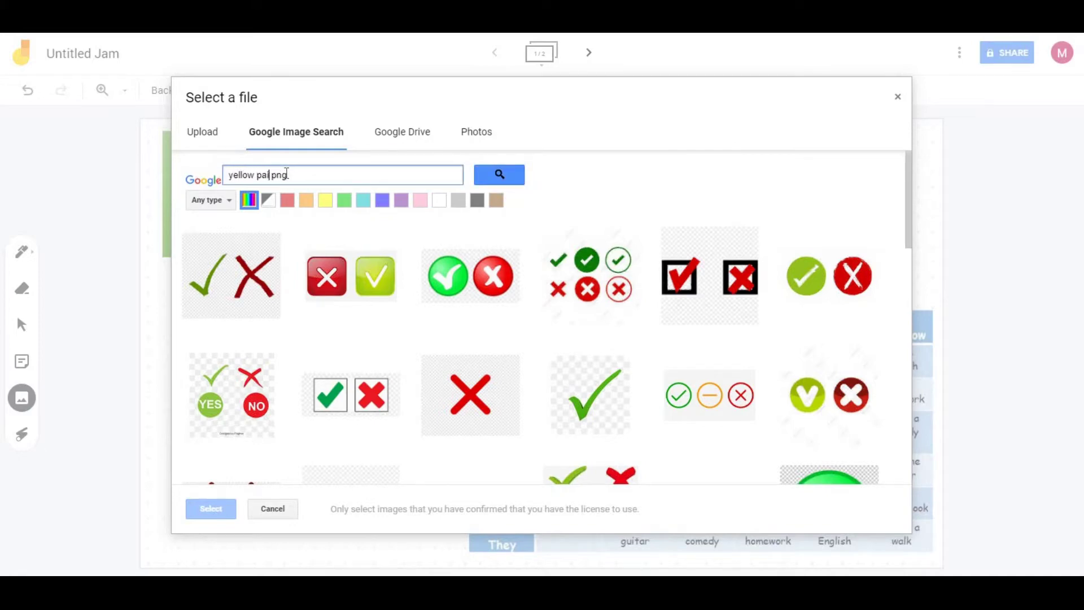
key("Return")
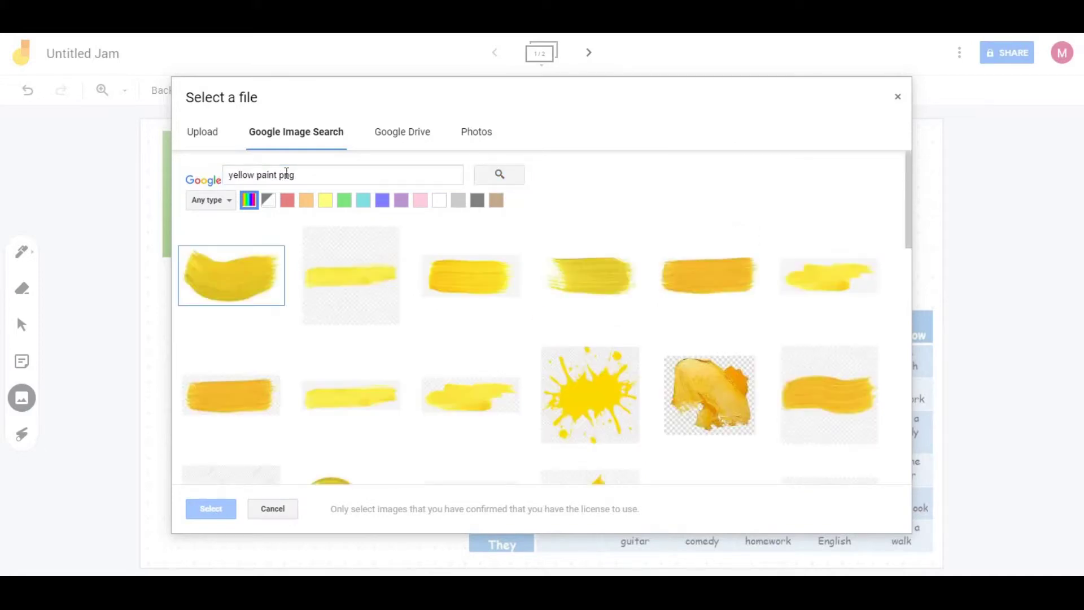
left_click_drag(913, 190, 913, 292)
left_click(376, 250)
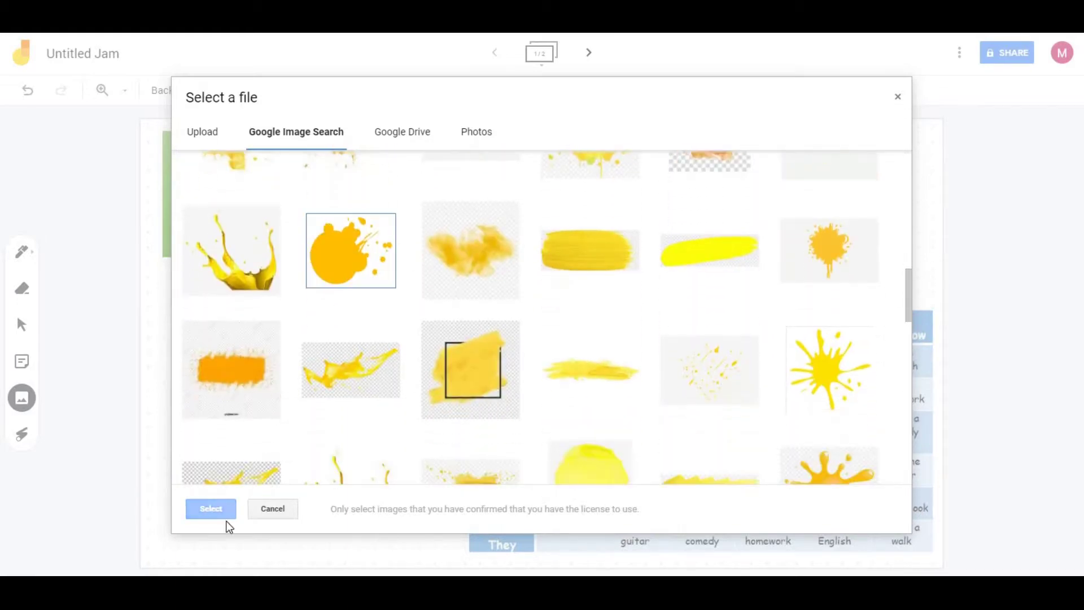
left_click(211, 508)
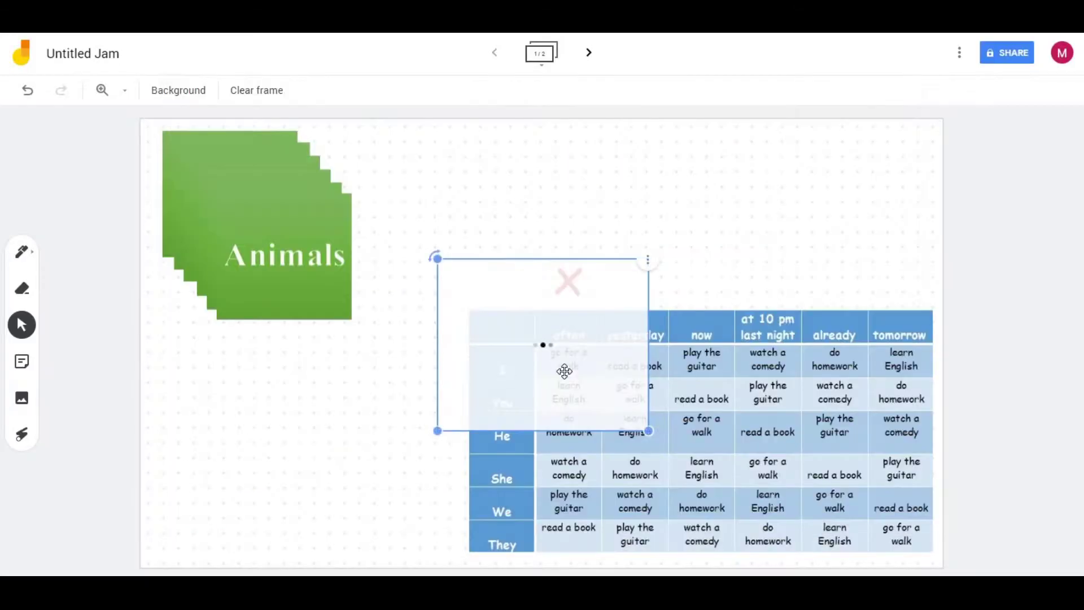
Shrink the splat beside the red X, then put X copies on He and She yesterday cells
left_click_drag(640, 416, 496, 300)
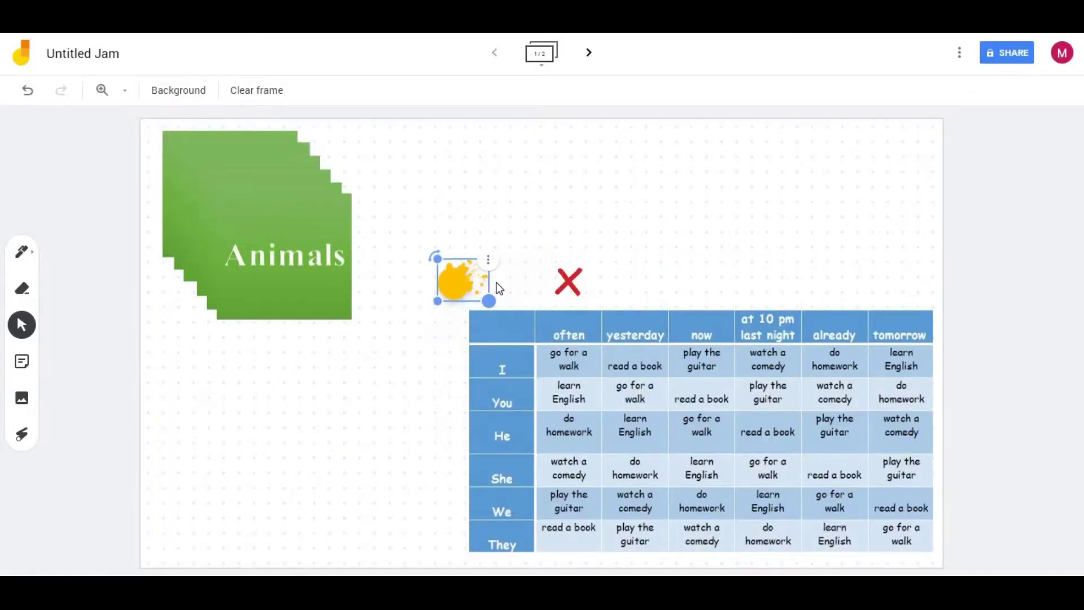
left_click_drag(438, 277, 608, 274)
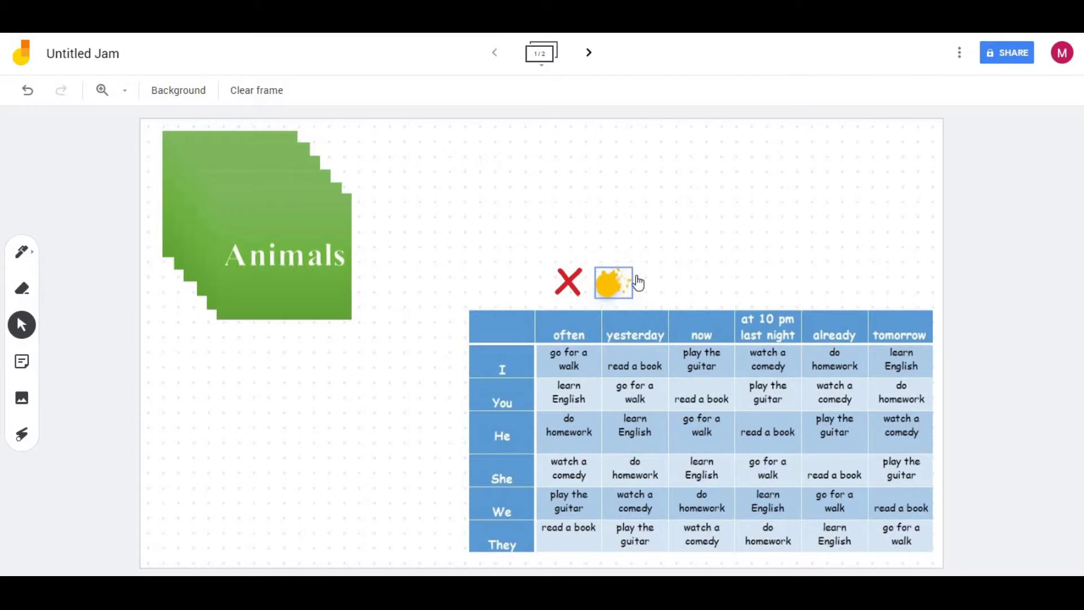
left_click(581, 278)
right_click(580, 278)
left_click(615, 272)
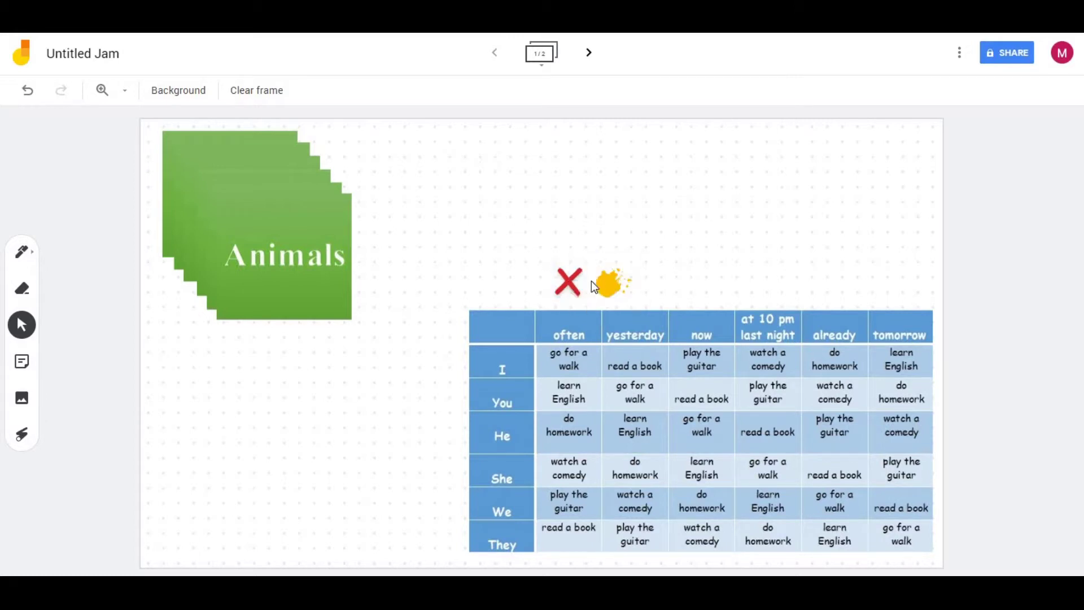
left_click_drag(569, 281, 632, 421)
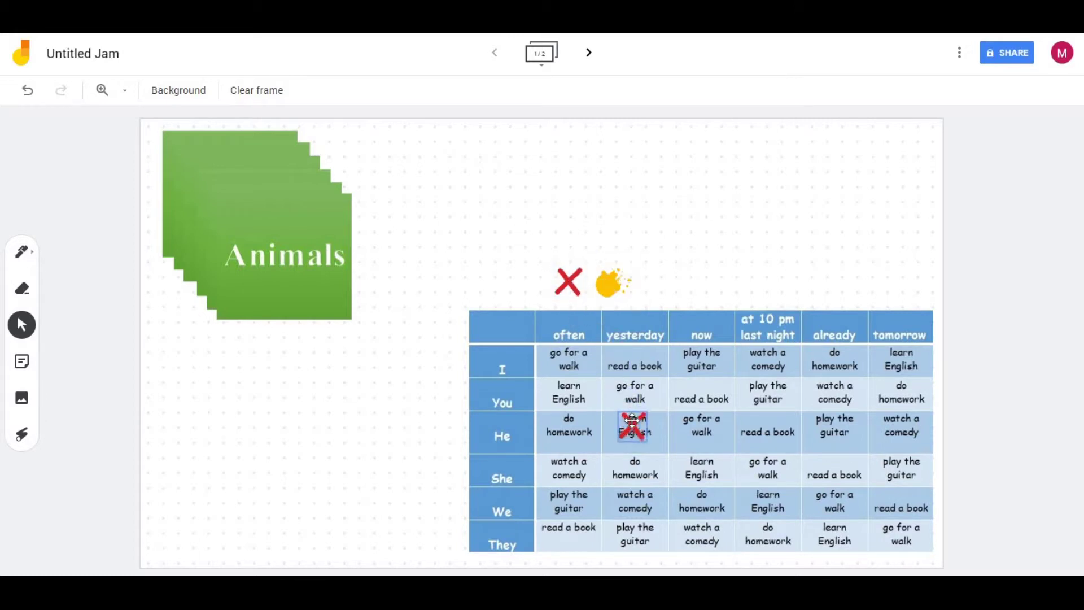
right_click(570, 268)
left_click(602, 273)
left_click_drag(582, 288, 649, 497)
Duplicate the splat onto the We yesterday cell and make one more splat copy
left_click(610, 283)
right_click(611, 283)
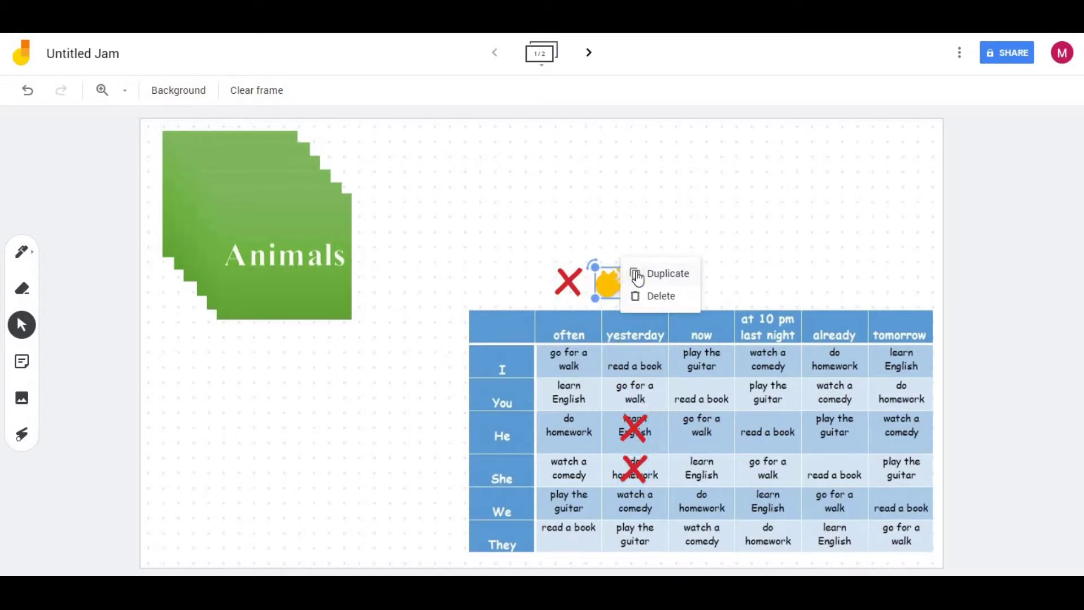
left_click(658, 273)
left_click_drag(622, 294, 635, 511)
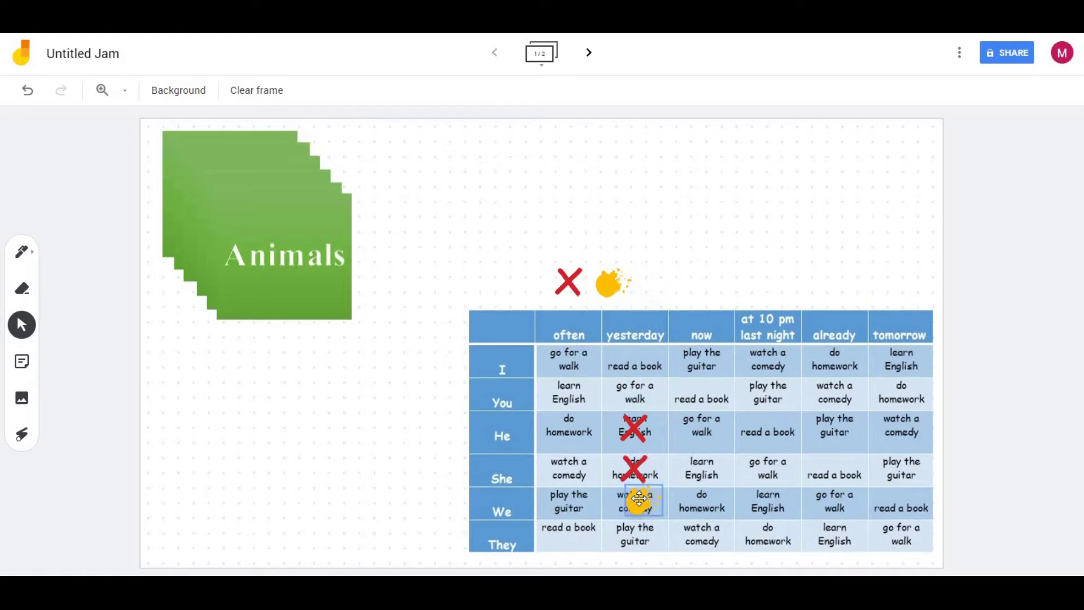
left_click(609, 280)
right_click(611, 282)
left_click(658, 273)
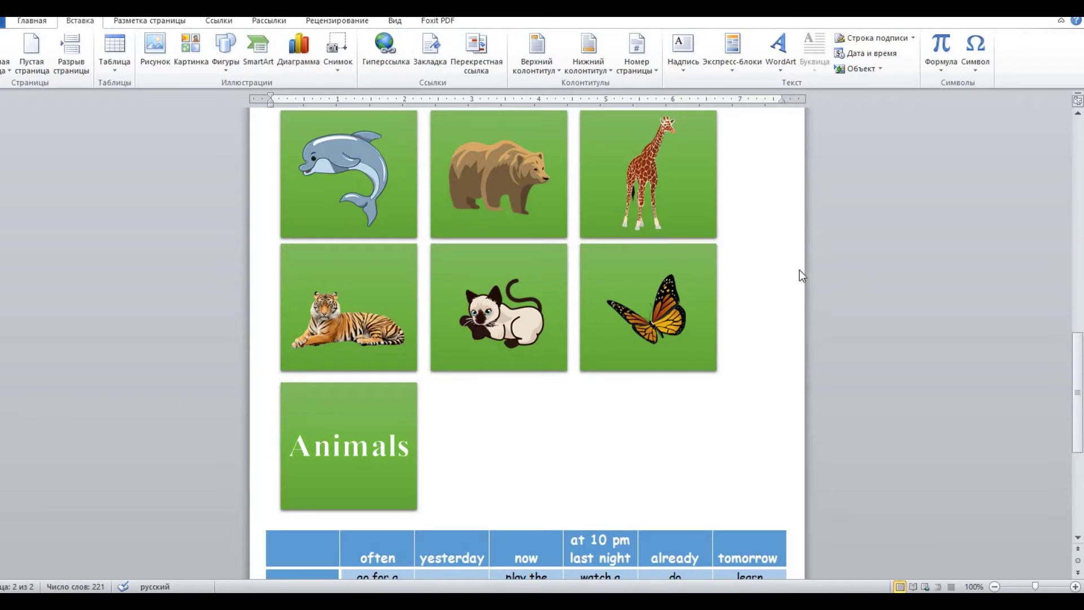
scroll(757, 293, "down", 4)
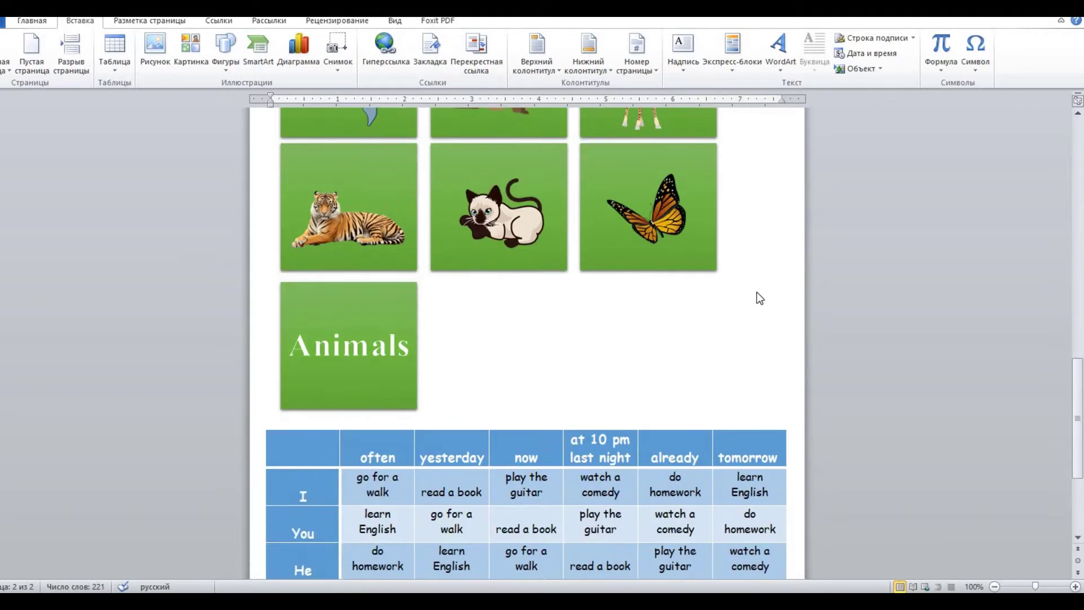
scroll(757, 292, "down", 4)
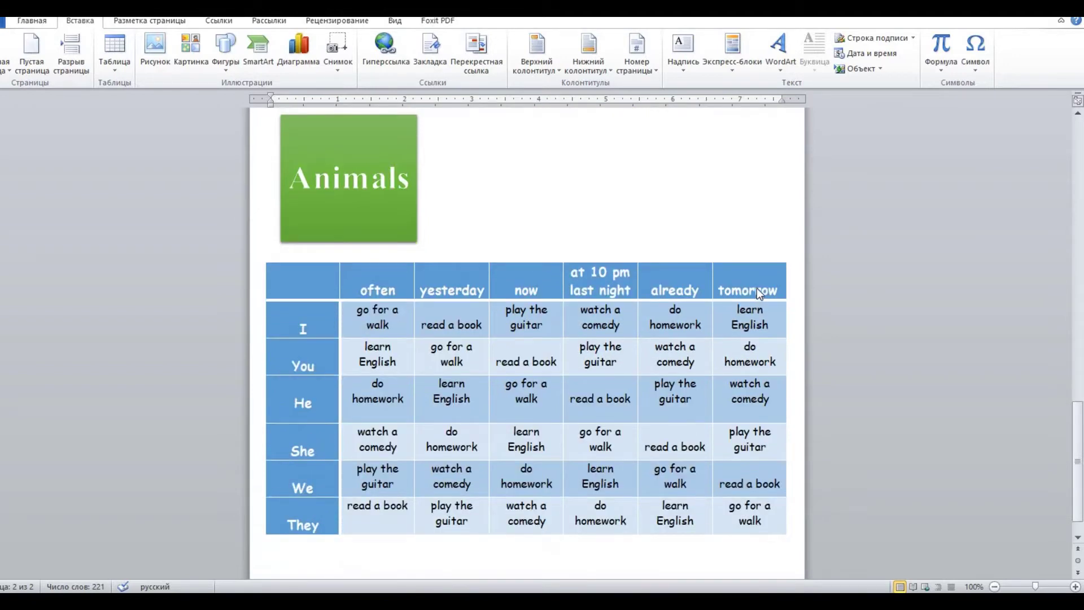
scroll(758, 292, "up", 4)
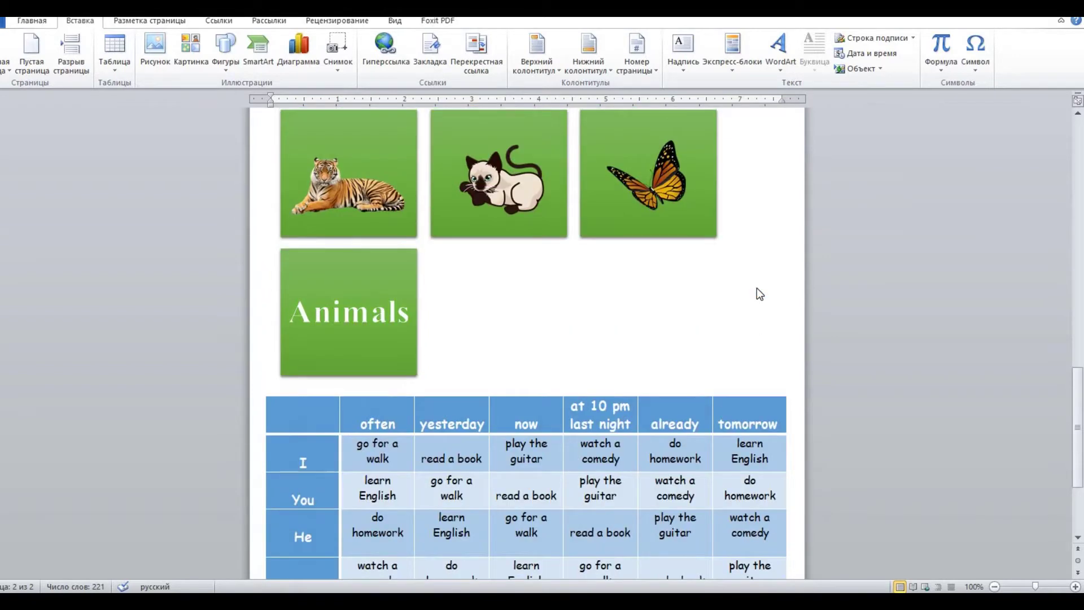
scroll(756, 288, "up", 5)
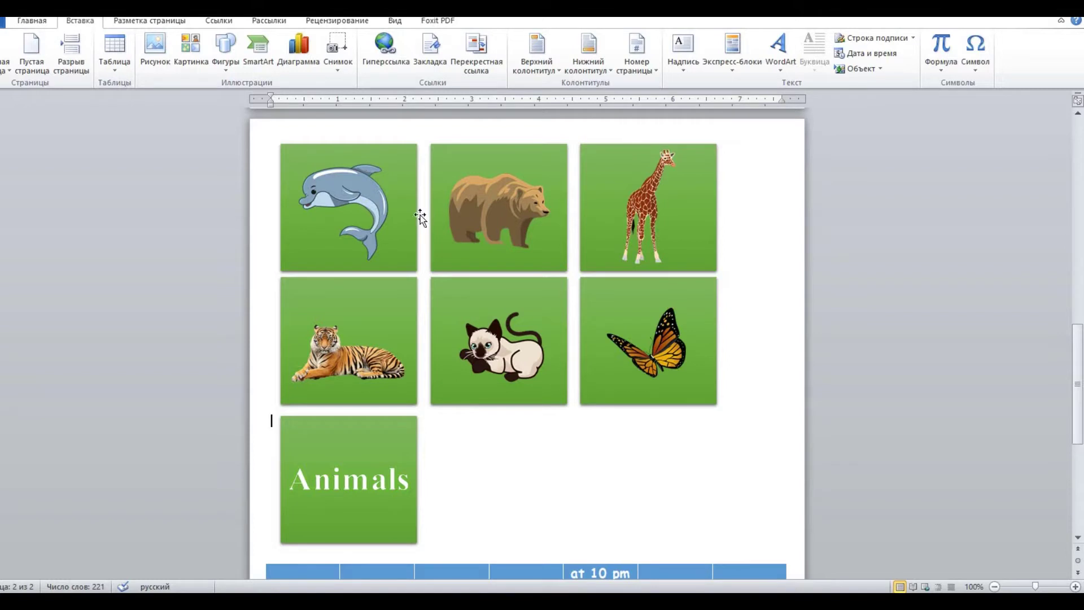
key("Down")
key("Down")
key("Down")
left_click(225, 67)
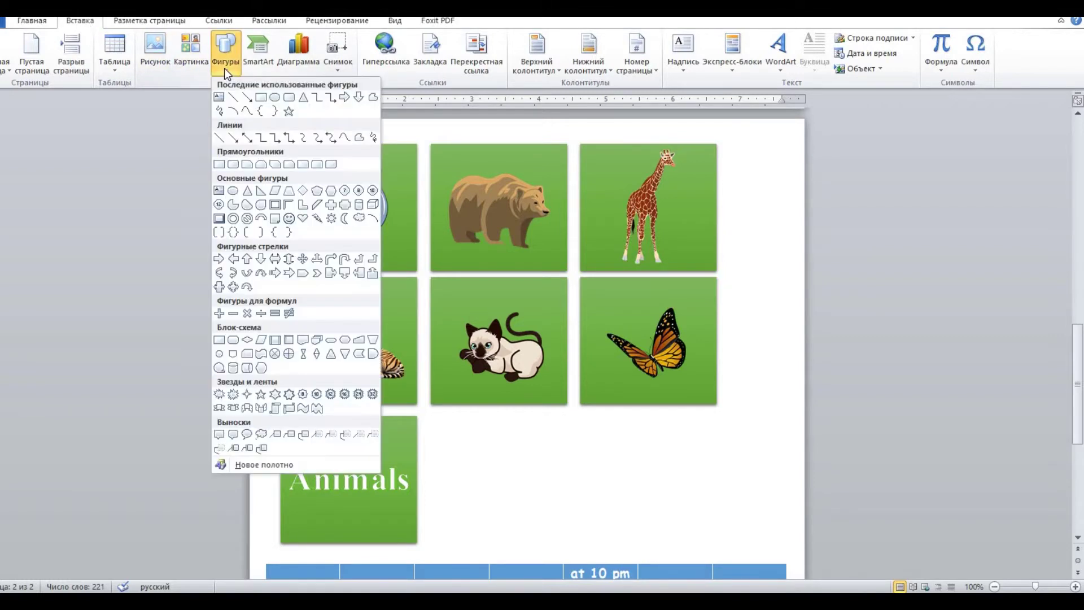
Draw a square beside the Animals card, trying salmon and black styles before green
left_click(262, 98)
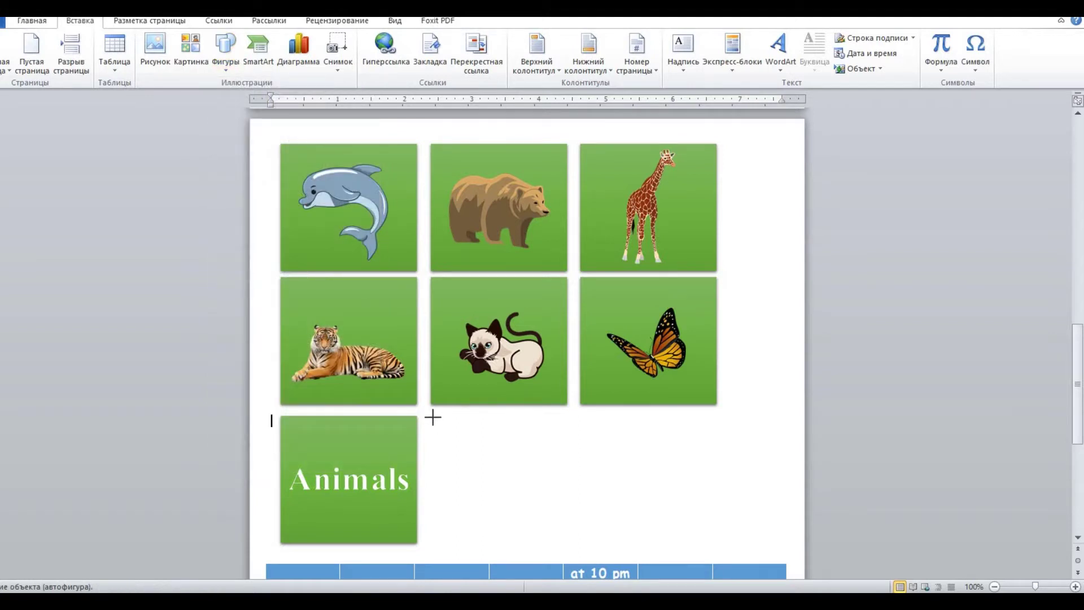
left_click_drag(433, 417, 570, 542)
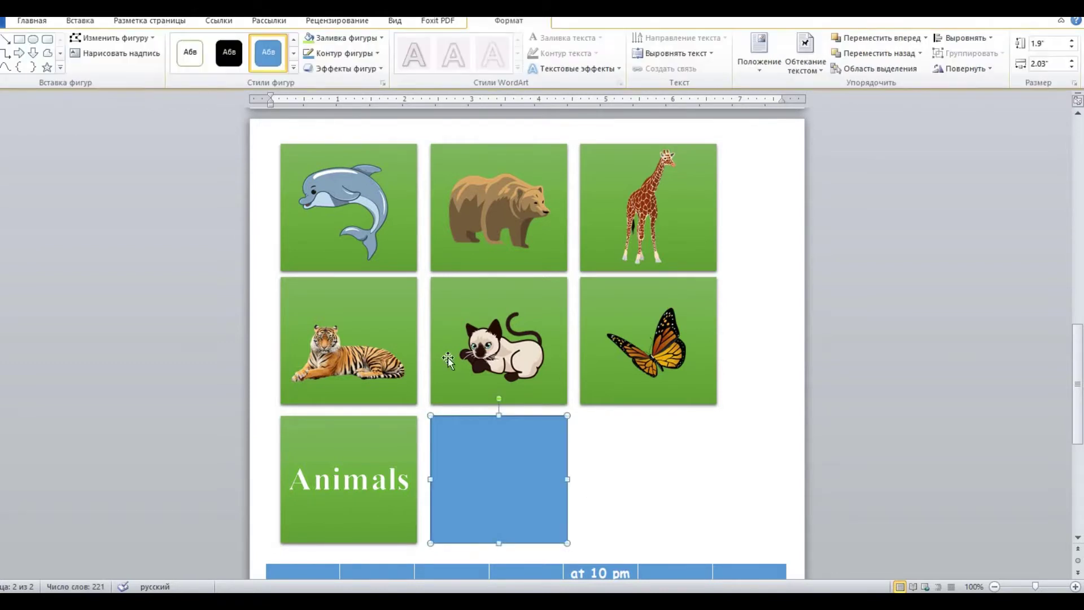
left_click(293, 52)
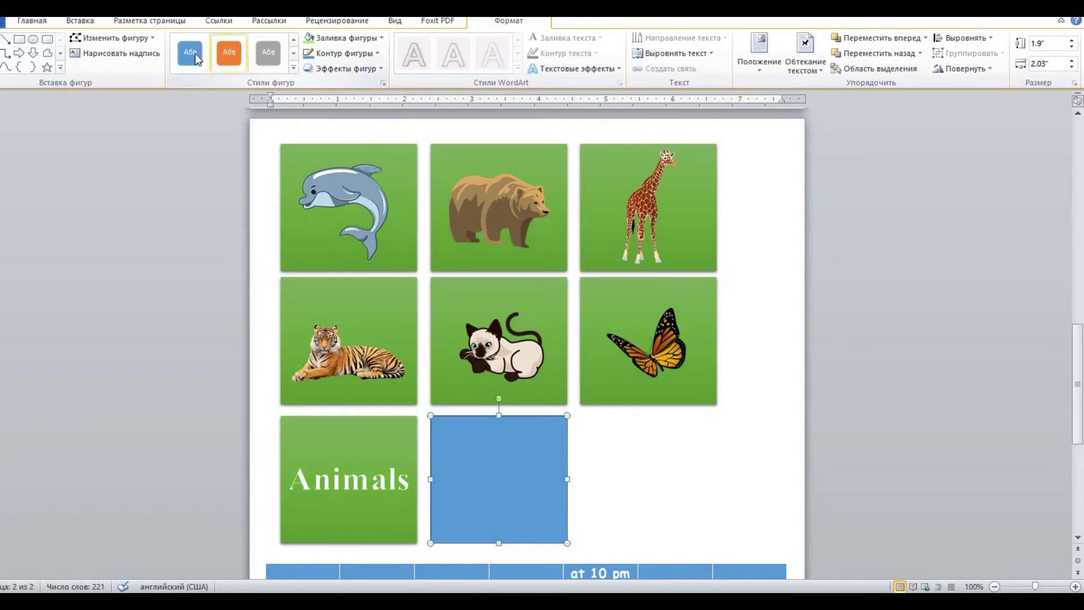
left_click(294, 55)
left_click(268, 52)
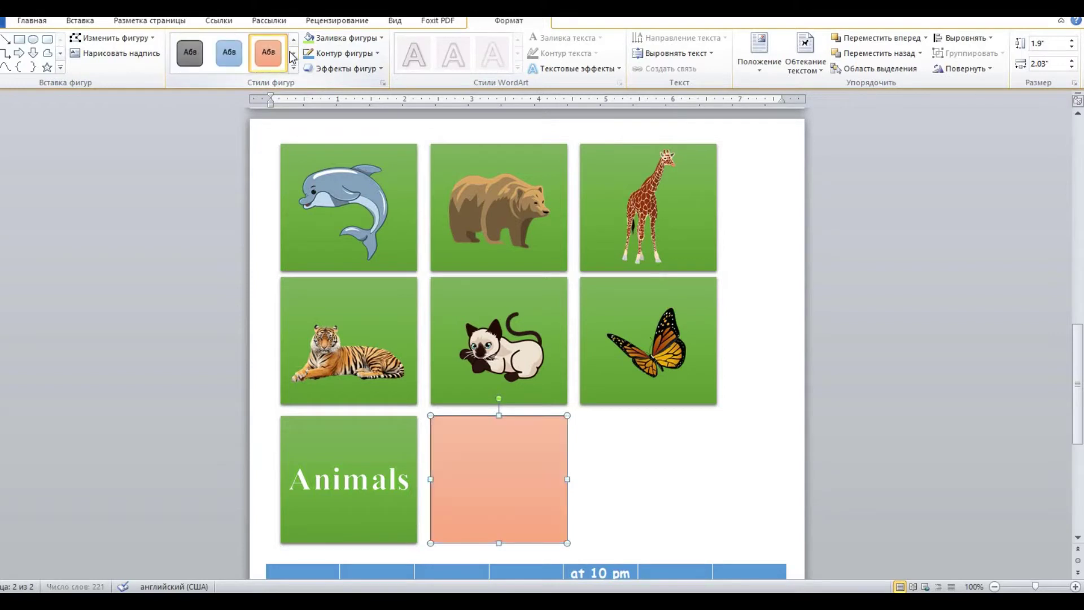
left_click(293, 55)
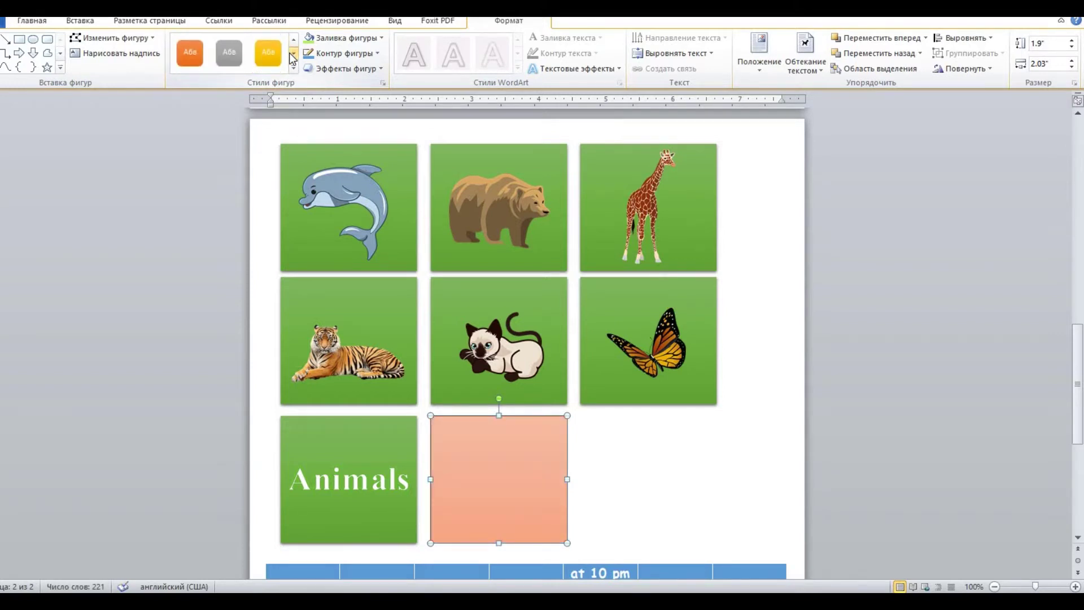
left_click(269, 52)
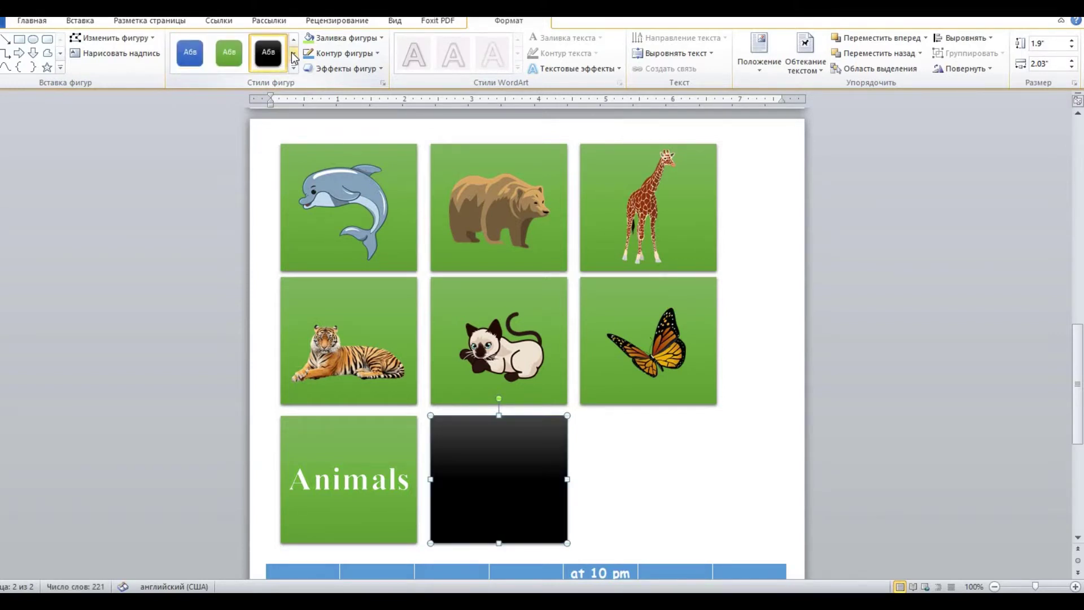
left_click(293, 55)
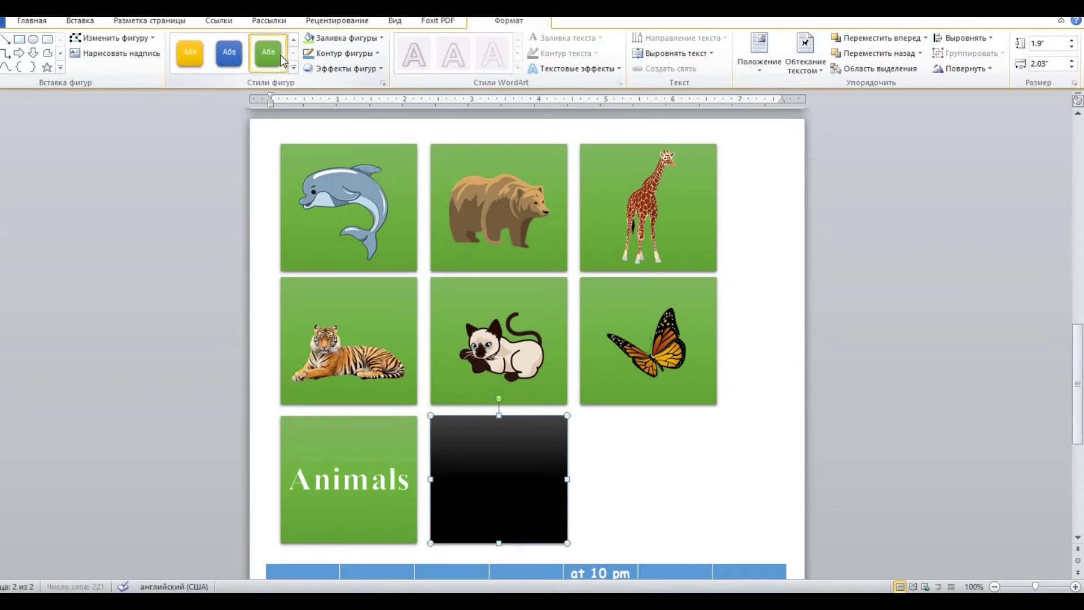
left_click(275, 62)
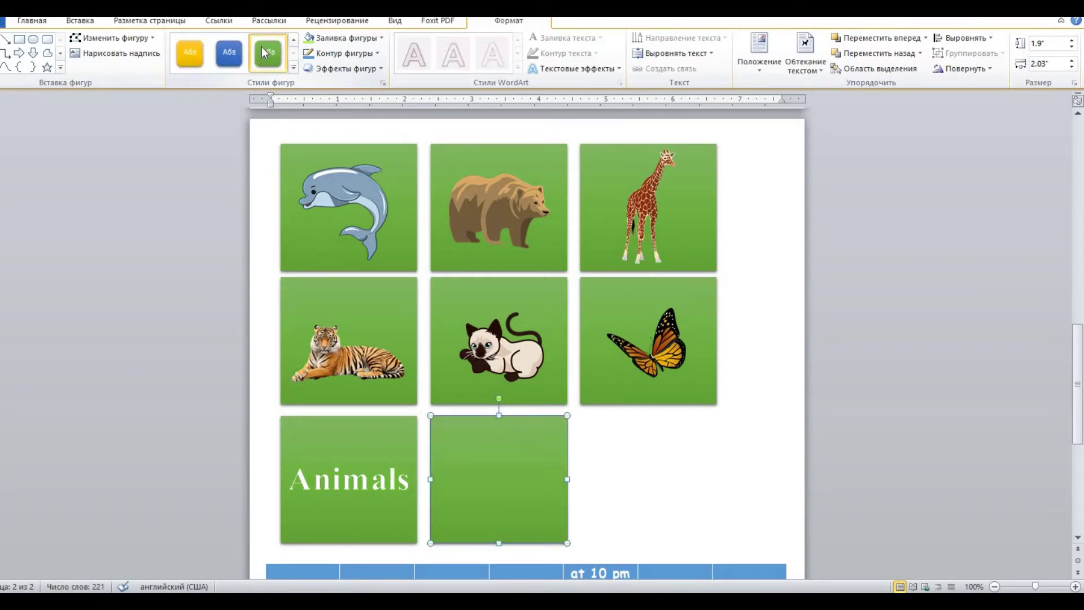
Give the square a custom light lime-green fill of RGB 173, 233, 93
left_click(380, 40)
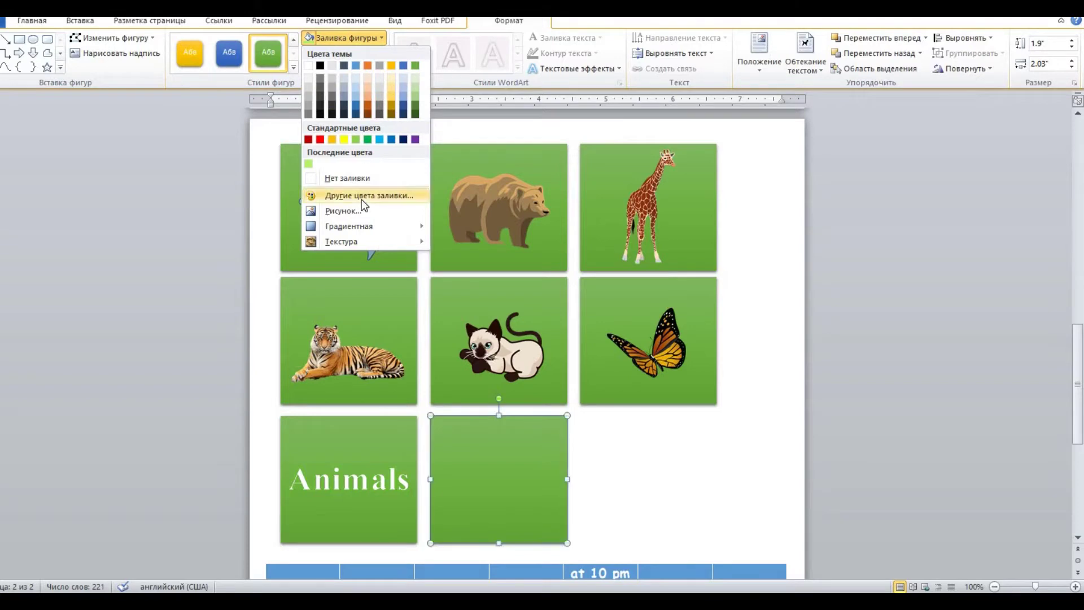
key("Escape")
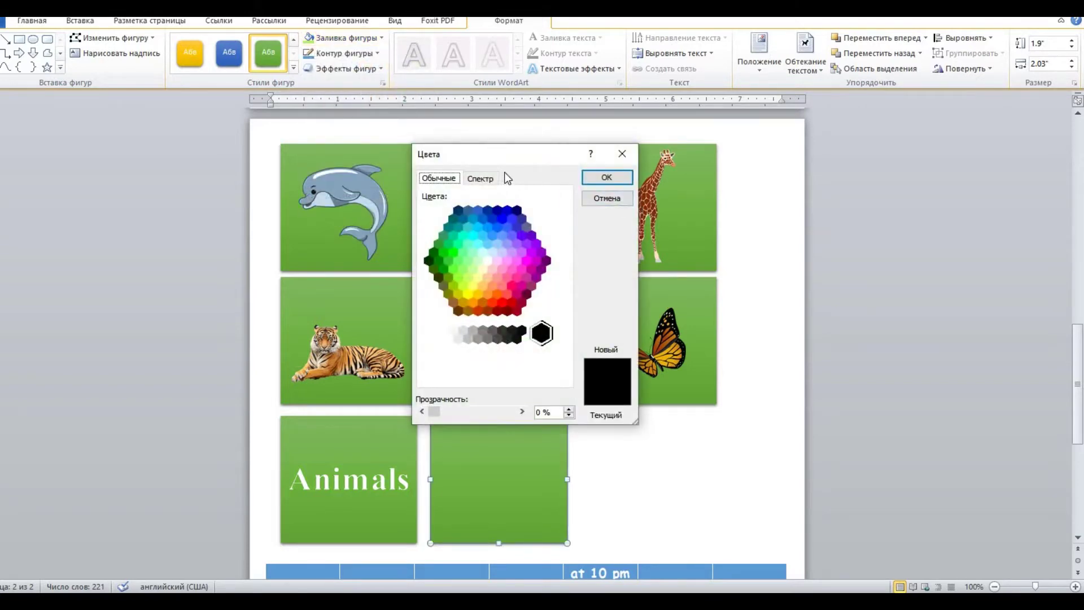
left_click(488, 179)
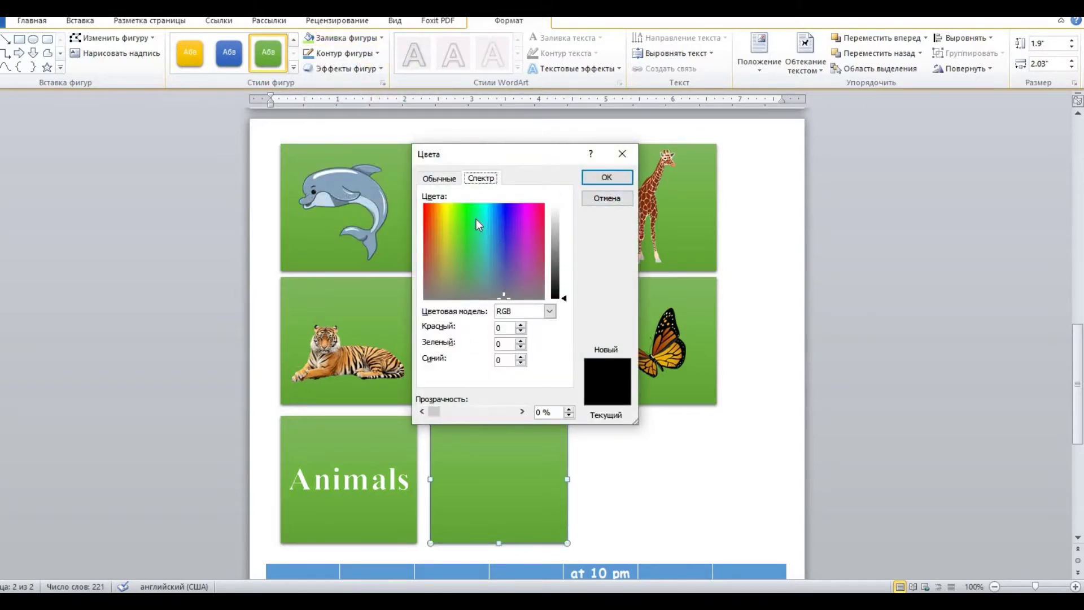
left_click(456, 221)
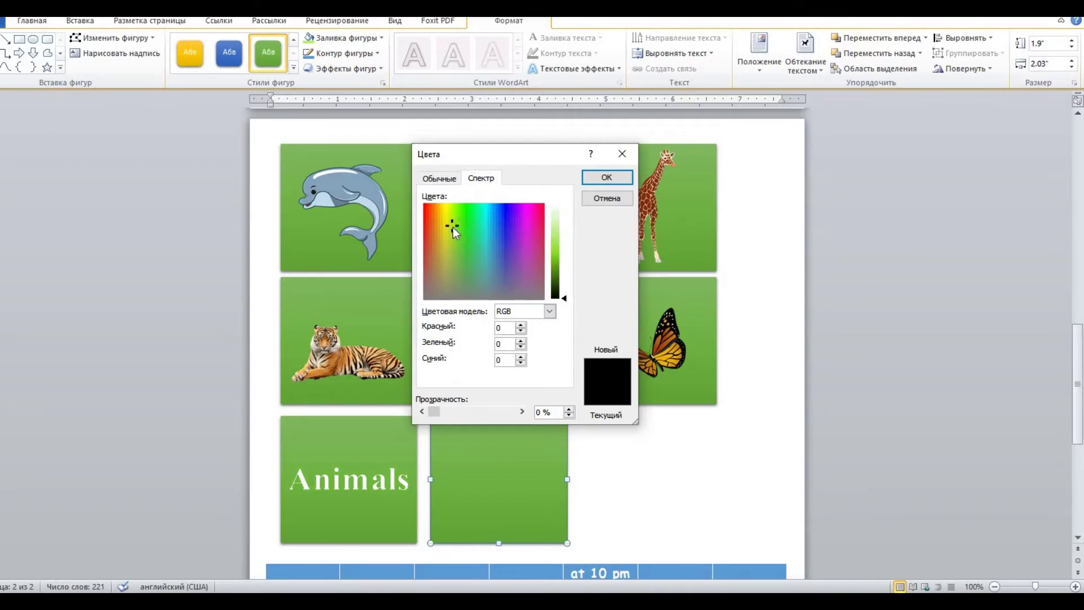
left_click(557, 239)
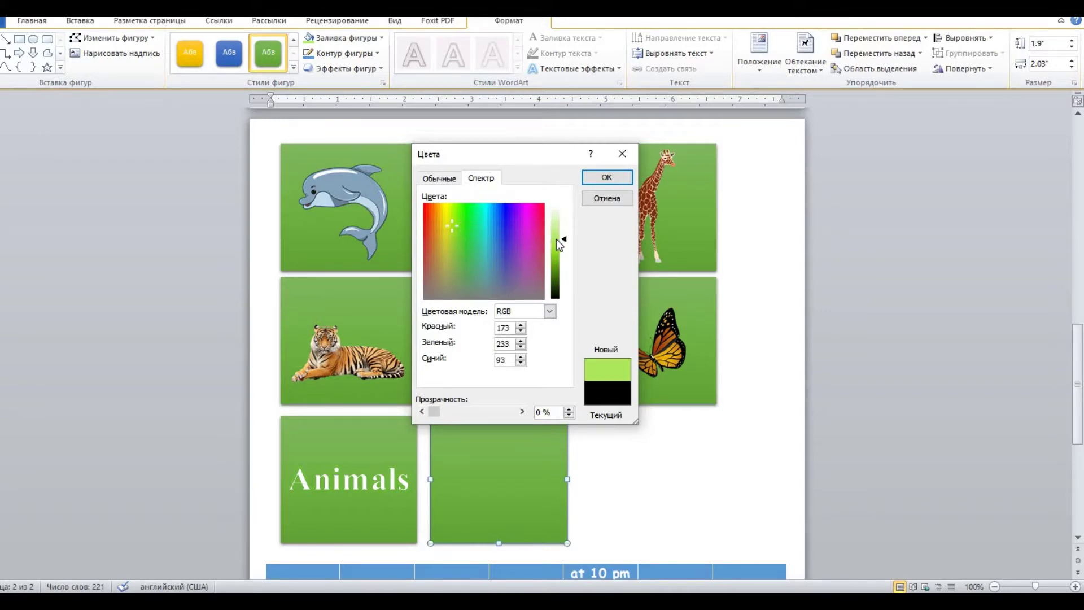
left_click(606, 180)
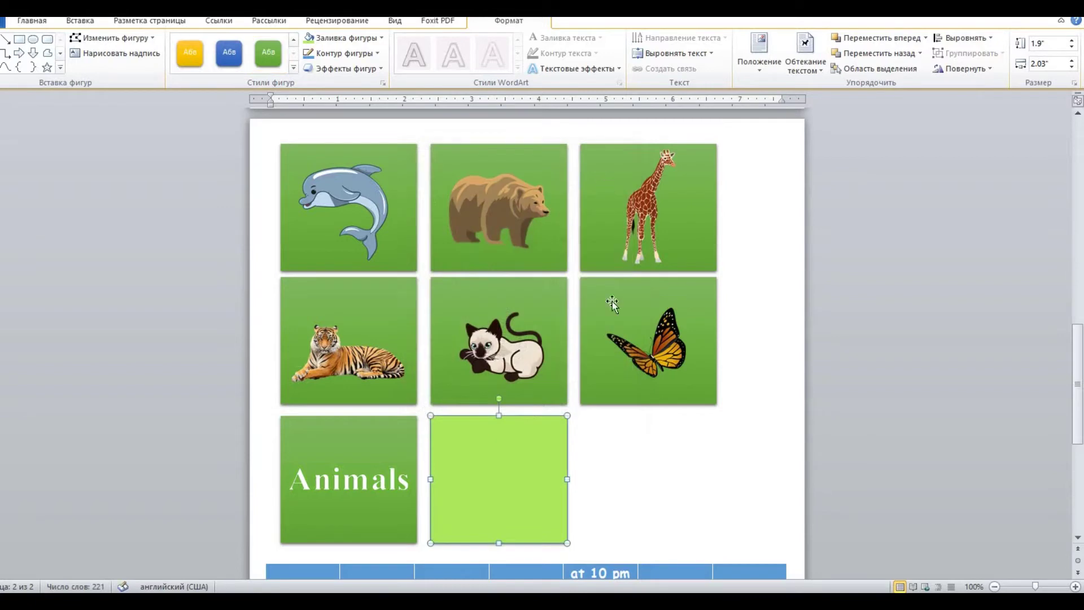
left_click(642, 473)
Search Clip Art for 'dog vector png' and scroll through the dog picture results
key("alt+shift")
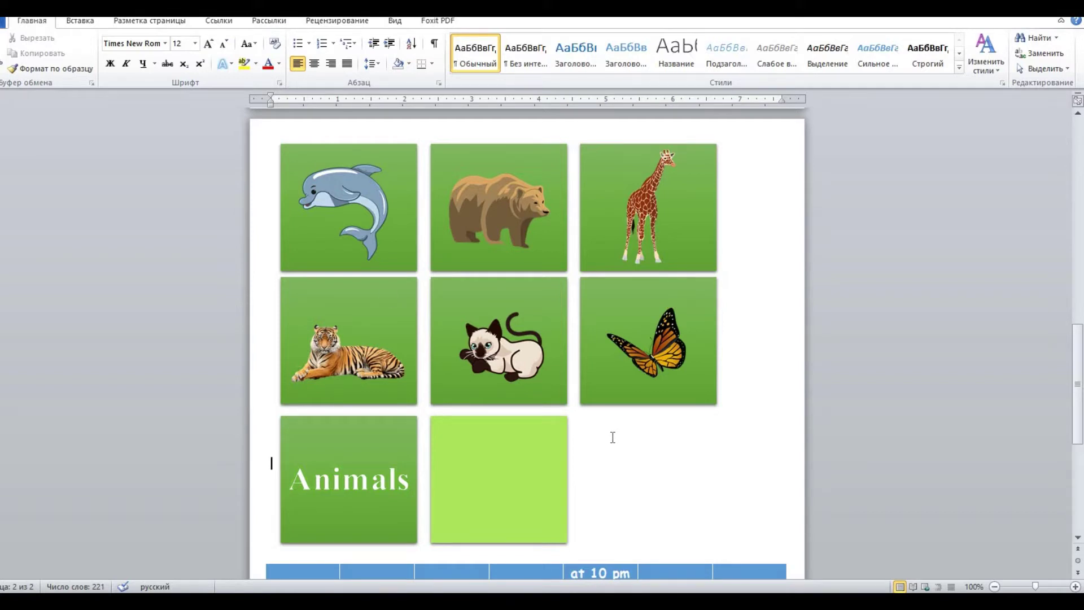
left_click(87, 25)
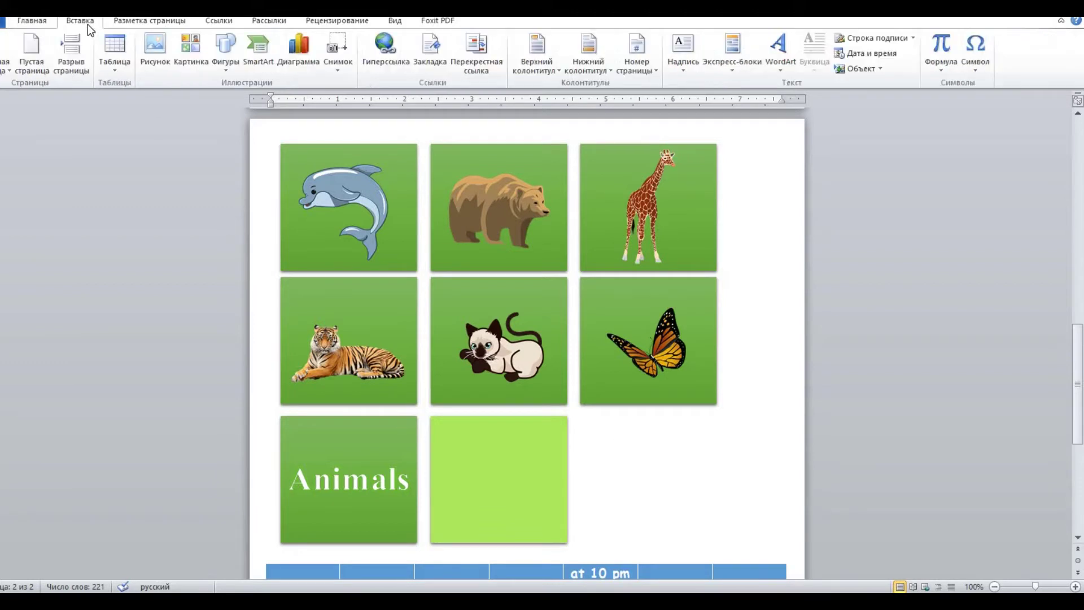
left_click(185, 47)
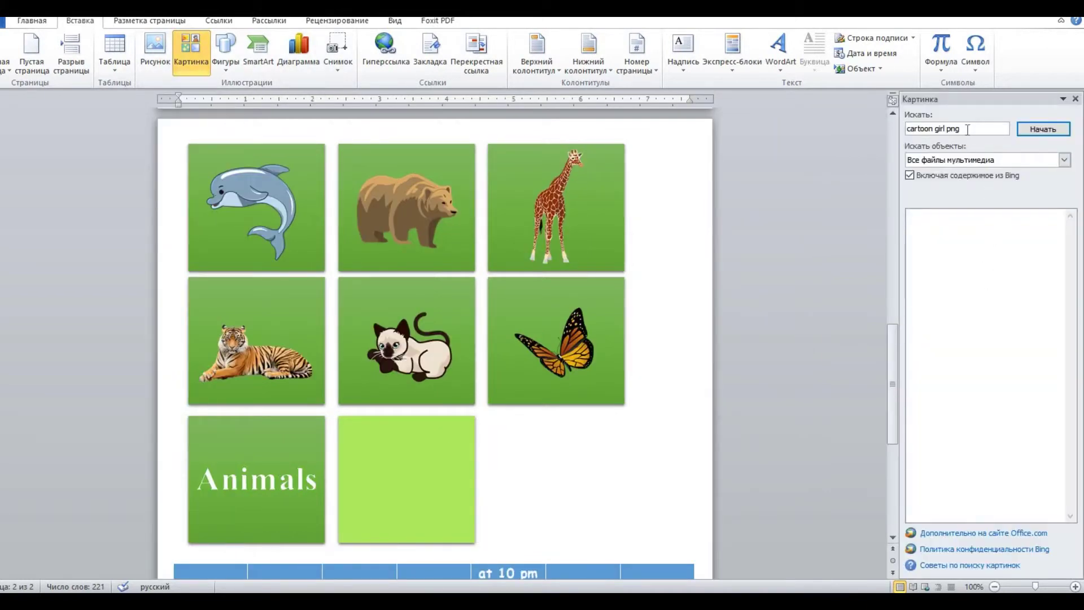
left_click(946, 128)
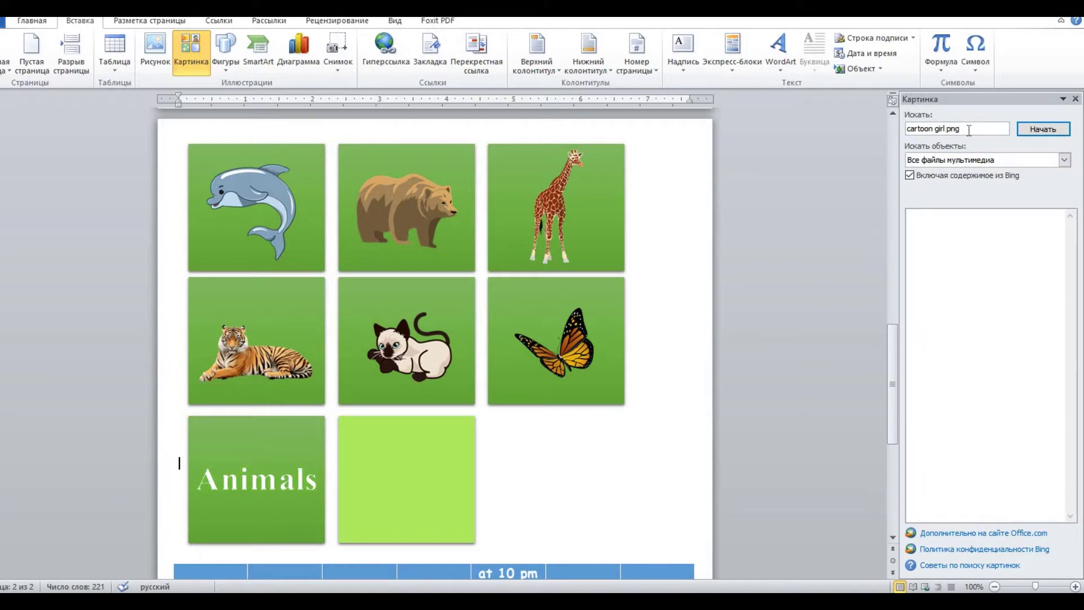
key("BackSpace")
key("BackSpace")
key("BackSpace")
key("BackSpace")
key("BackSpace")
key("BackSpace")
key("BackSpace")
key("BackSpace")
key("BackSpace")
key("BackSpace")
key("BackSpace")
key("BackSpace")
key("BackSpace")
type("dog vector")
left_click(1033, 126)
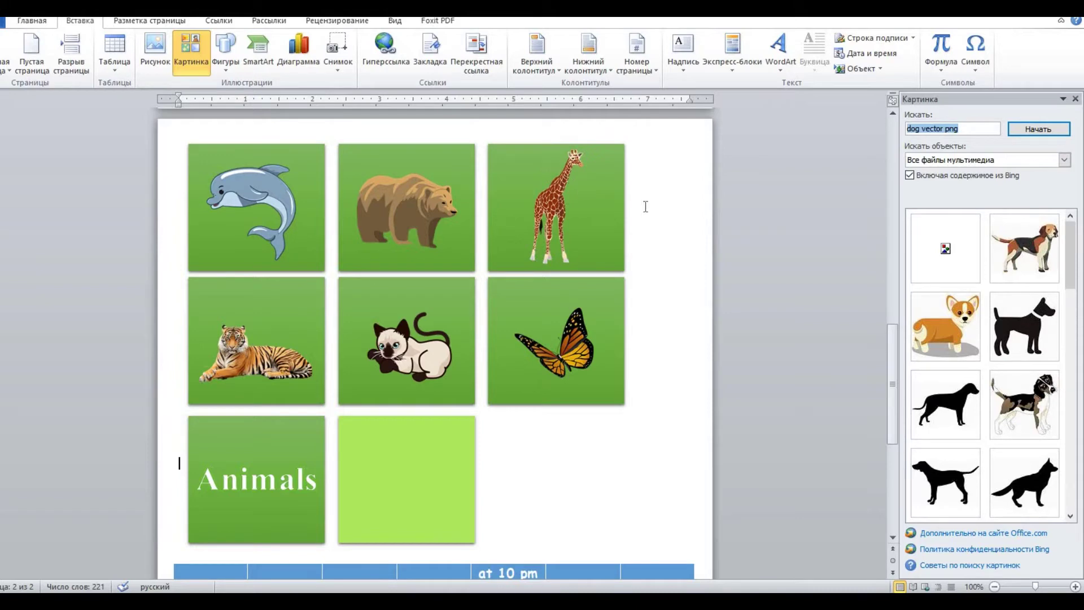
scroll(1033, 332, "down", 3)
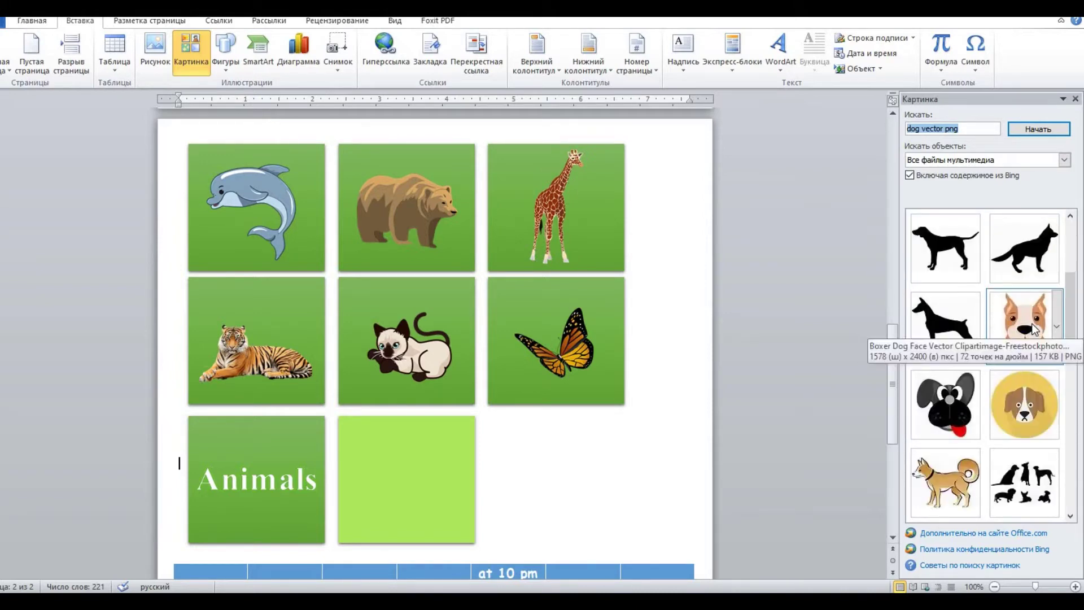
scroll(1036, 330, "down", 3)
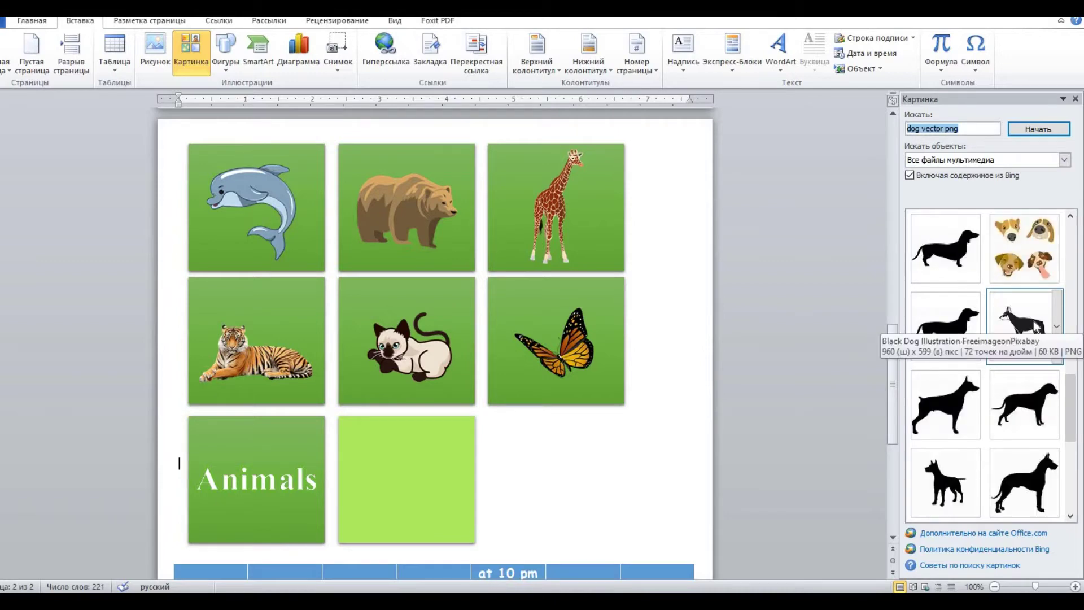
scroll(1037, 327, "down", 6)
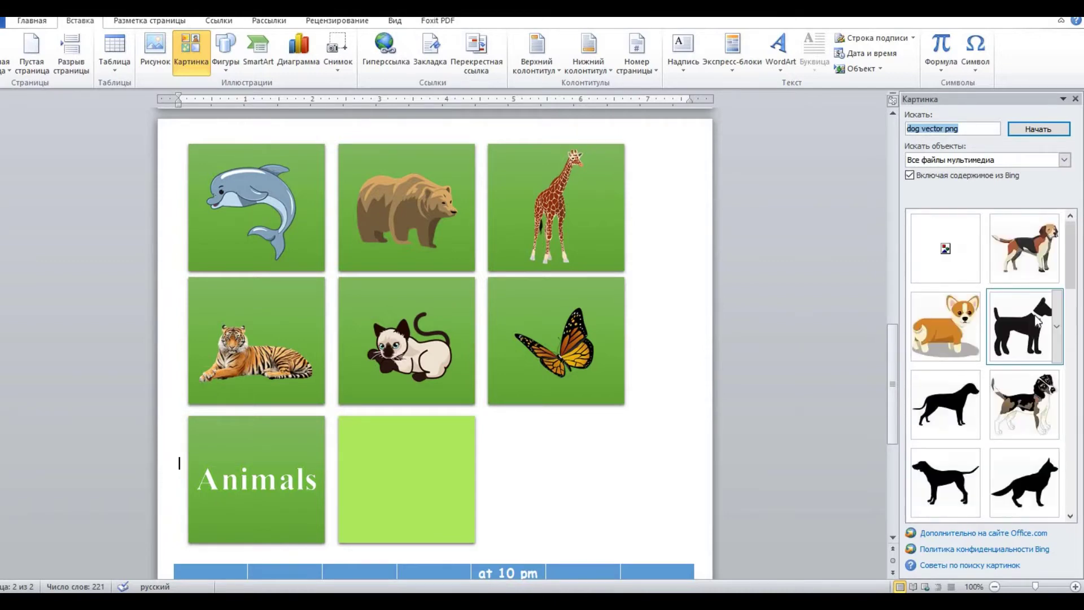
Insert the beagle clip art and shrink it to card size
left_click(1028, 257)
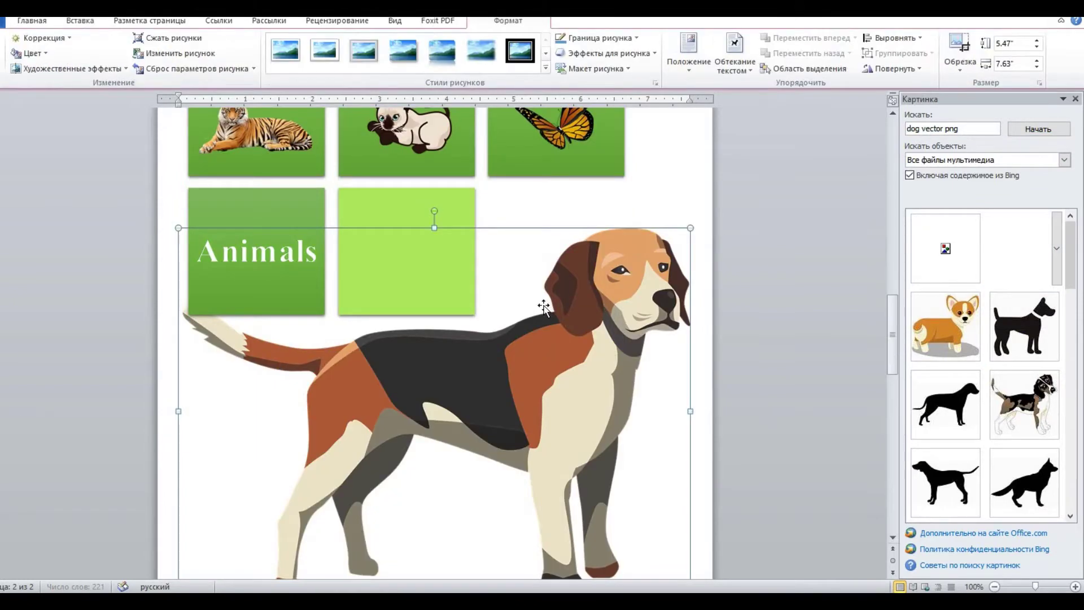
scroll(550, 344, "down", 1)
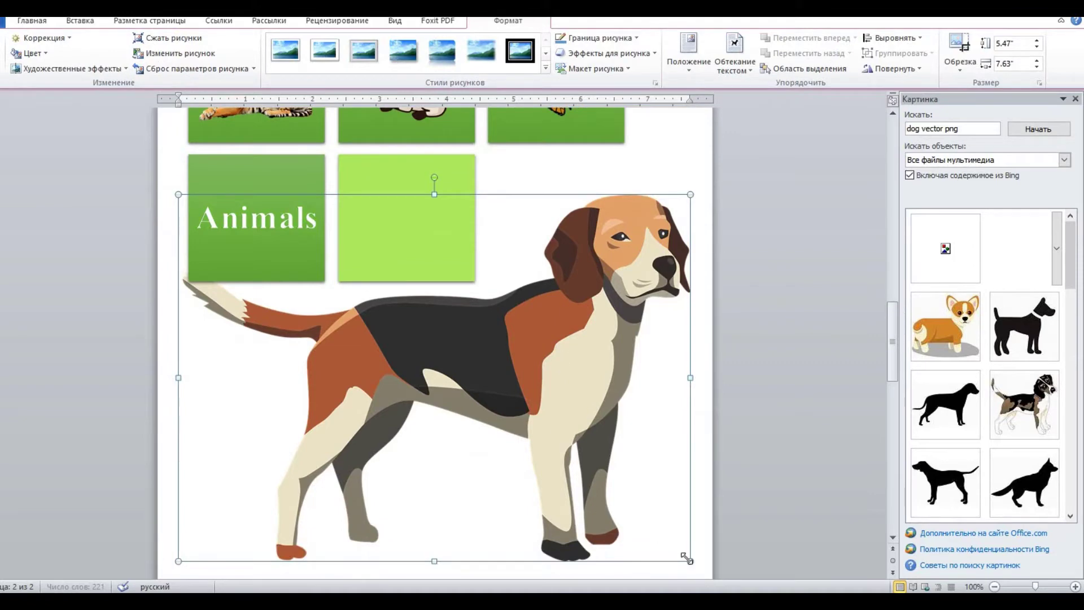
left_click_drag(685, 554, 287, 271)
scroll(401, 350, "up", 2)
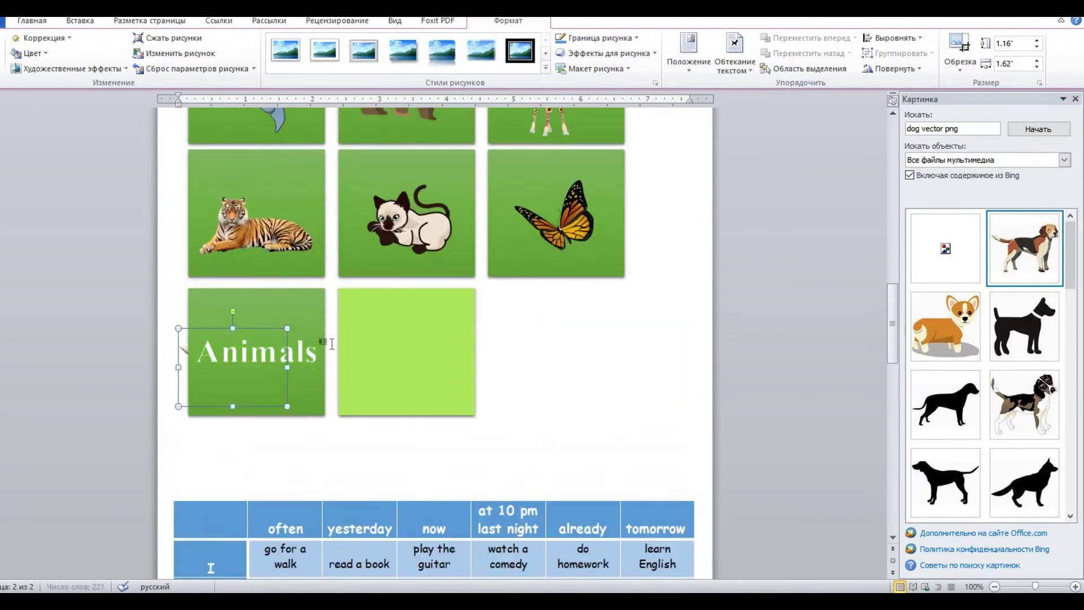
left_click_drag(181, 348, 421, 338)
Set the beagle to In Front of Text and move it onto the light-green card
left_click(741, 66)
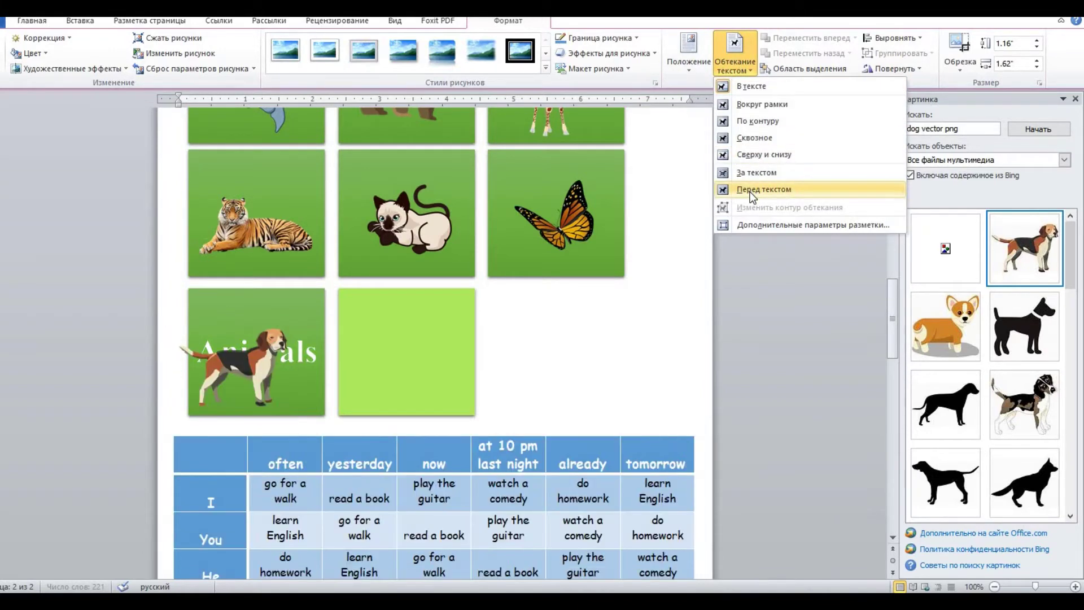
left_click(751, 189)
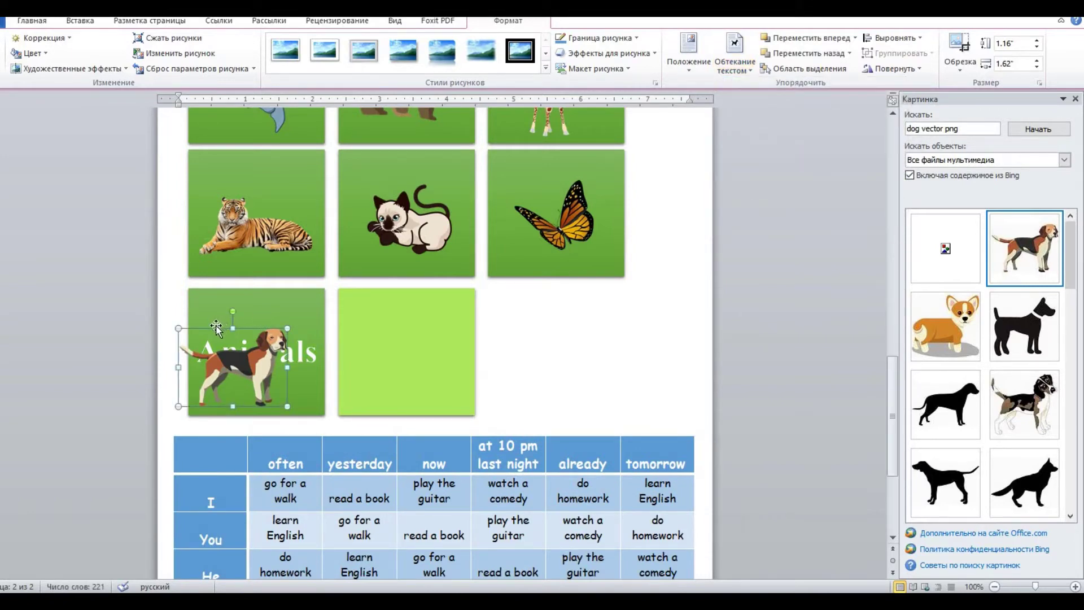
left_click_drag(225, 327, 387, 324)
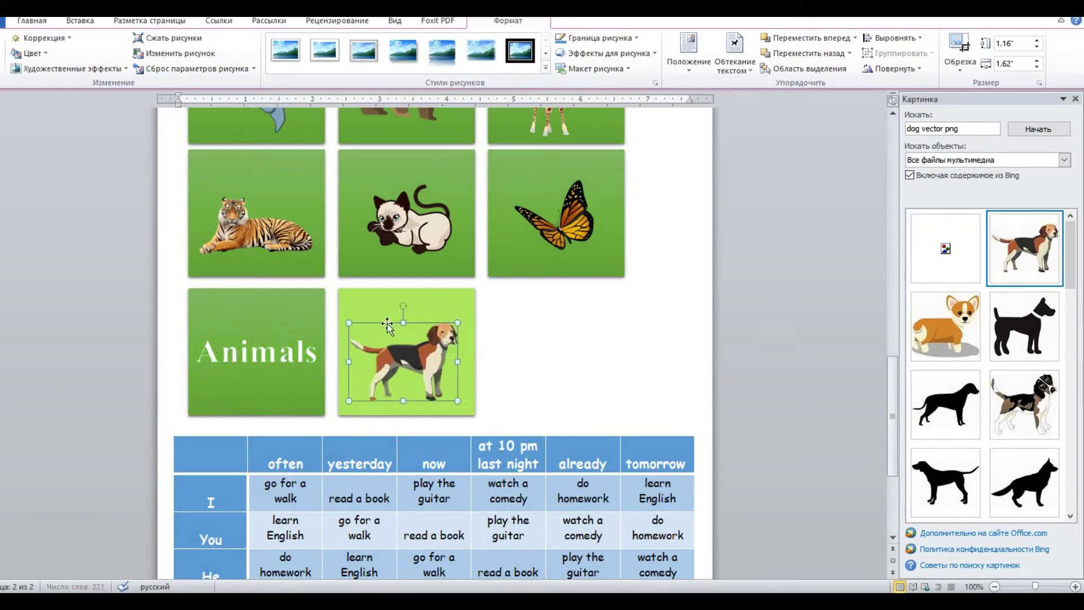
left_click(510, 358)
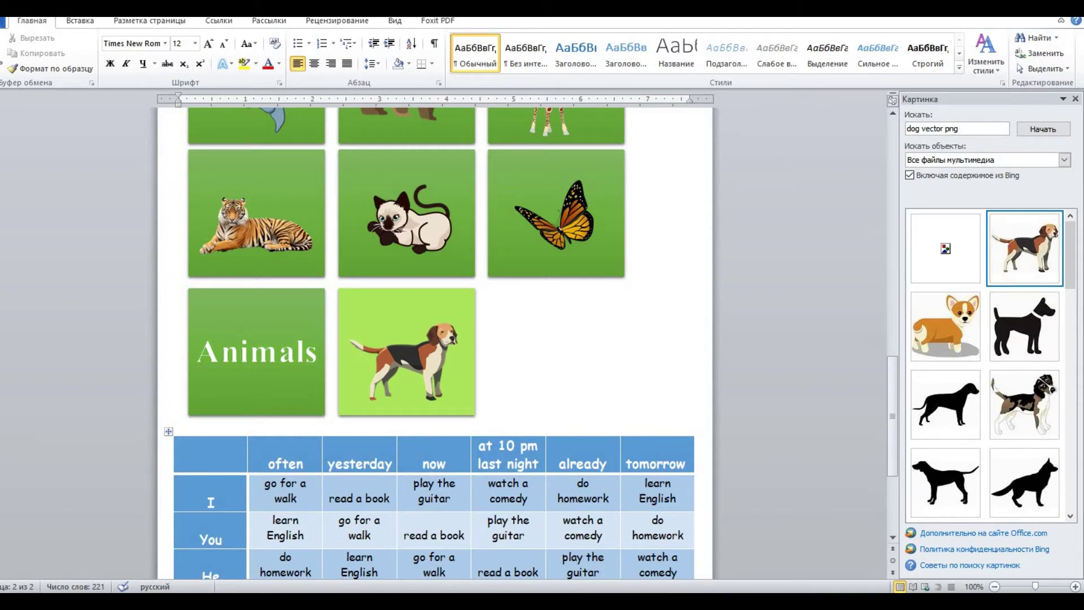
Select a roughly 193x182 Joxi capture region tightly around the beagle card
key("Print")
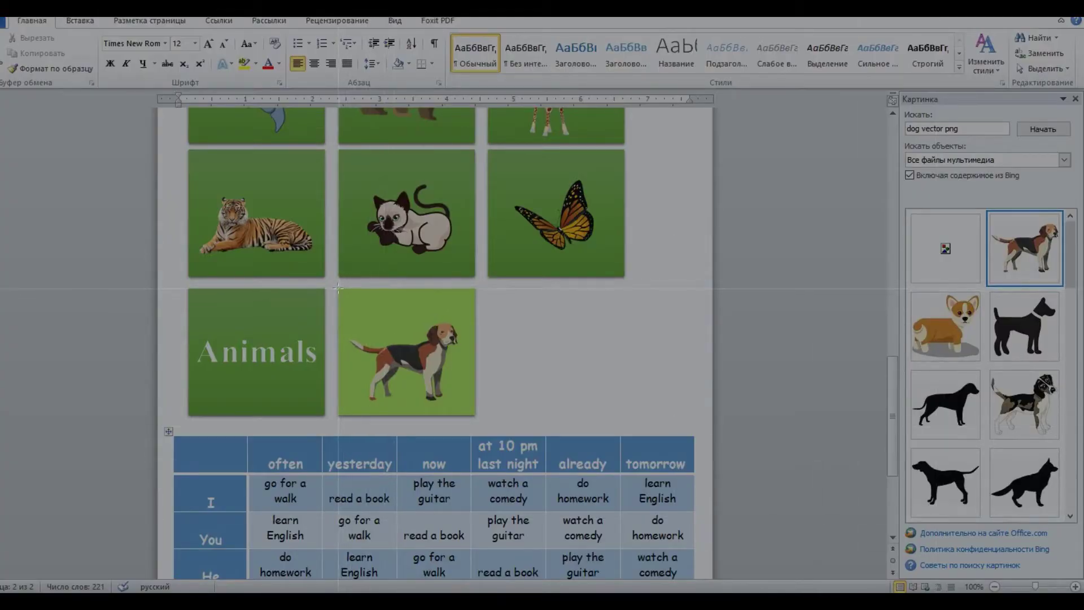
left_click_drag(338, 288, 479, 416)
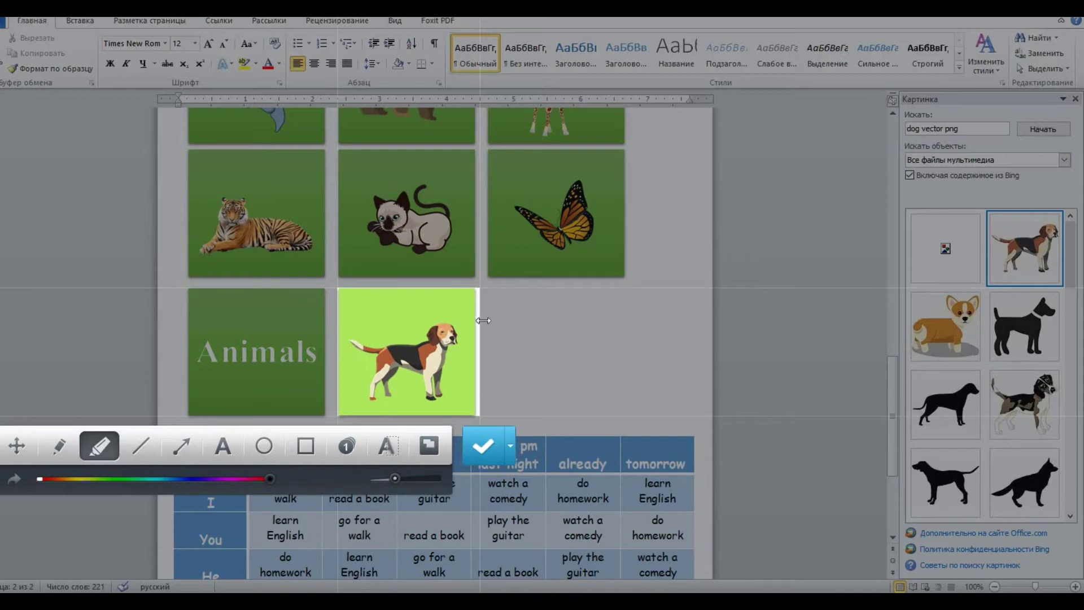
left_click_drag(482, 320, 479, 321)
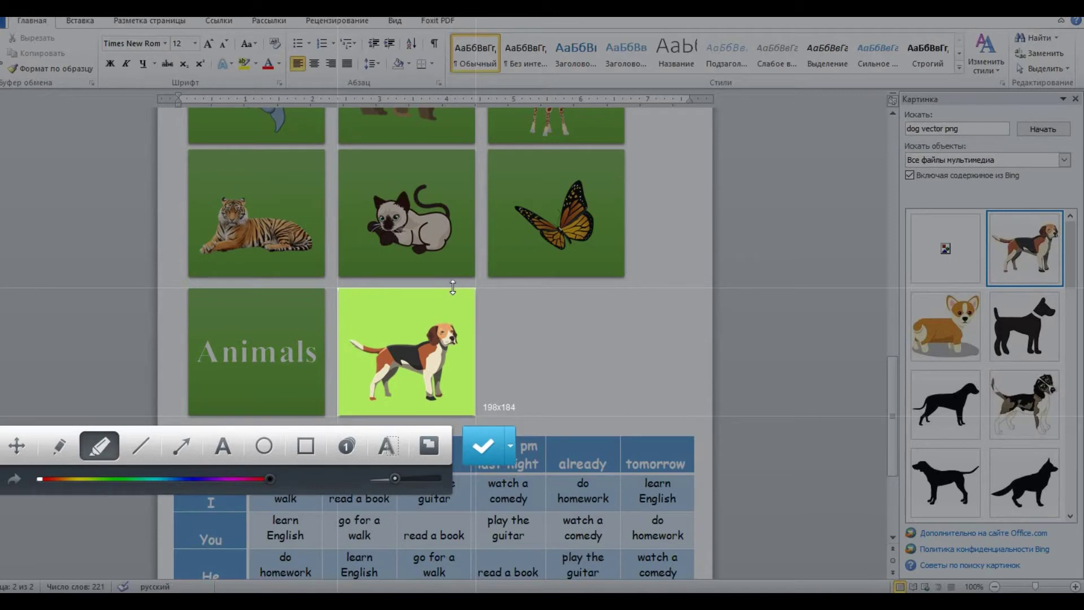
left_click_drag(453, 287, 453, 289)
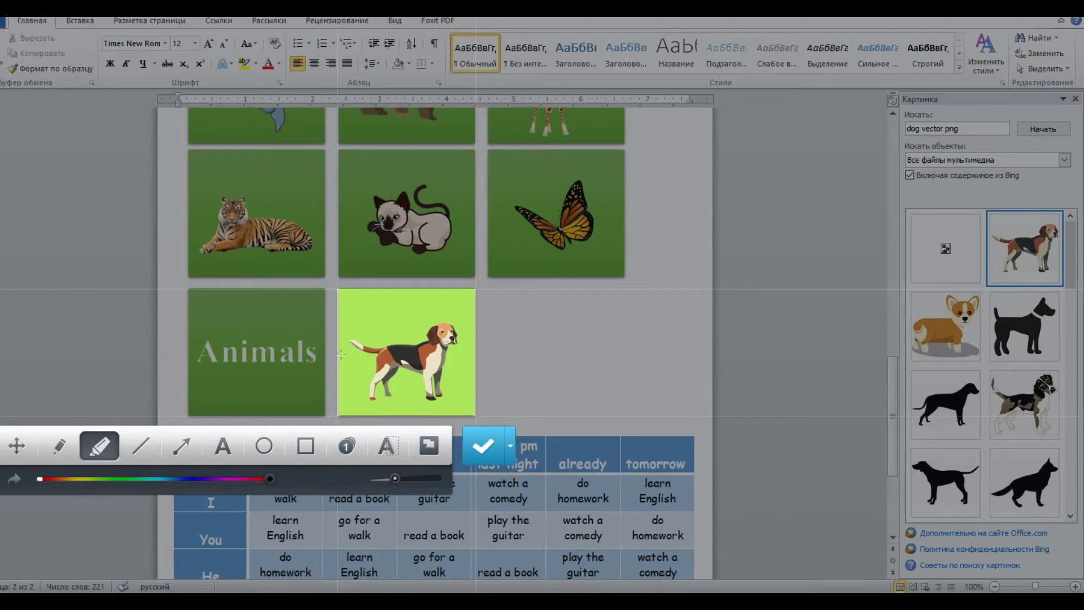
left_click_drag(334, 360, 334, 359)
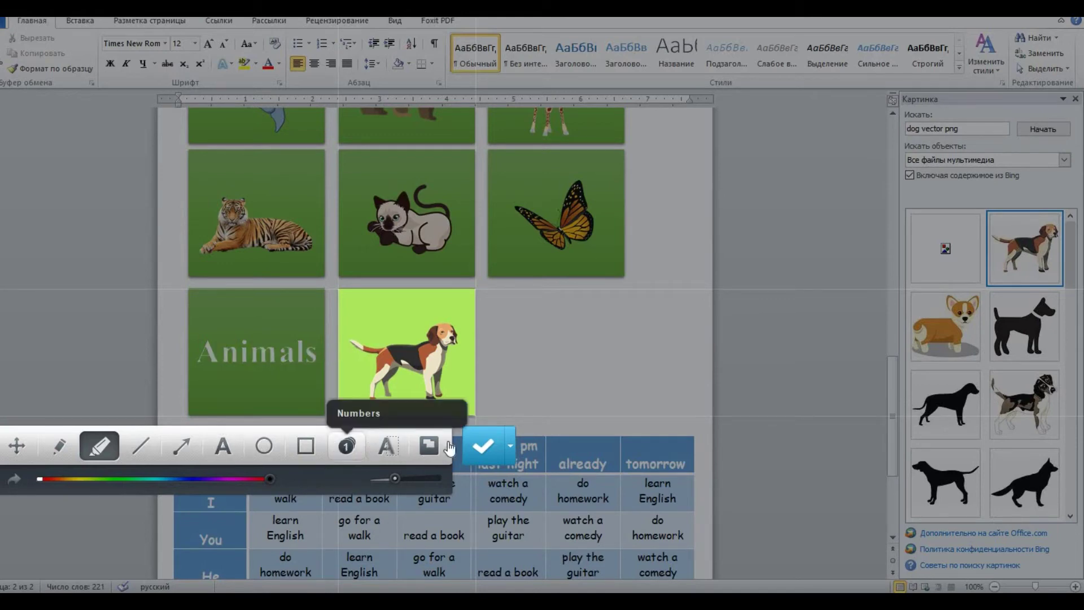
Upload the beagle card screenshot and open its Joxi web page
left_click(487, 449)
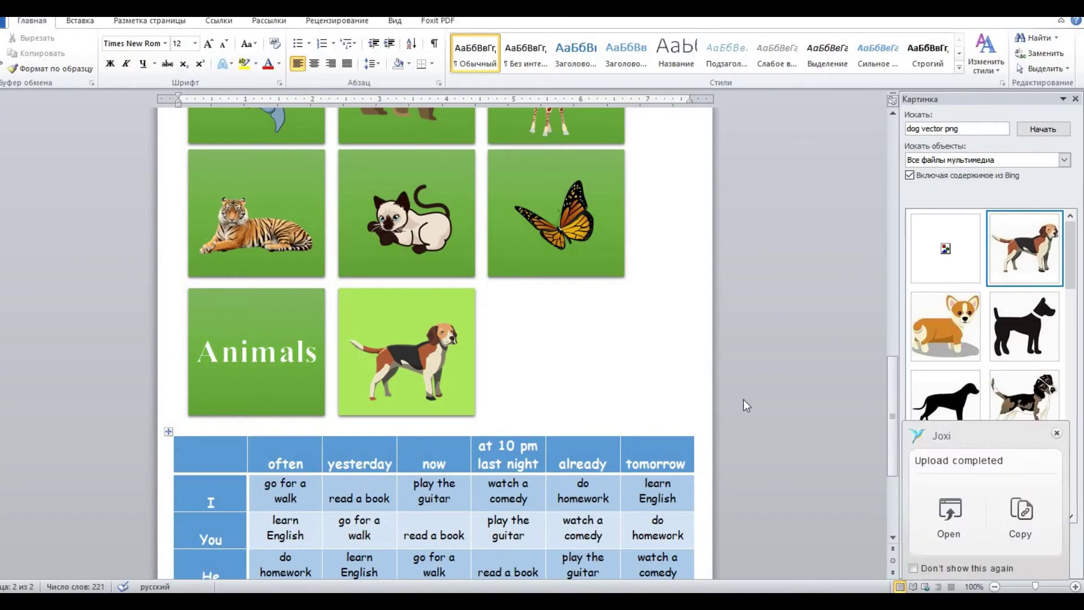
left_click(963, 511)
left_click(963, 511)
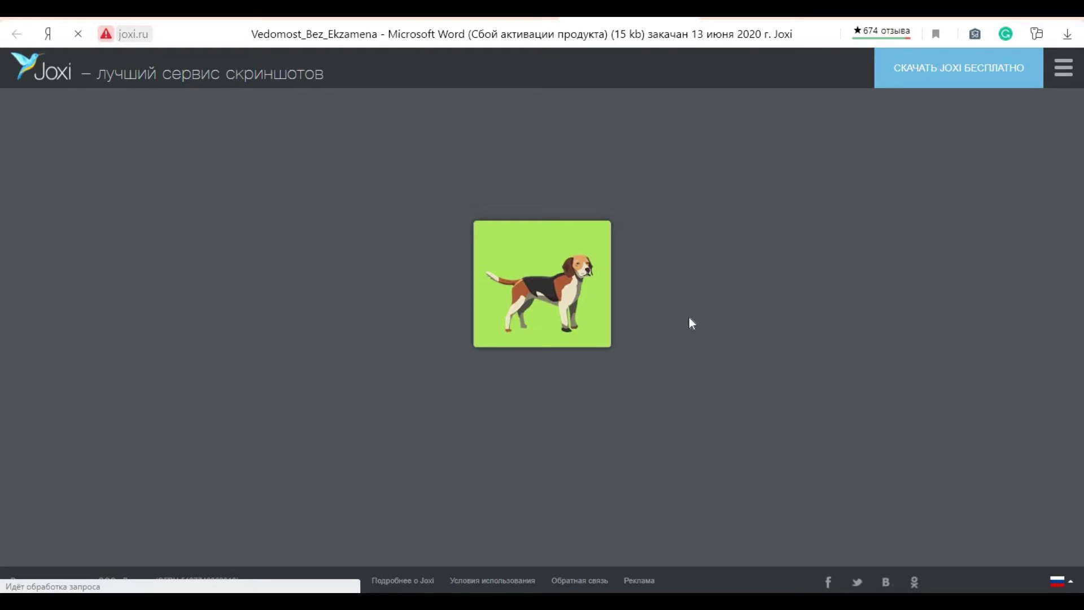
Save the beagle card picture from Joxi to the Desktop as the JPEG file 'dog'
right_click(522, 242)
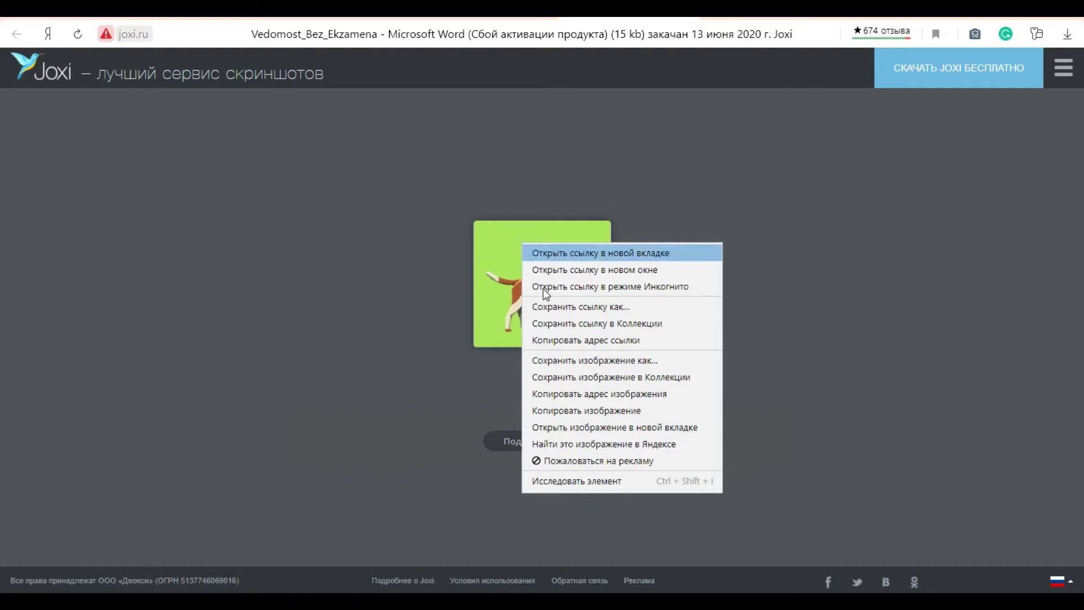
left_click(564, 360)
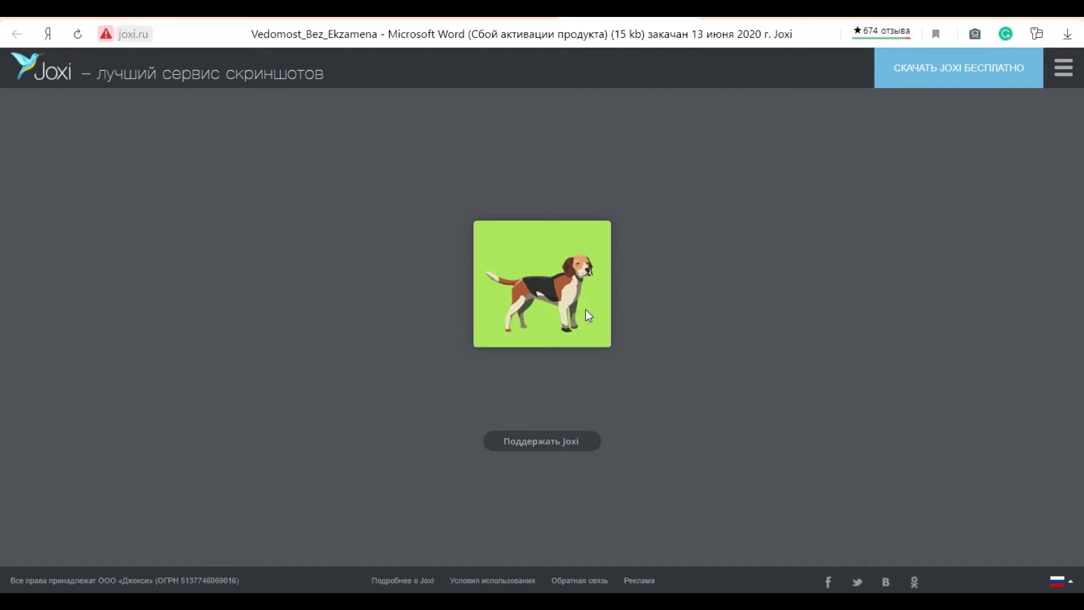
key("ctrl+s")
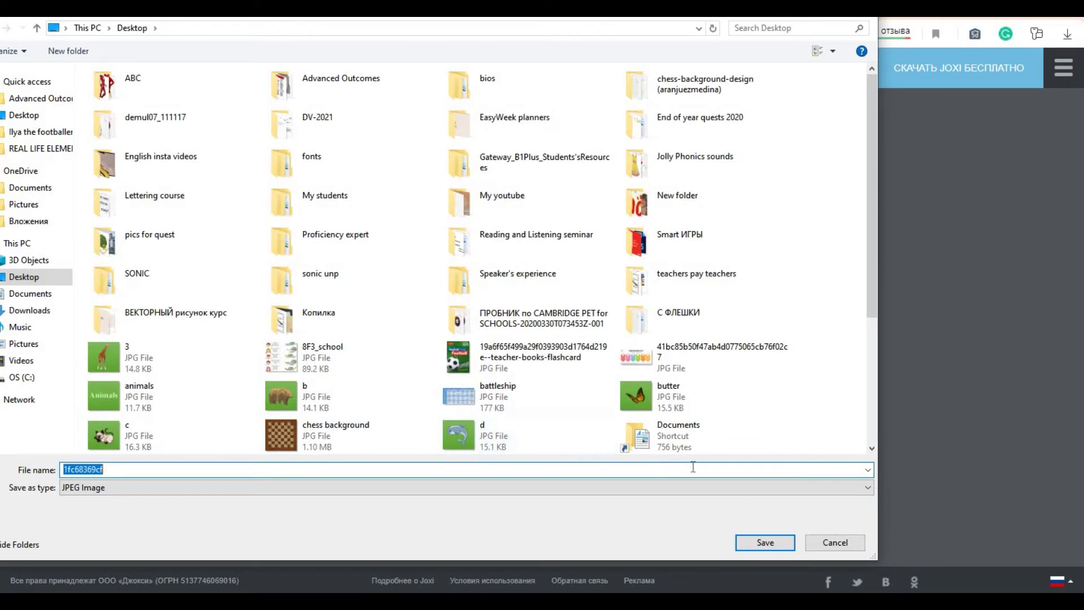
key("BackSpace")
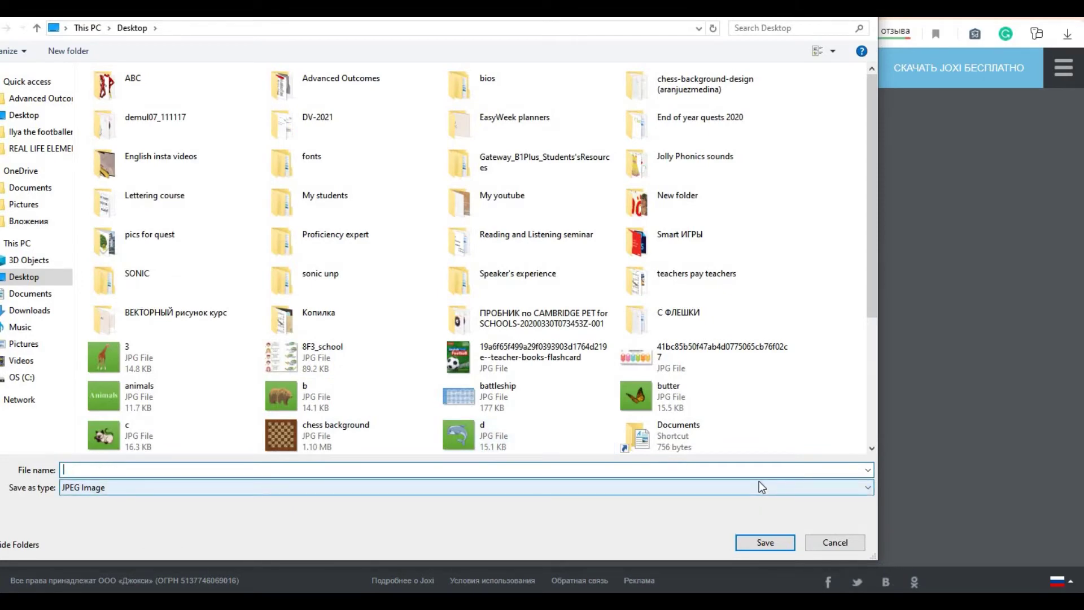
type("dog")
left_click(766, 542)
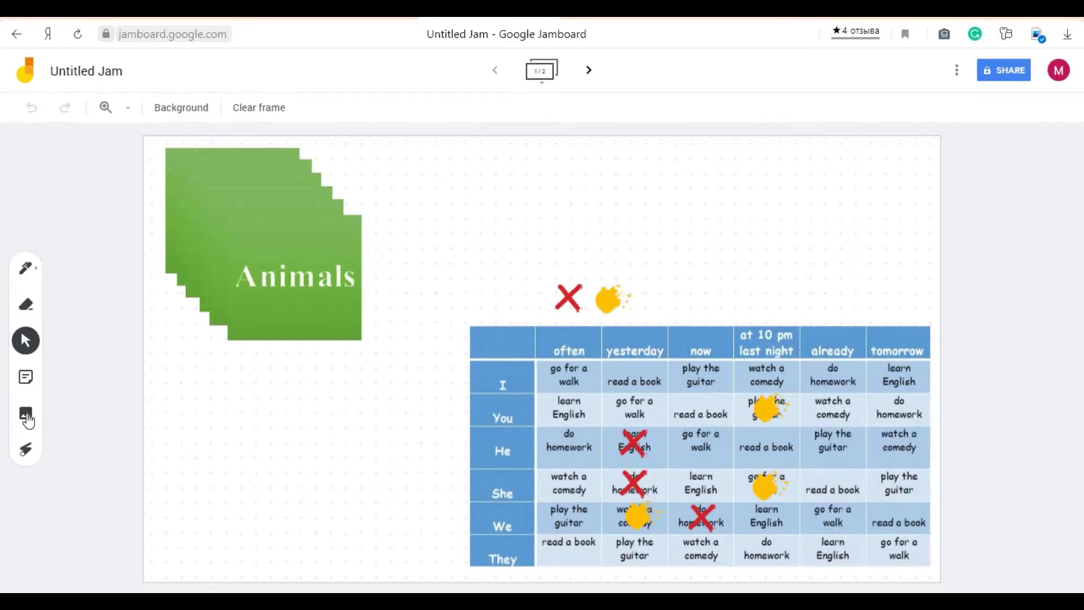
Start an Add image upload in Jamboard and choose to select files from the device
left_click(27, 420)
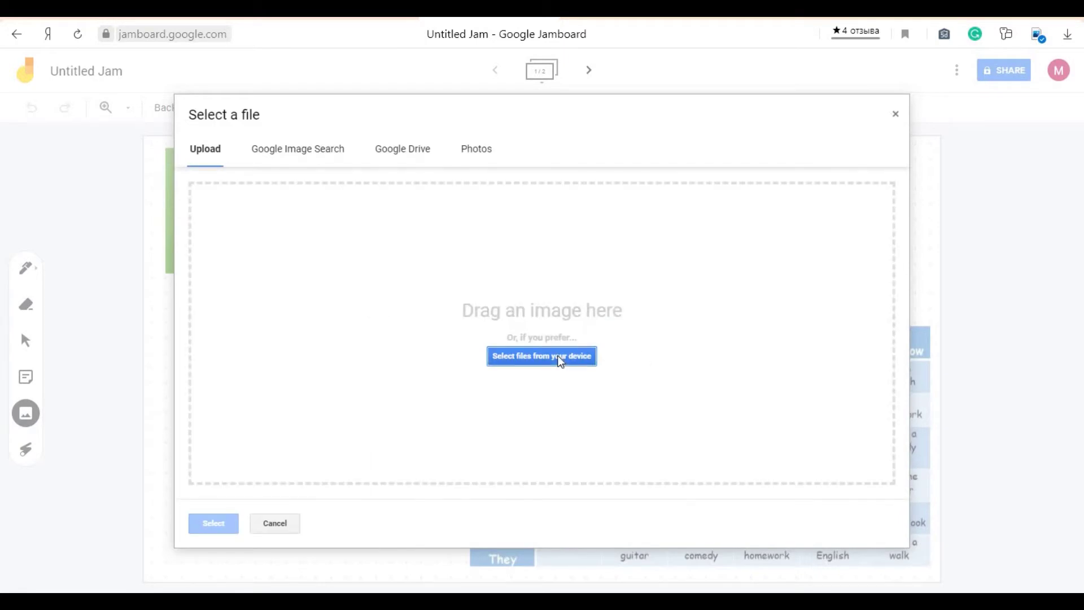
left_click(561, 360)
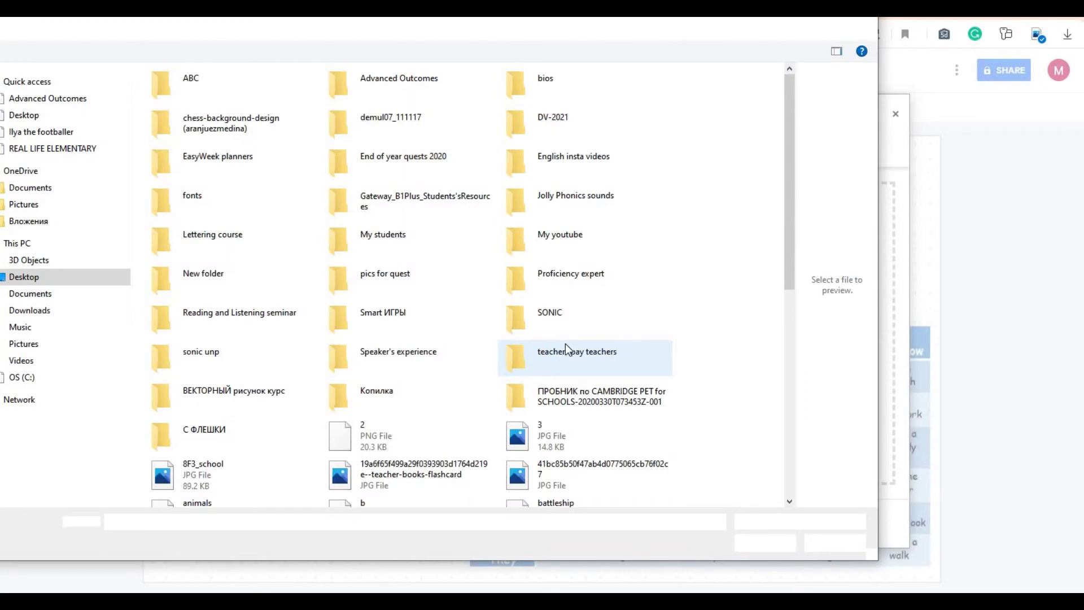
Upload the 'dog' JPEG from the Desktop list into the Jamboard frame
left_click_drag(789, 161, 774, 276)
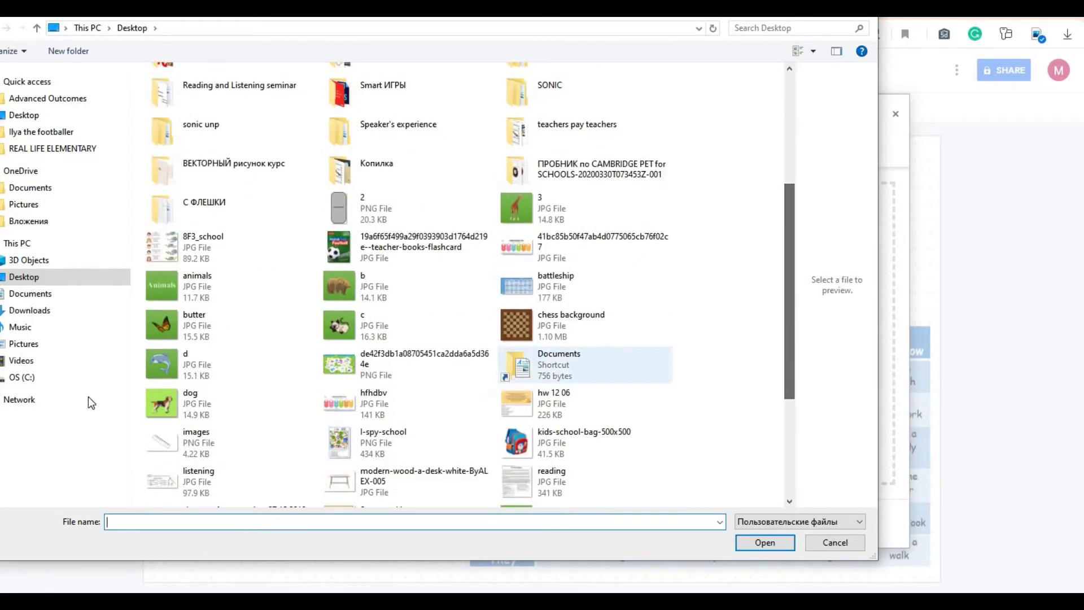
double_click(169, 403)
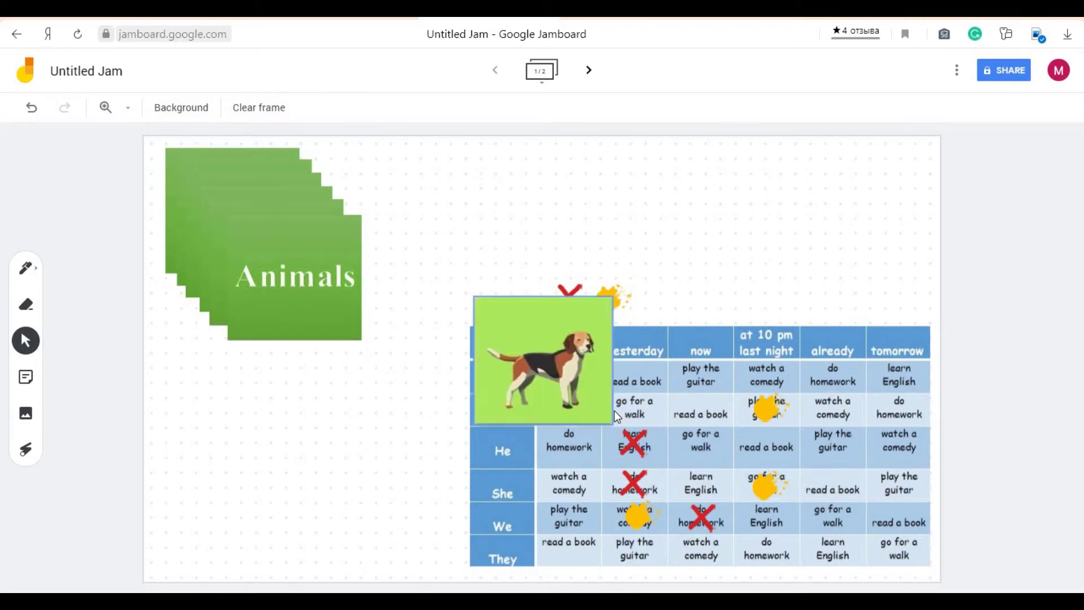
Move the dog card off the verb table onto the animal deck, pulling the Animals card aside
left_click_drag(373, 345, 362, 480)
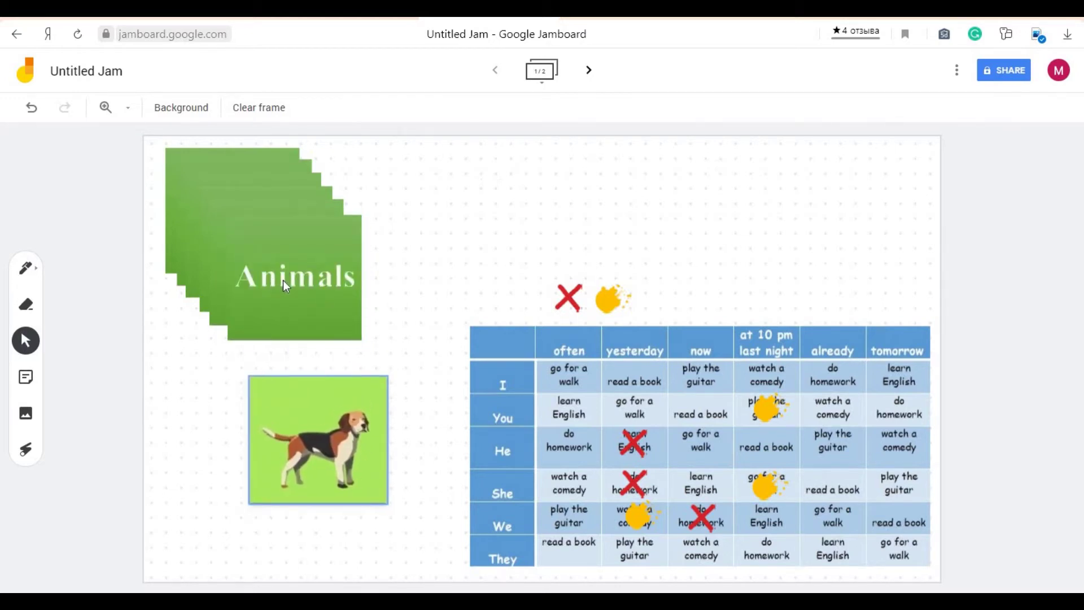
left_click_drag(306, 296, 558, 239)
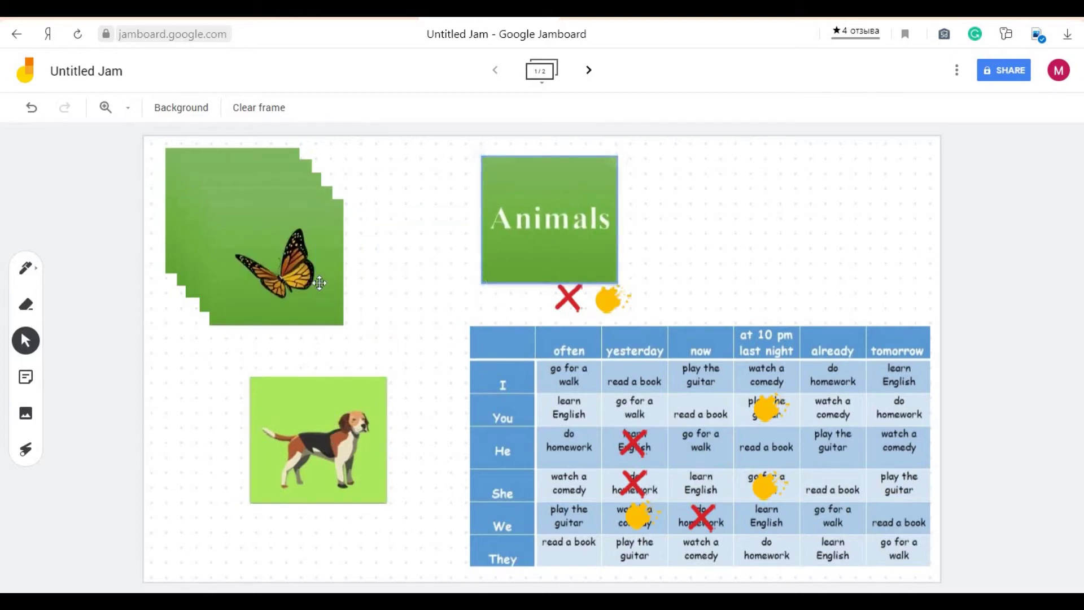
left_click_drag(331, 438, 303, 272)
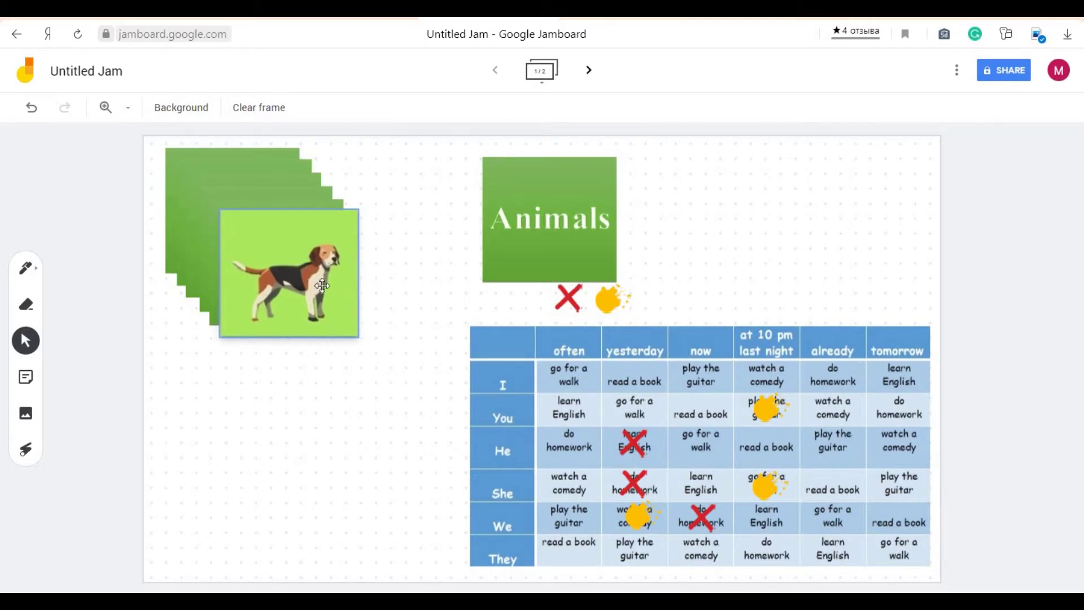
left_click(474, 259)
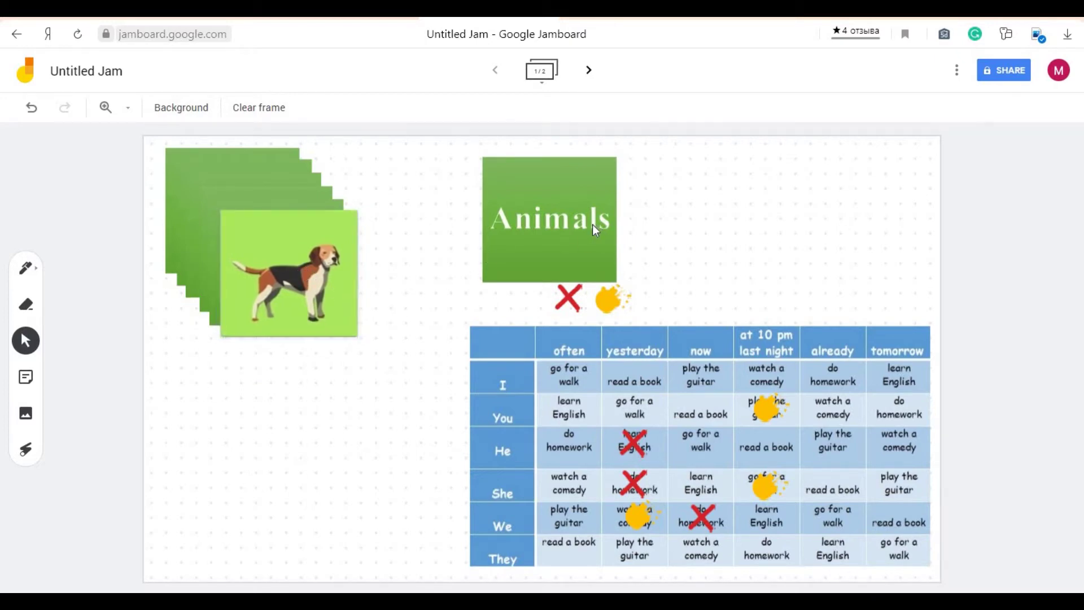
Lay the Animals card on the dog stack, bring it forward, then move it back above the table
left_click_drag(518, 255, 338, 288)
left_click(553, 238)
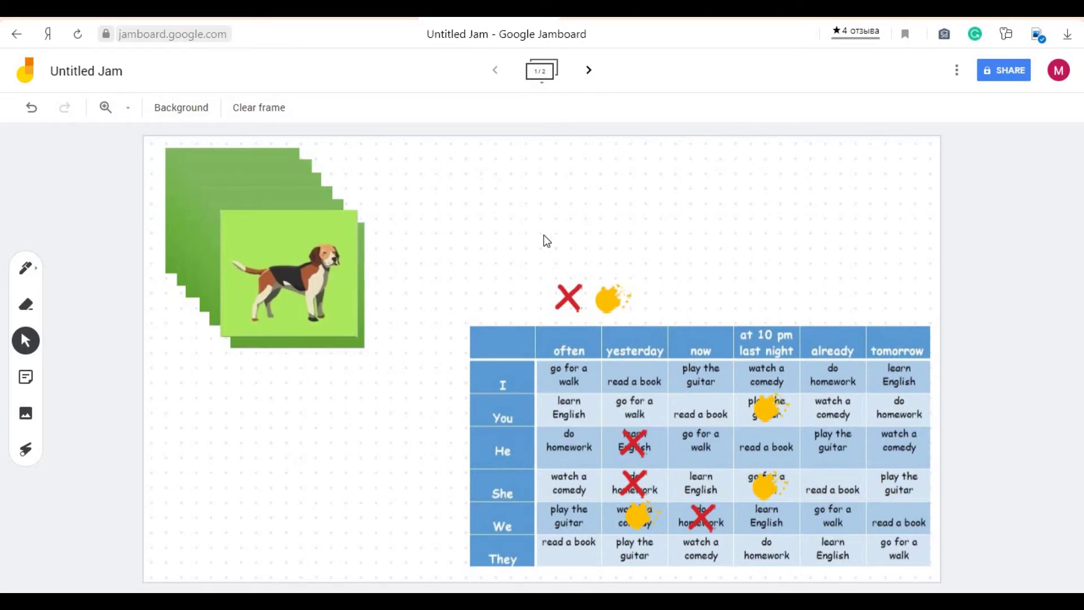
left_click(362, 346)
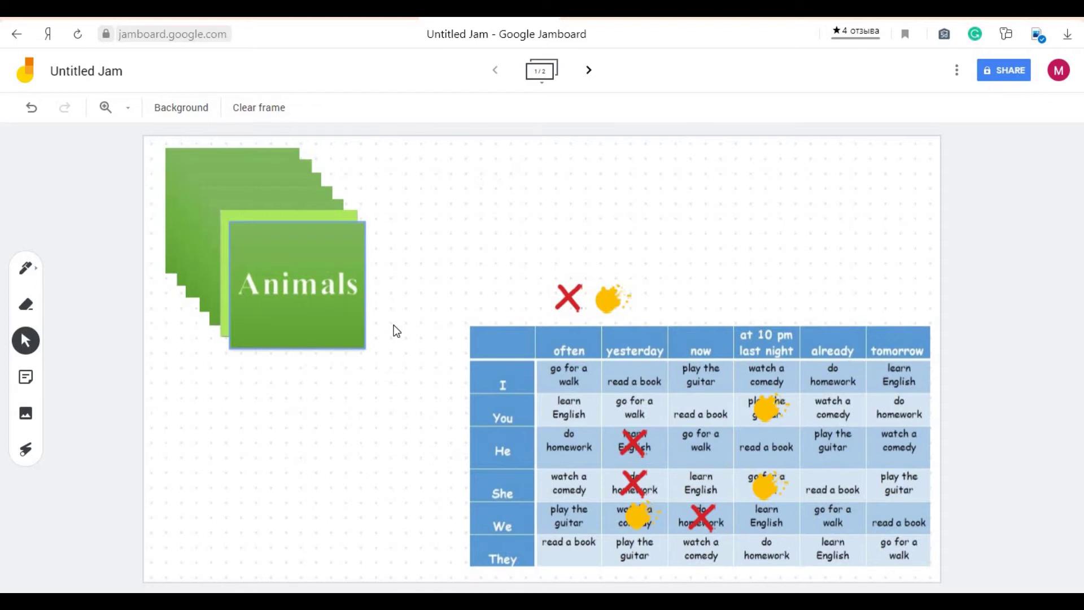
left_click(299, 301)
left_click_drag(481, 249, 518, 238)
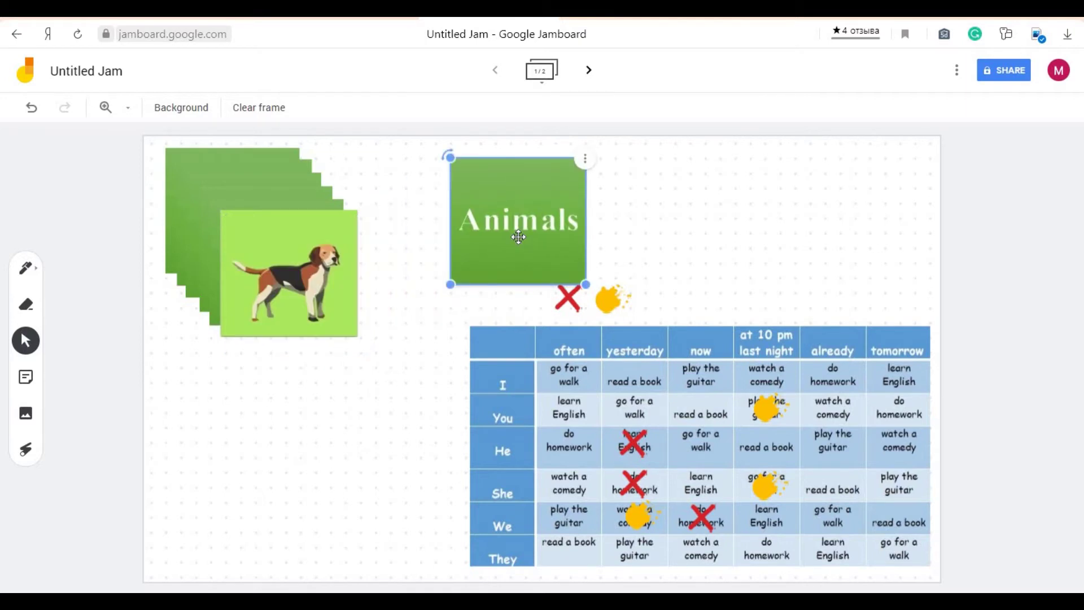
Delete the Animals card and open the device file browser for a new image
key("Delete")
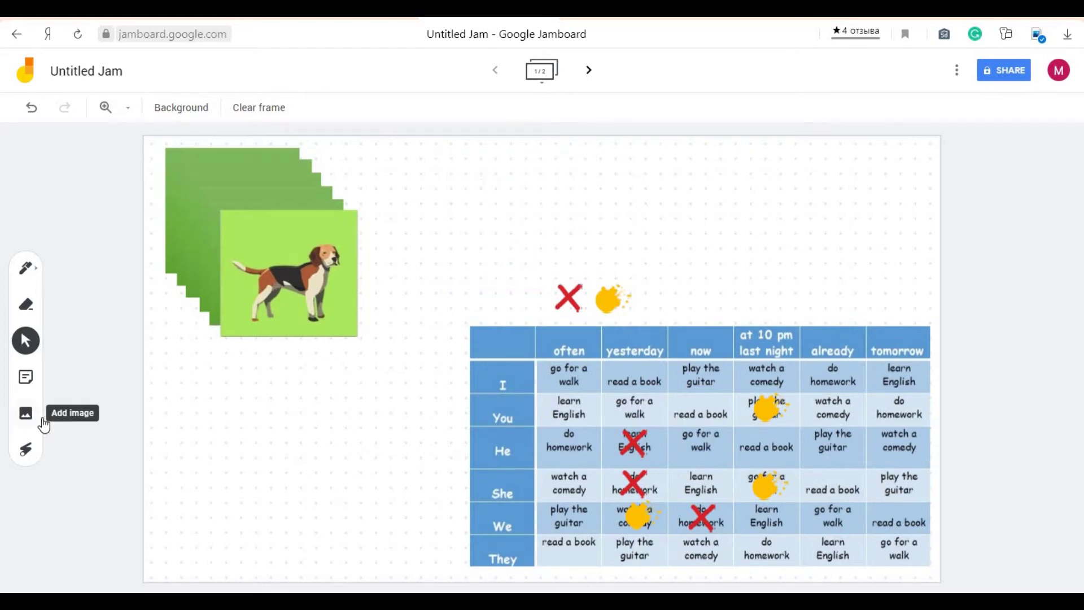
left_click(26, 413)
left_click(502, 362)
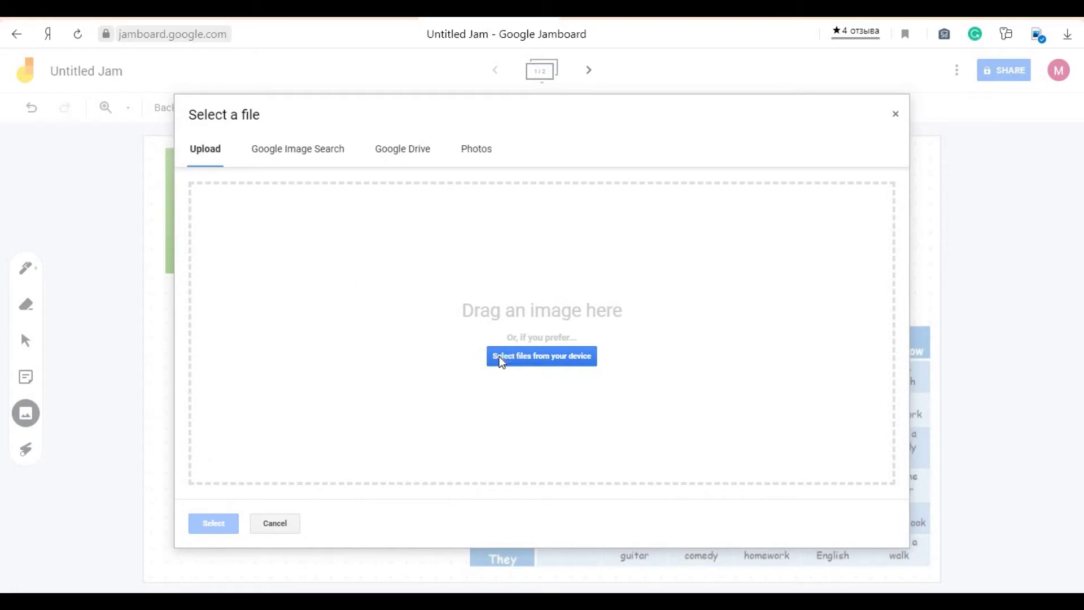
left_click(503, 362)
left_click(498, 357)
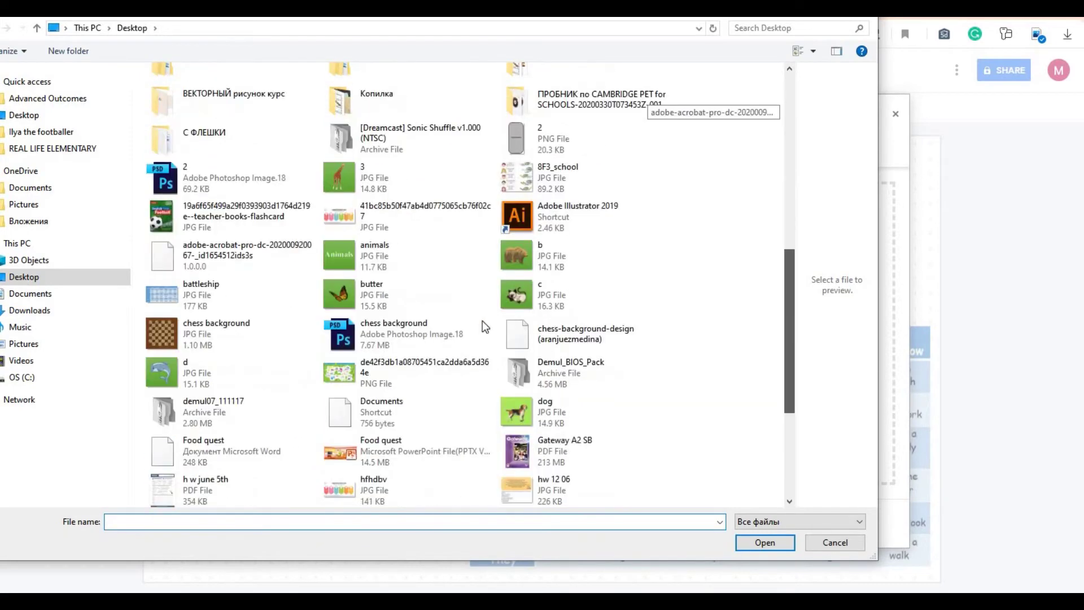
Upload the 'animals' picture from the Desktop and place it over the dog card
scroll(485, 326, "down", 3)
left_click(382, 89)
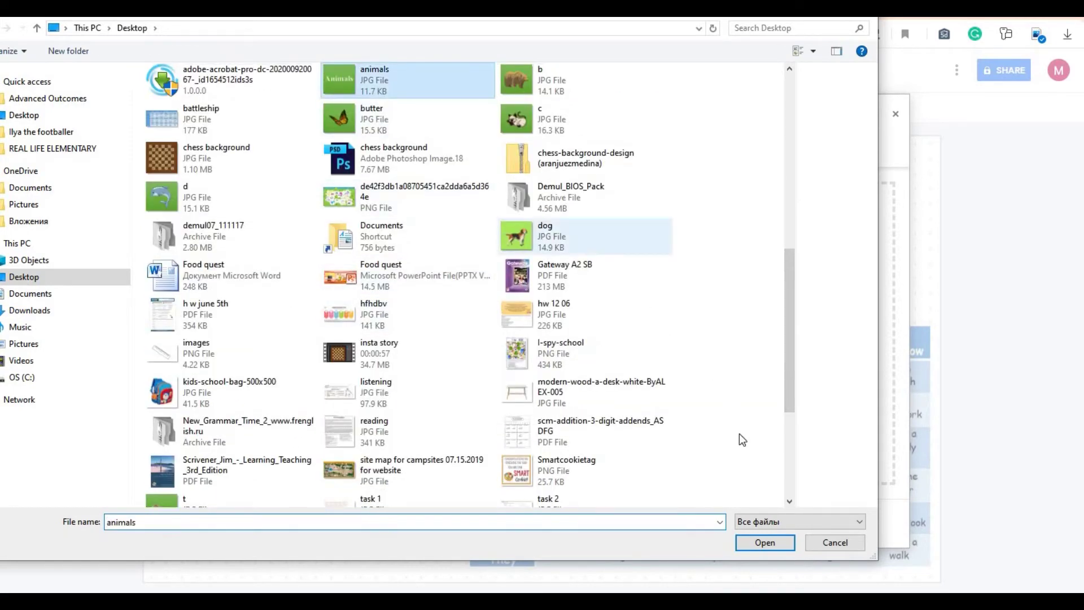
left_click(766, 542)
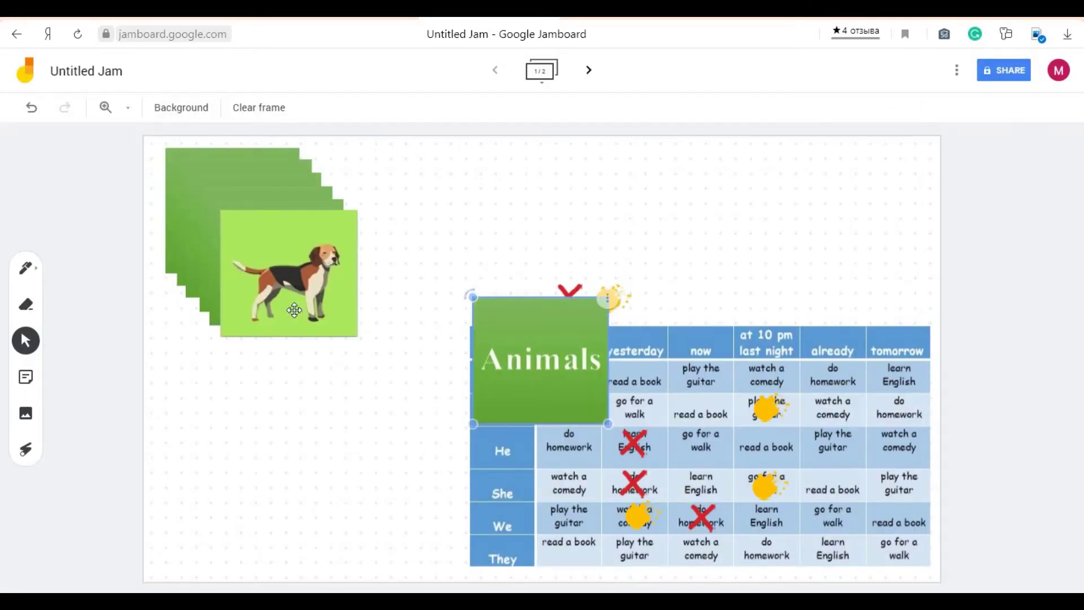
left_click_drag(294, 310, 299, 305)
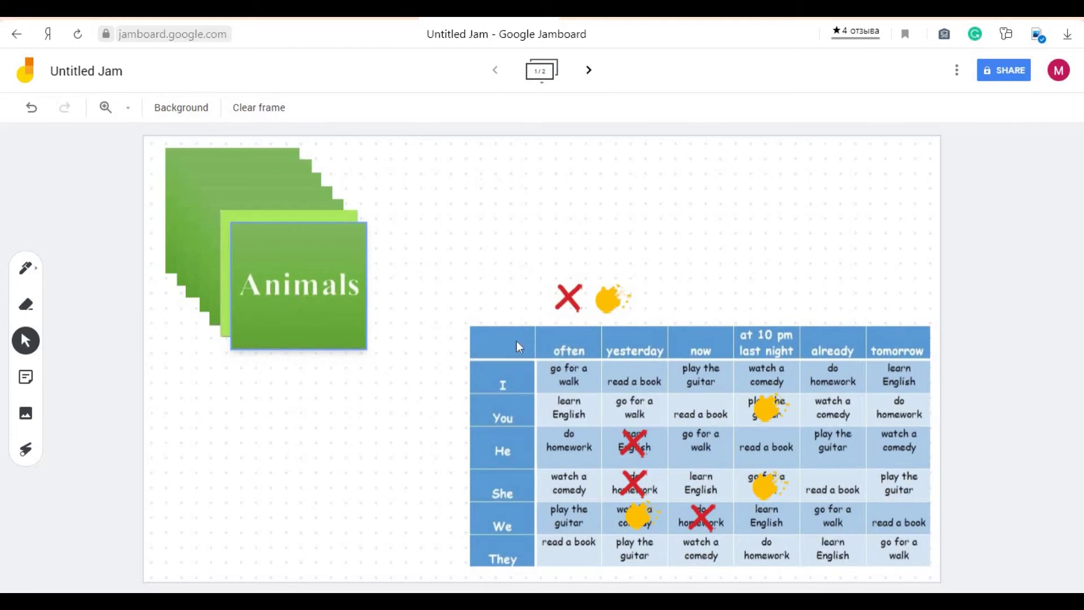
Deselect the Animals card and drag the cat card out of the stack
left_click(435, 311)
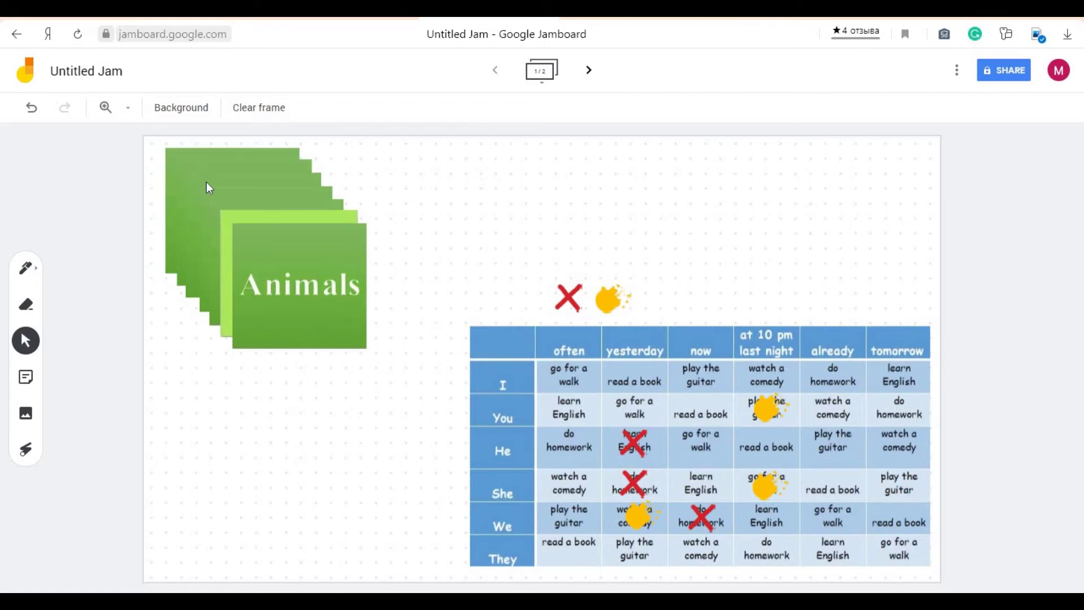
left_click_drag(205, 182, 509, 157)
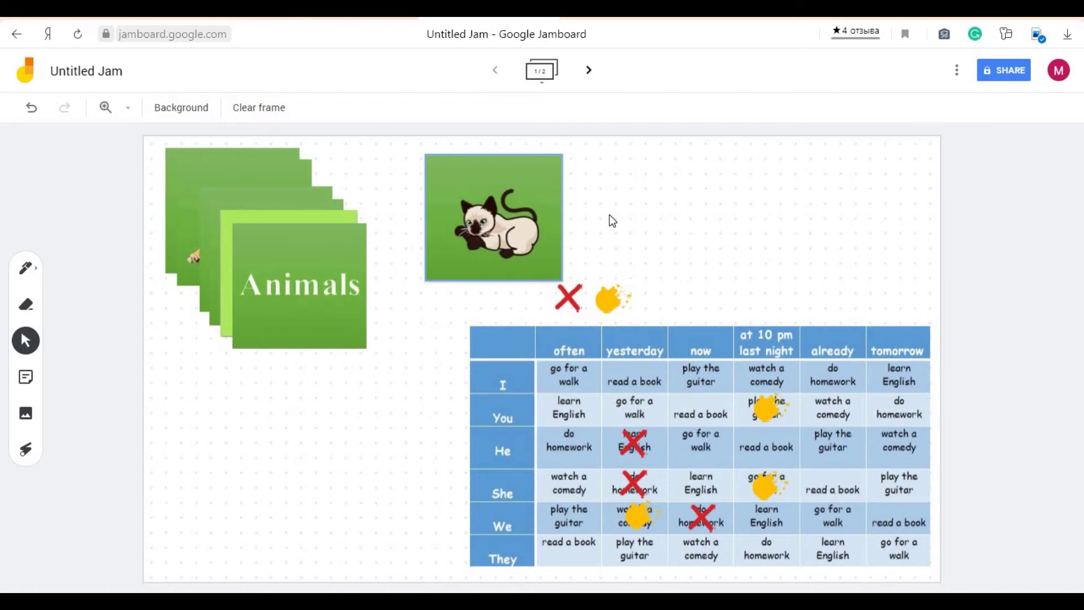
Move the cat card back onto the card stack at the left and deselect it
left_click(441, 218)
left_click_drag(531, 216, 295, 227)
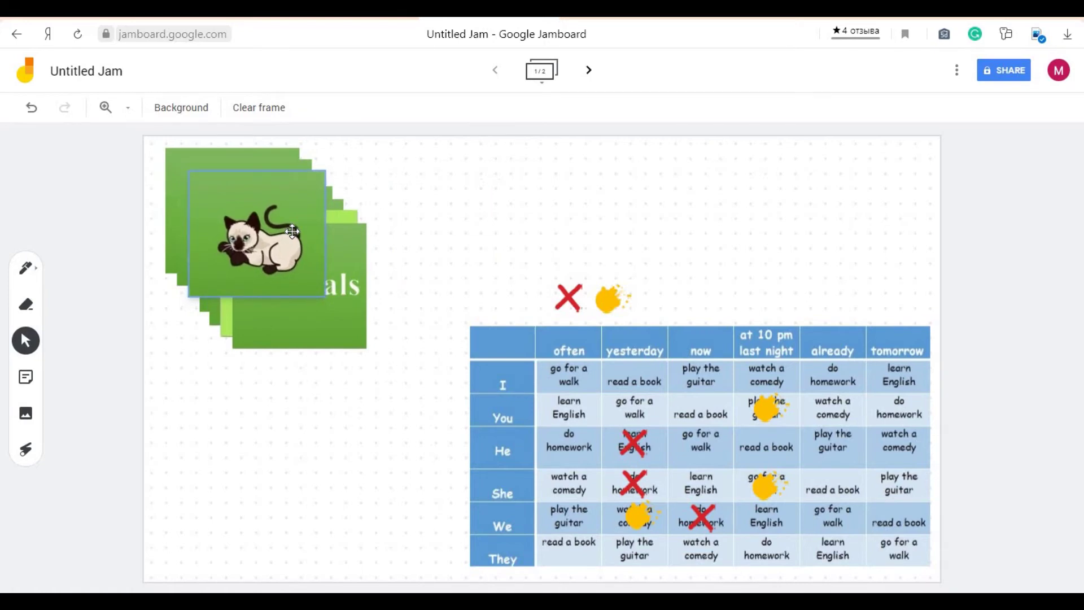
left_click(86, 219)
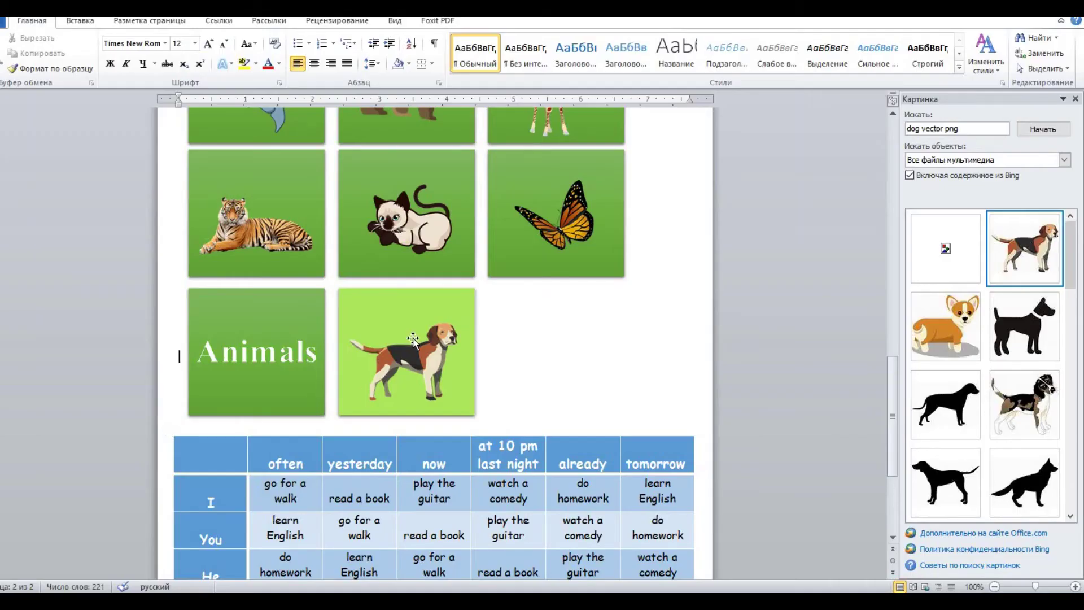
Put the cursor below the verb table, switch to English, and add lines down to page 2
scroll(416, 338, "down", 5)
scroll(416, 338, "down", 1)
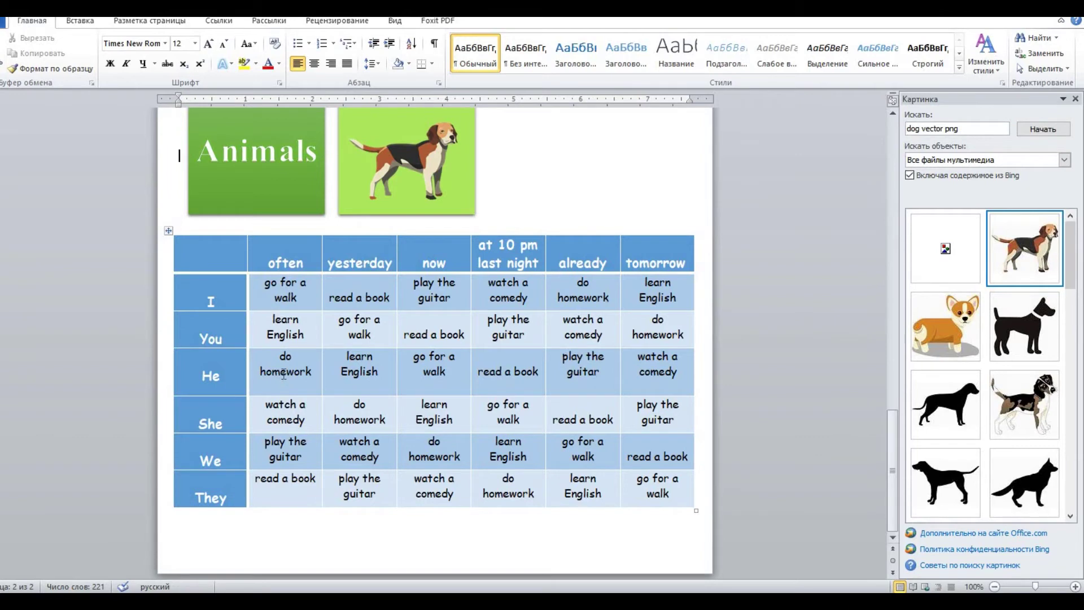
scroll(283, 374, "down", 1)
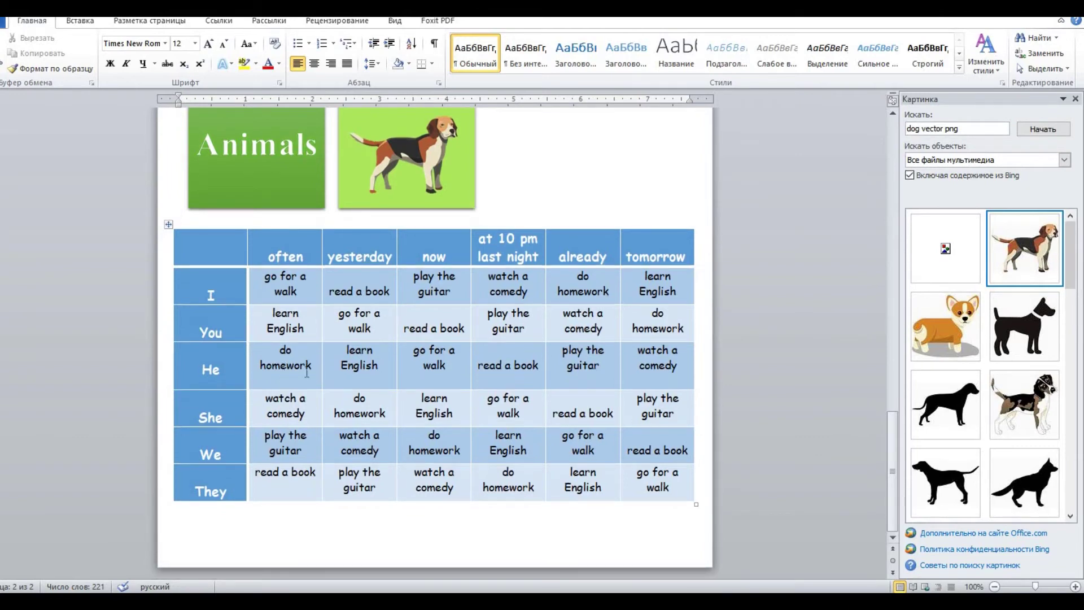
left_click(371, 514)
key("alt+shift")
key("Return")
key("Return")
key("Return")
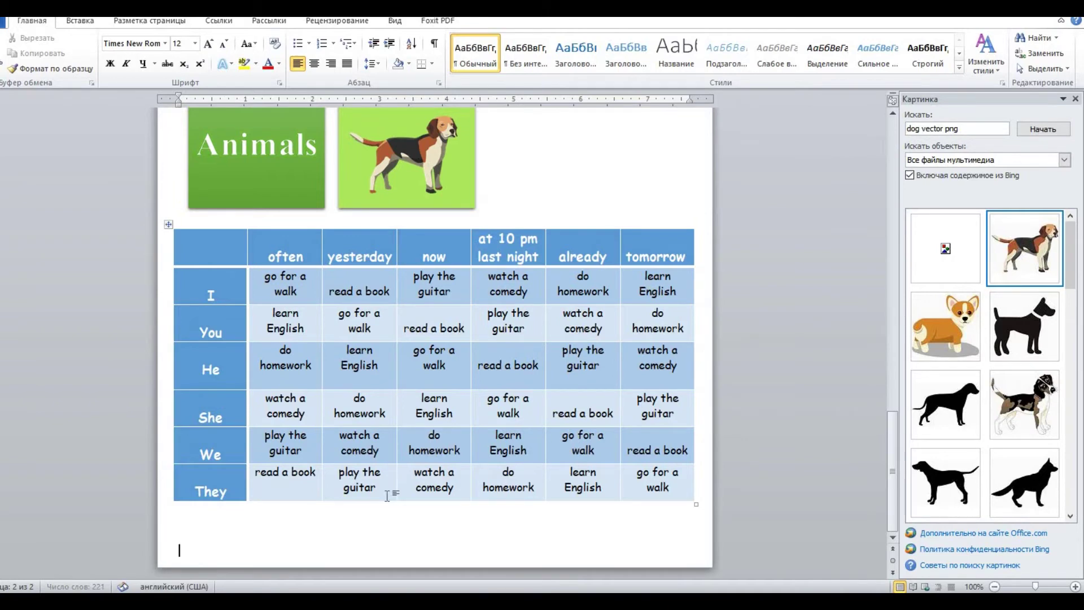
scroll(408, 446, "down", 8)
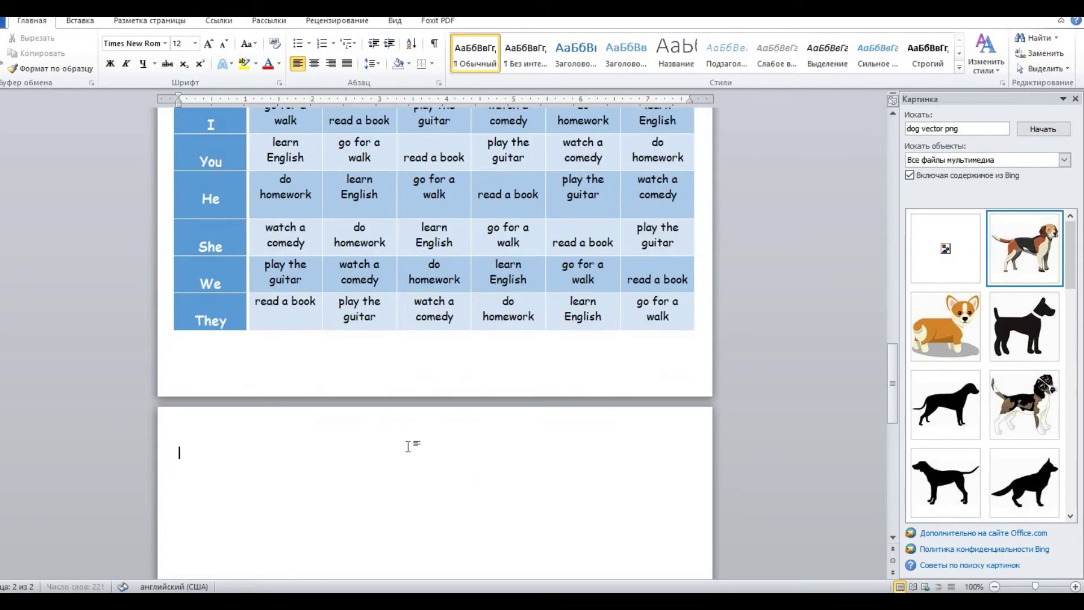
scroll(408, 446, "down", 1)
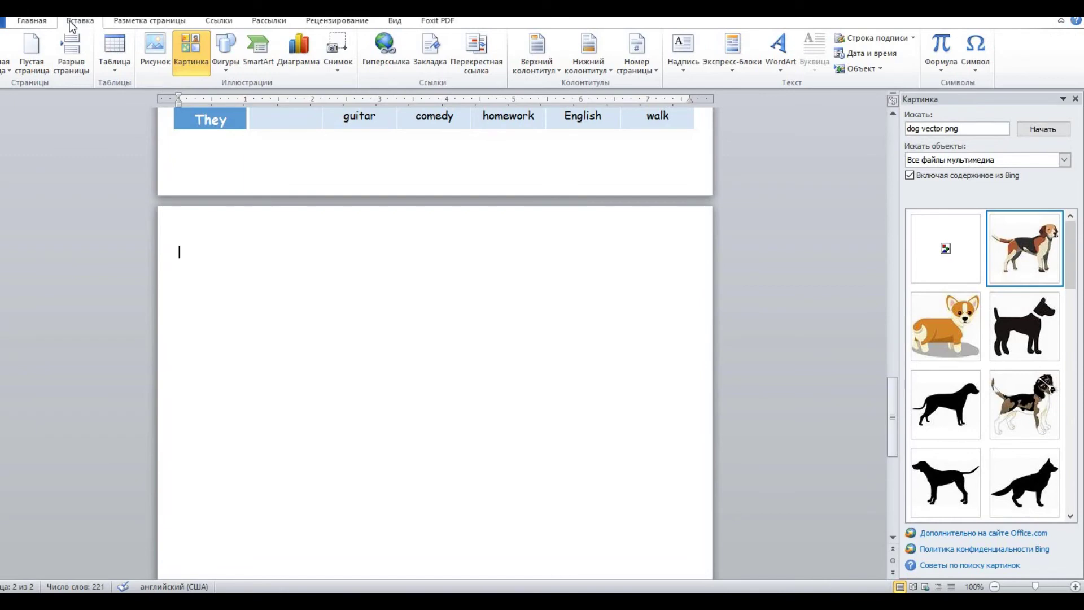
Insert a 6x6 table using the Insert tab's Table grid
left_click(115, 67)
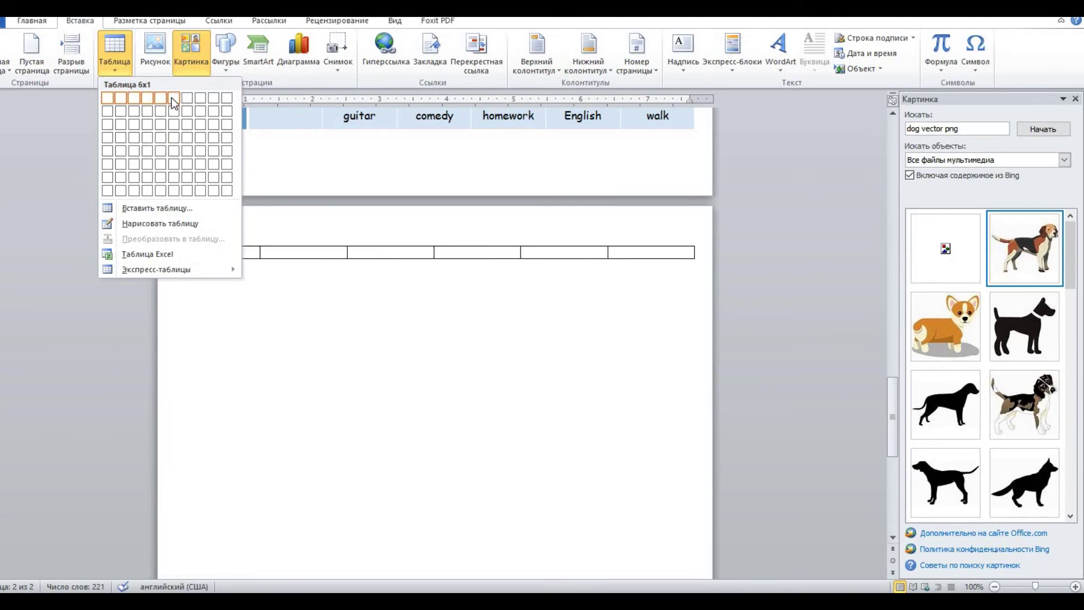
left_click(174, 161)
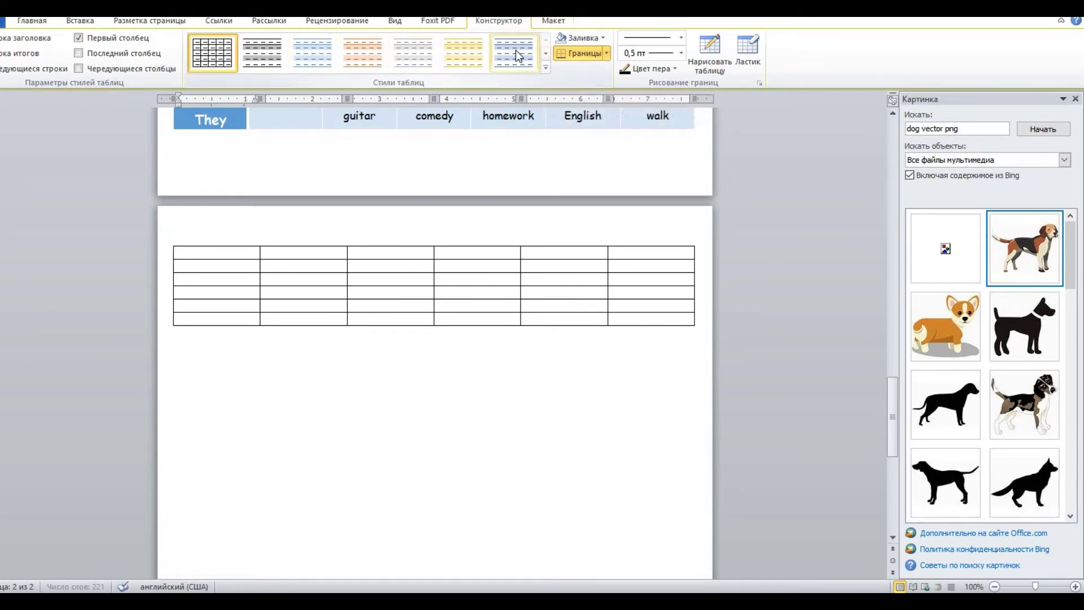
Browse the Table Styles gallery and apply the blue style with solid header row and first column
left_click(531, 52)
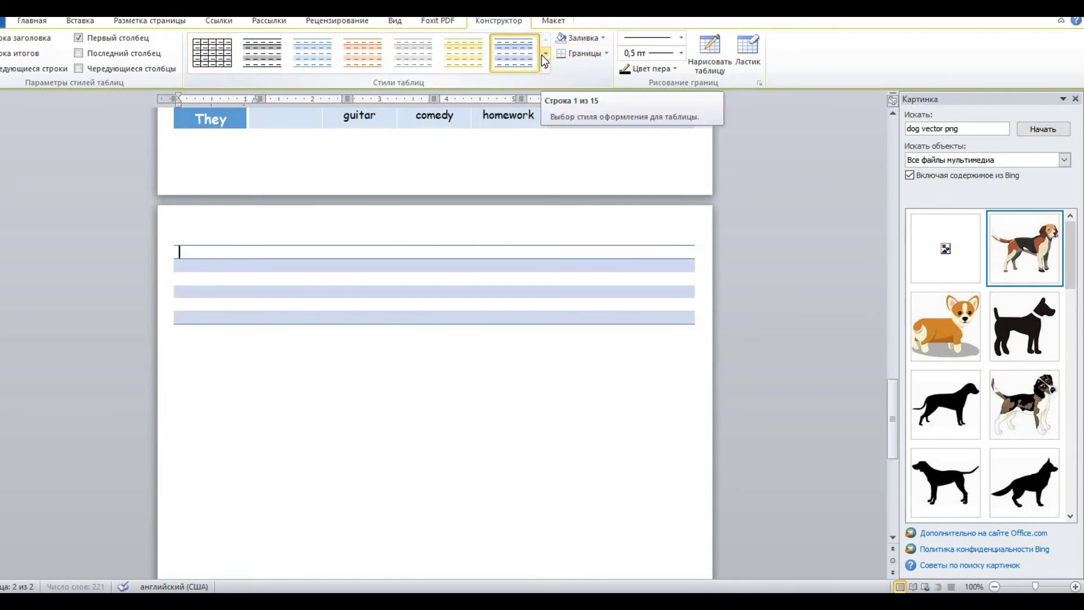
left_click(544, 54)
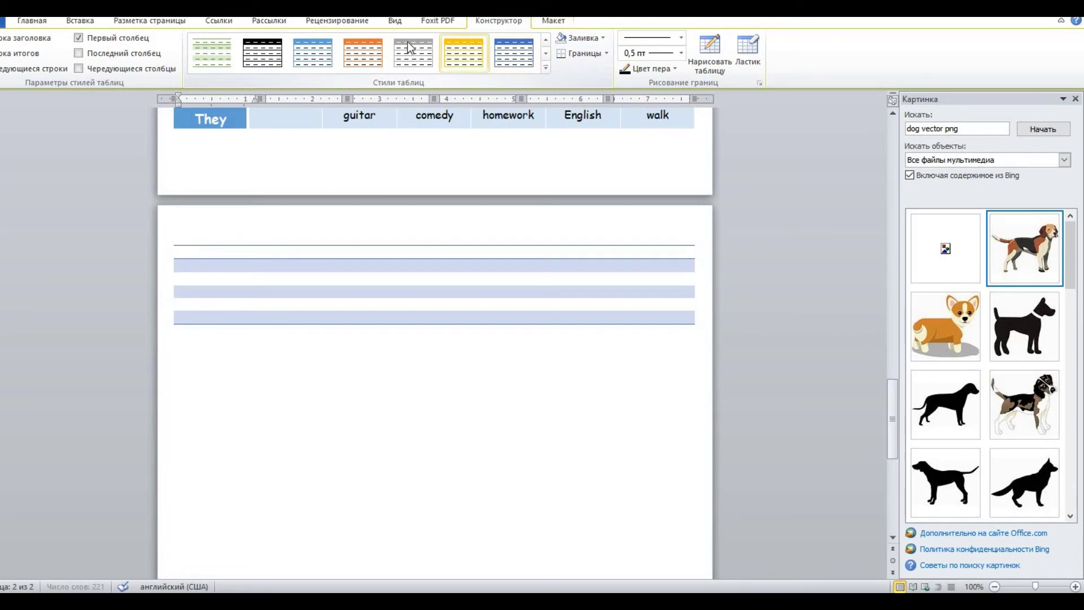
left_click(383, 61)
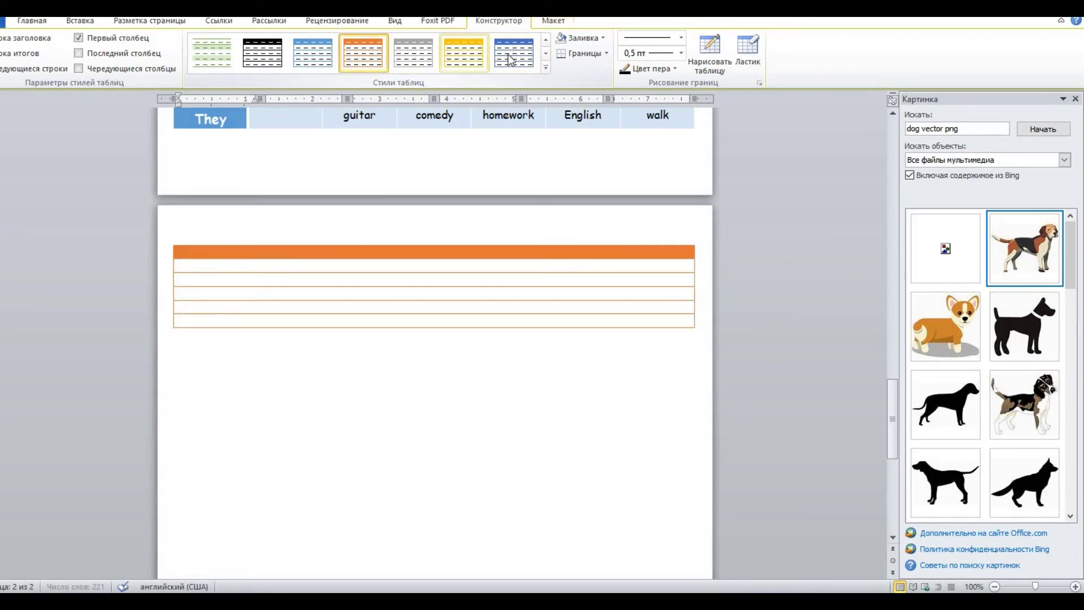
left_click(544, 53)
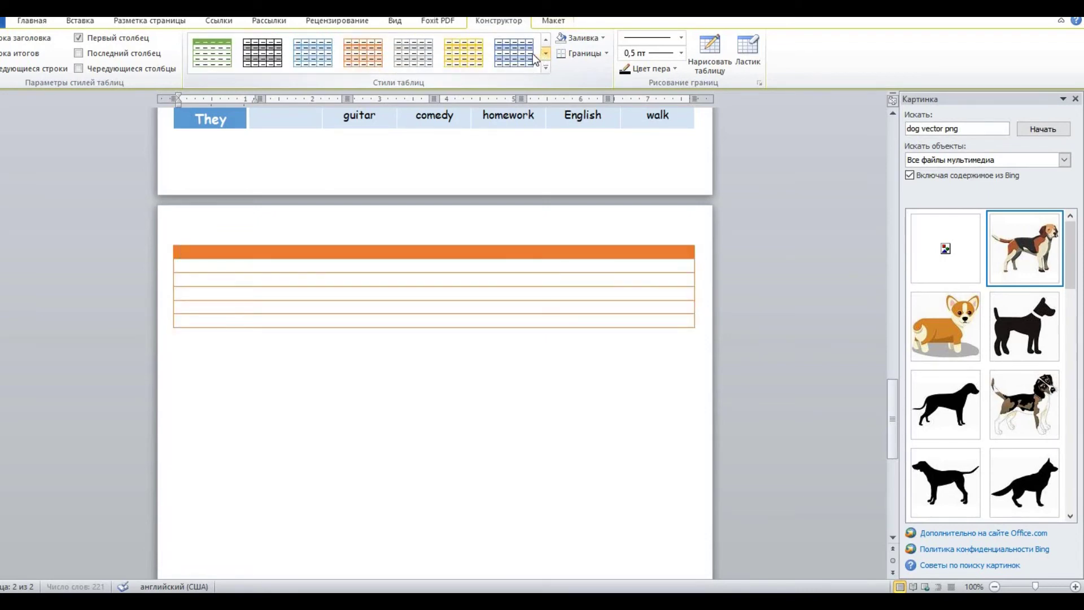
left_click(519, 58)
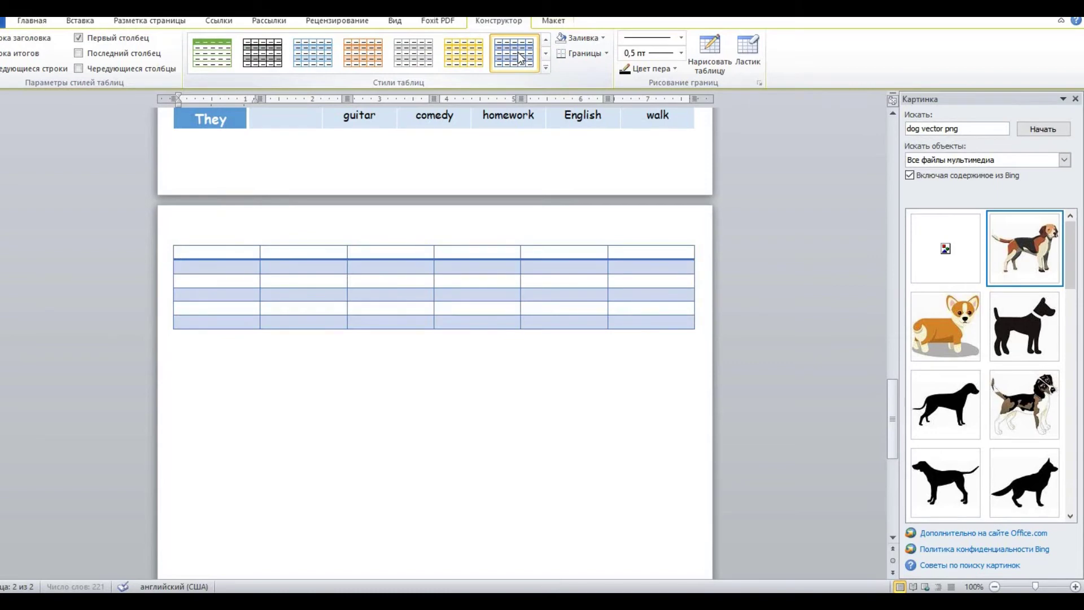
left_click(545, 57)
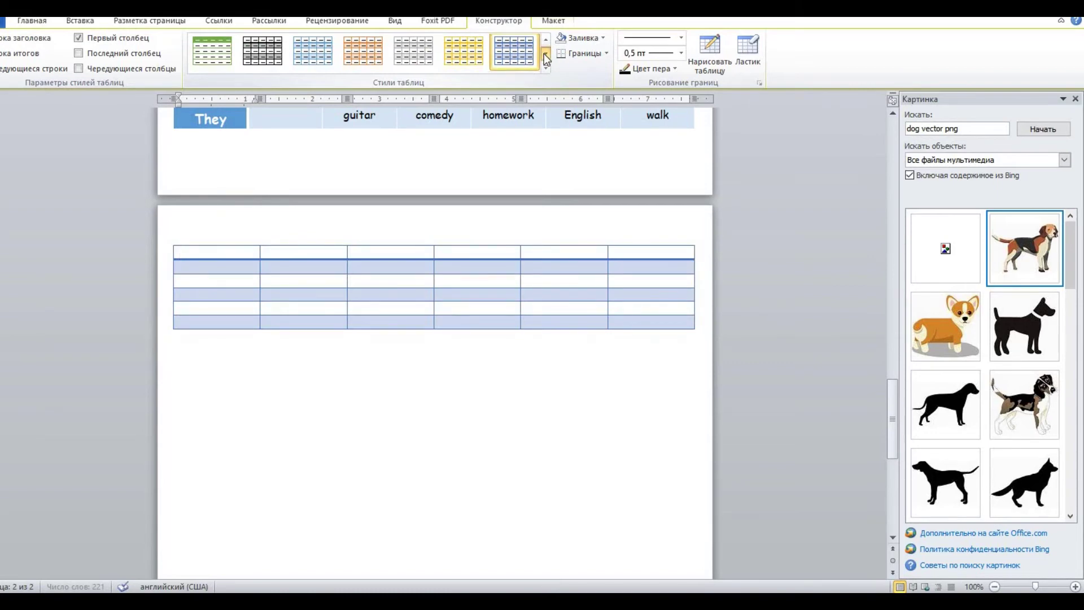
left_click(545, 56)
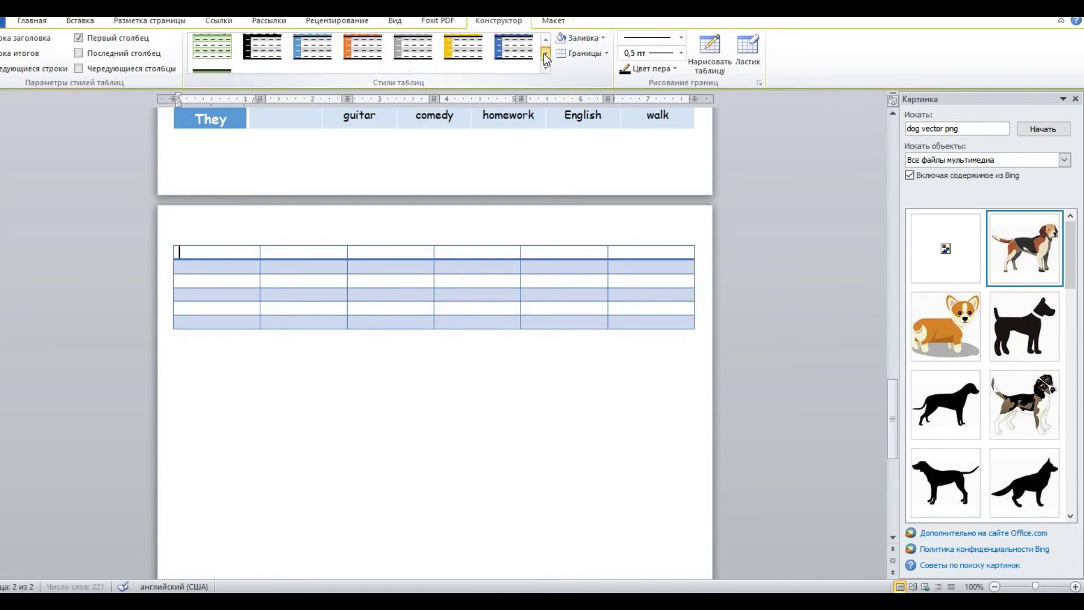
left_click(546, 57)
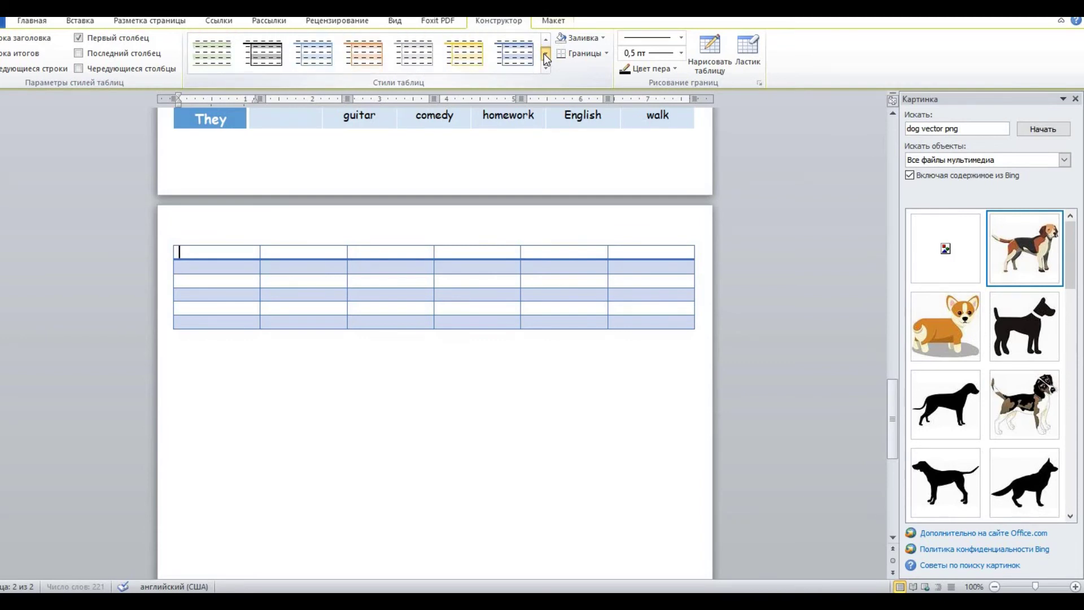
left_click(545, 56)
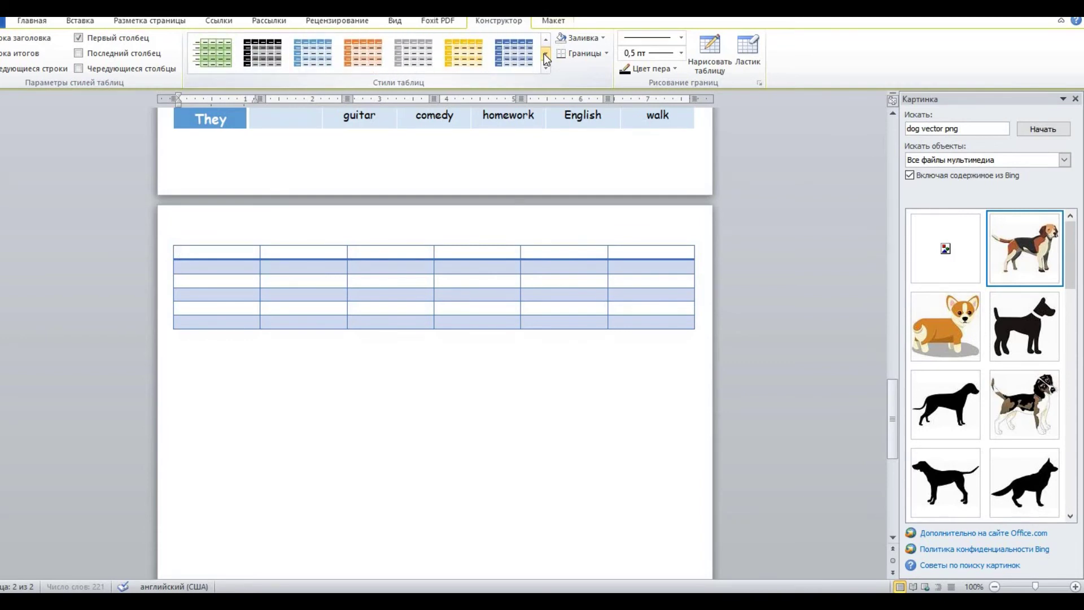
left_click(330, 43)
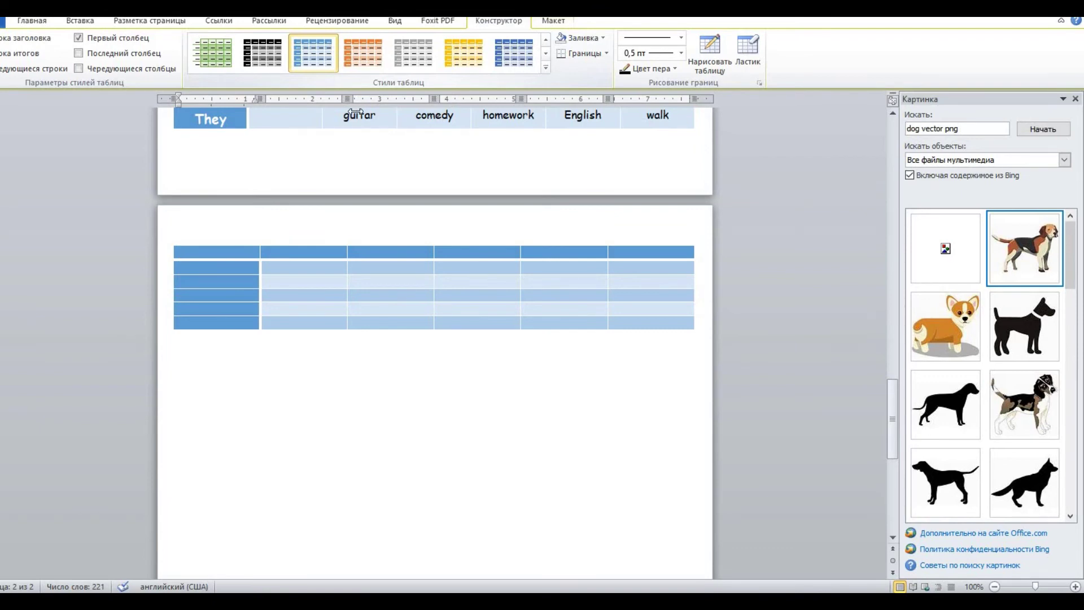
Add blank lines in rows two, three and four of the lower table so they become much taller
left_click(377, 267)
key("Return")
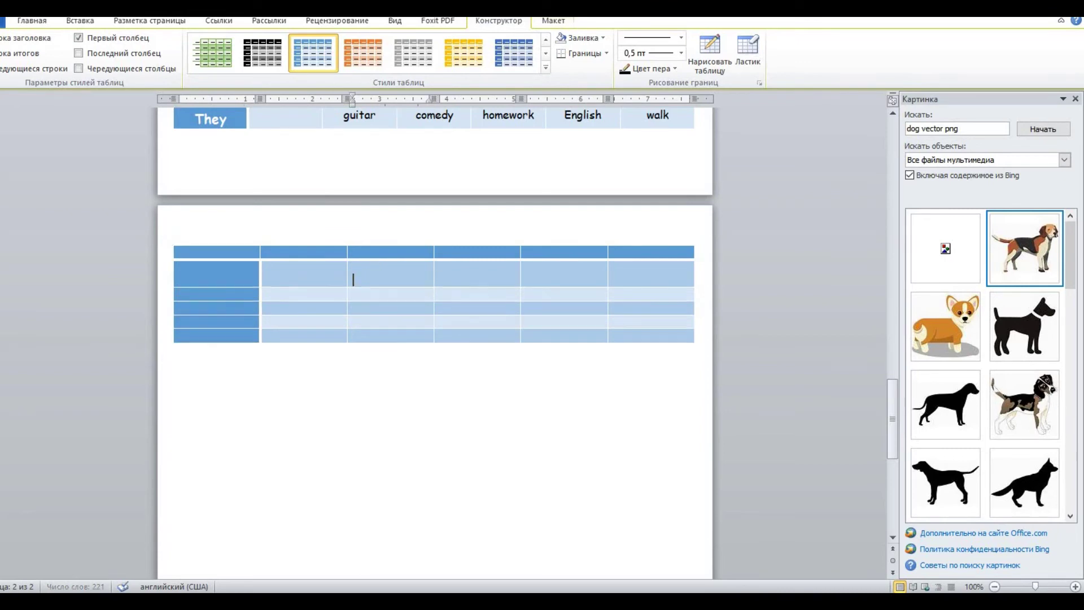
key("Return")
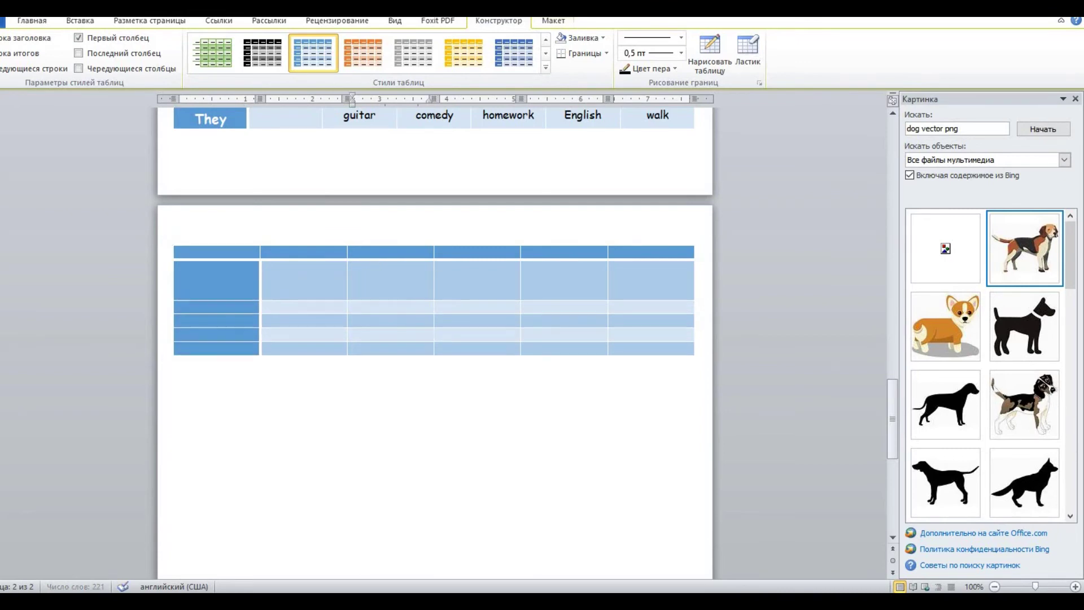
left_click(376, 306)
key("Return")
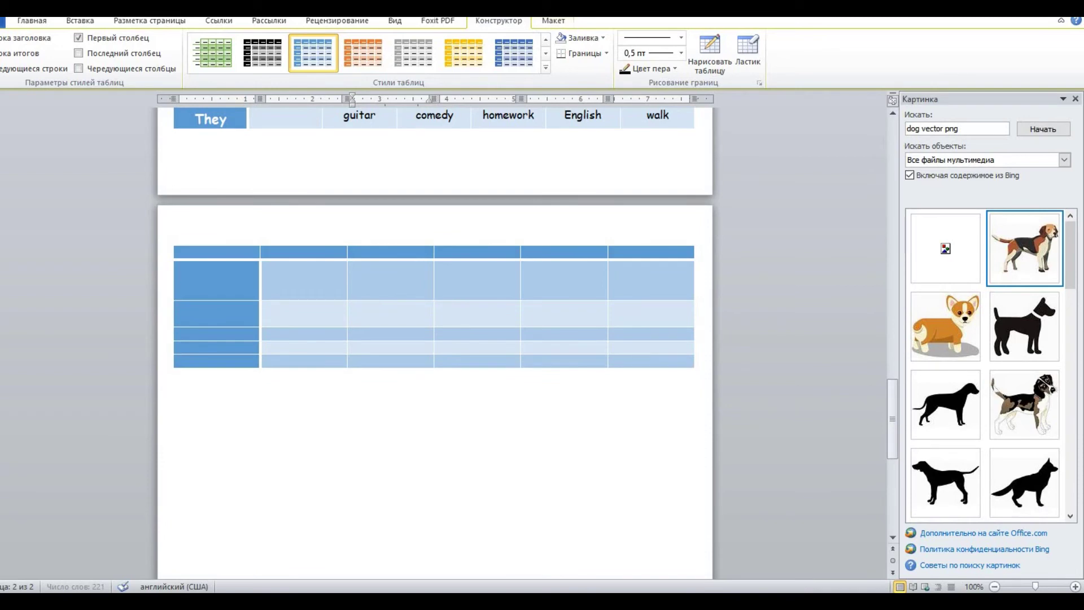
key("Return")
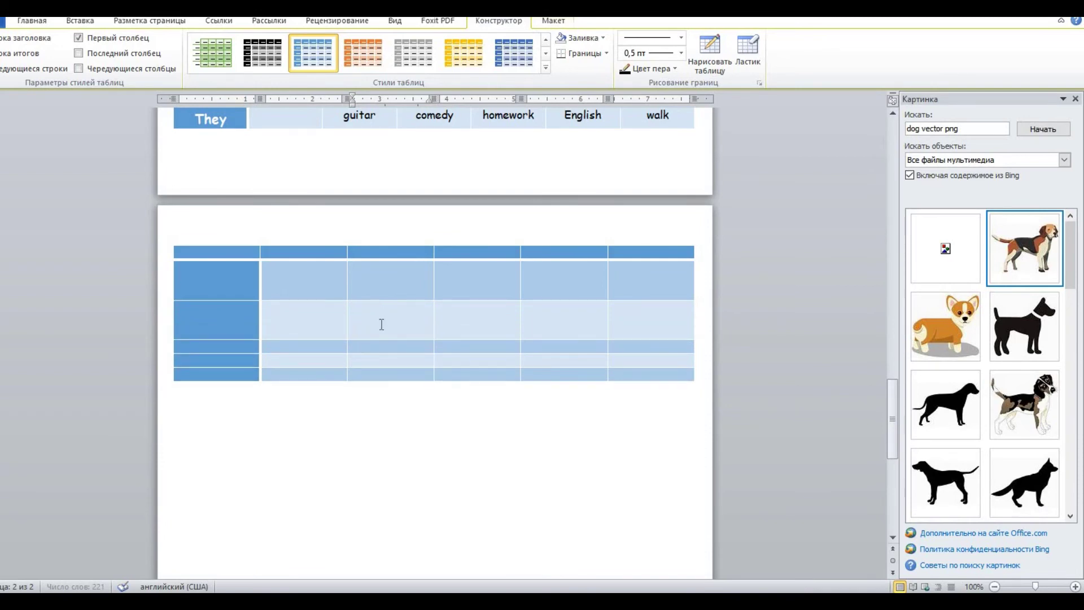
left_click(383, 347)
key("Return")
key("Return")
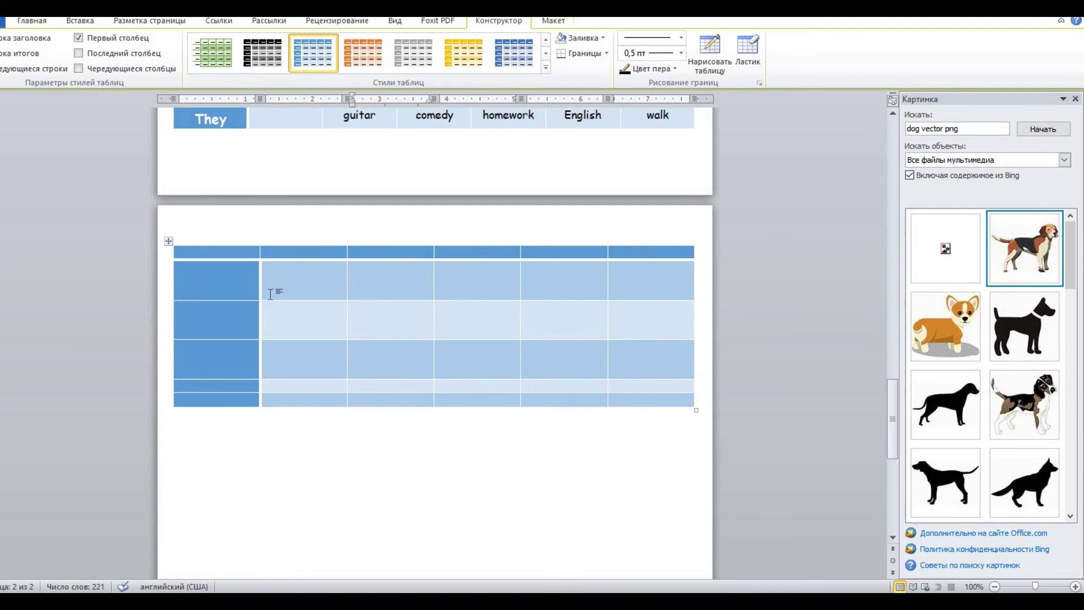
left_click(206, 252)
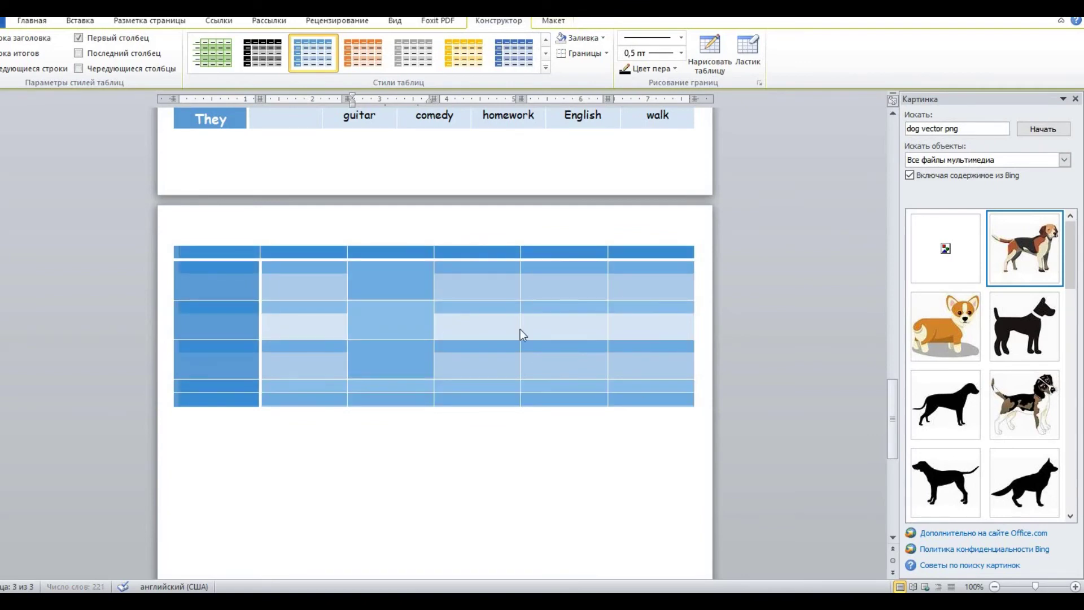
Format the selected lower table's text as Comic Sans MS, size 14, from the Home tab
left_click(42, 23)
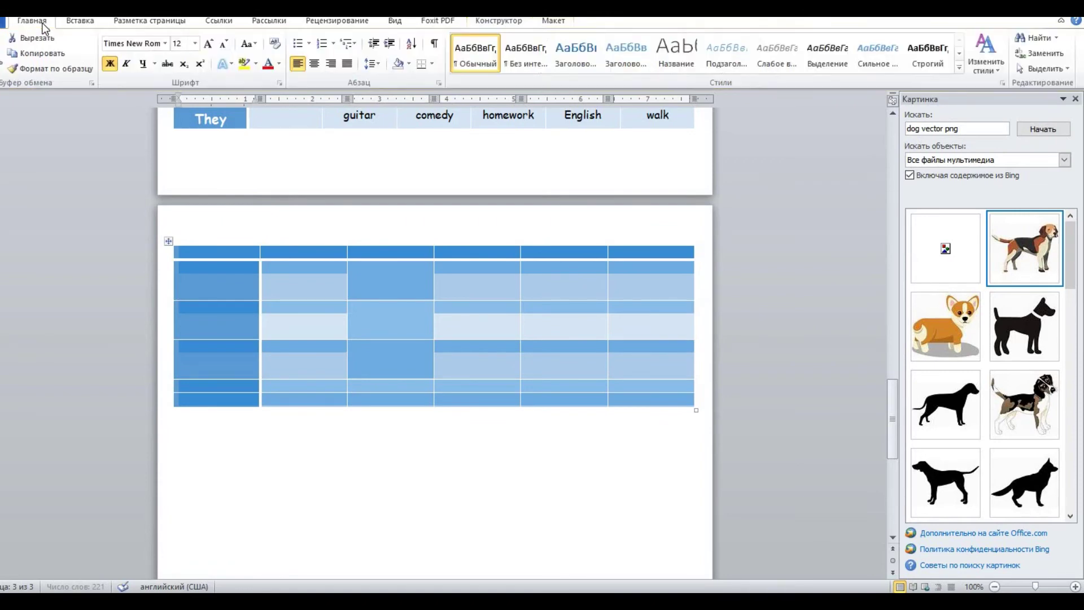
left_click(165, 44)
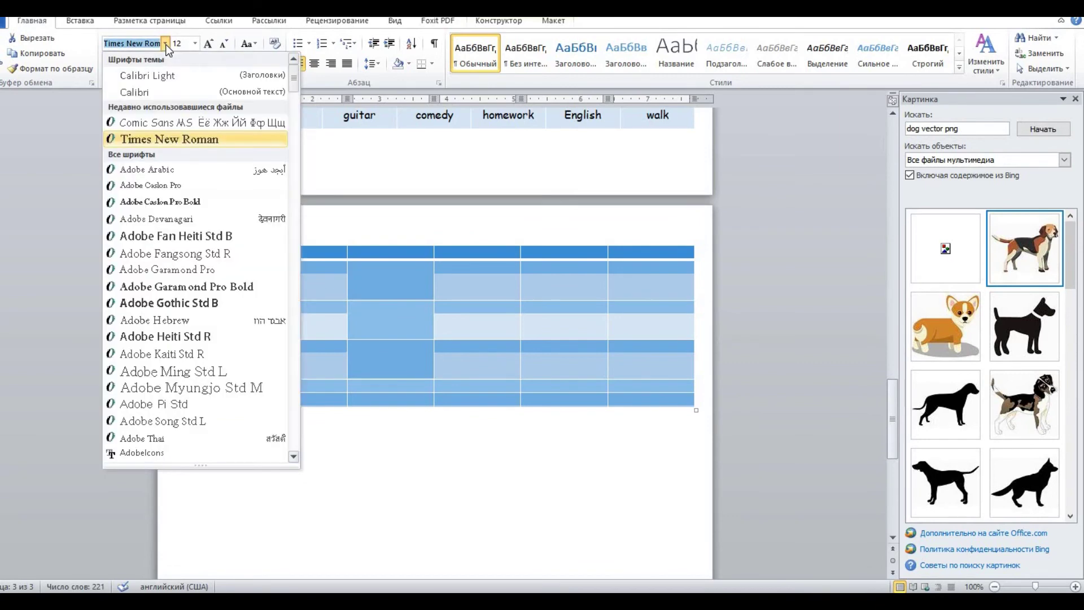
left_click(146, 123)
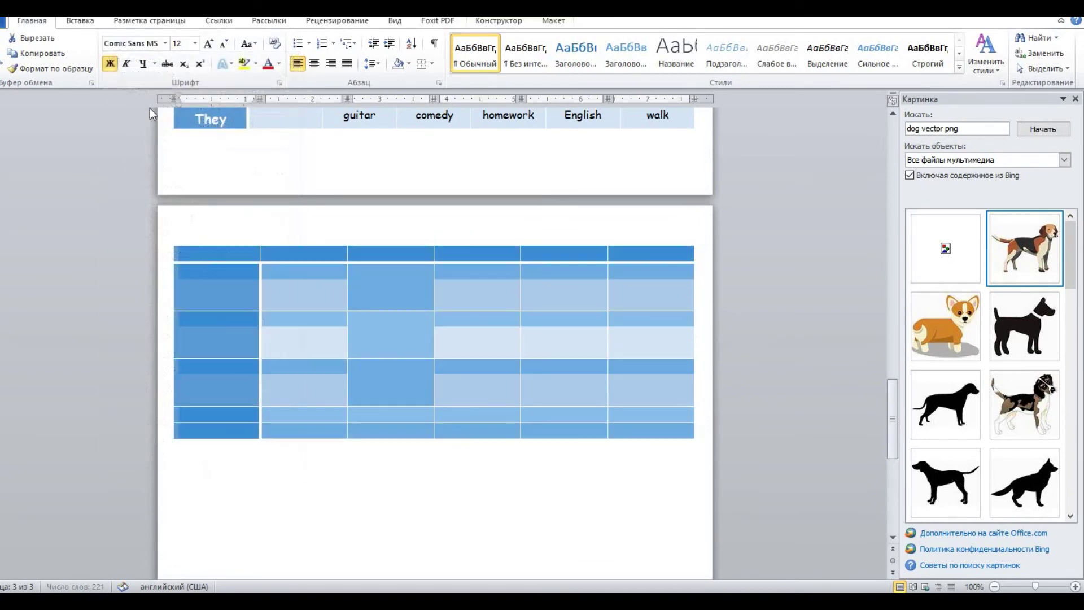
left_click(194, 44)
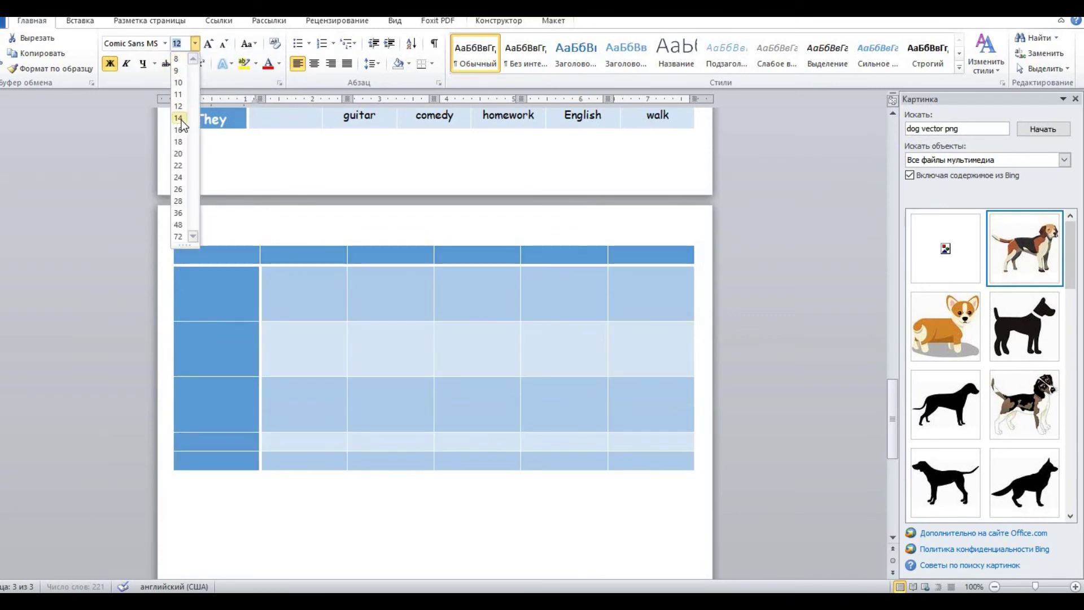
left_click(178, 118)
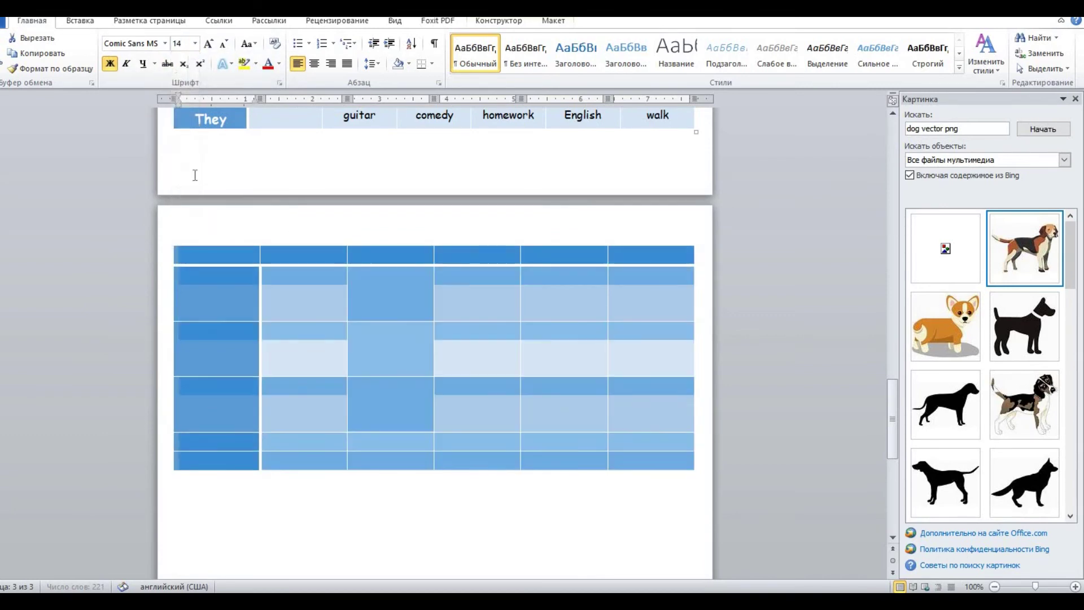
left_click(289, 445)
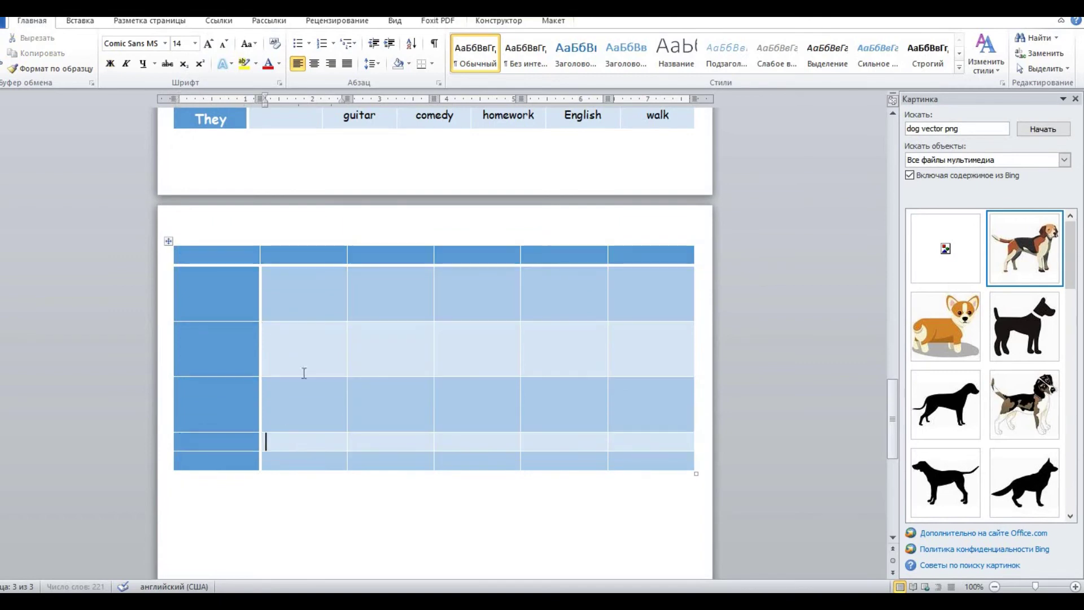
Type placeholder strings fxgfx, vgcff, ghcgfx and gfxdxfd into four cells of the lower table
left_click(229, 290)
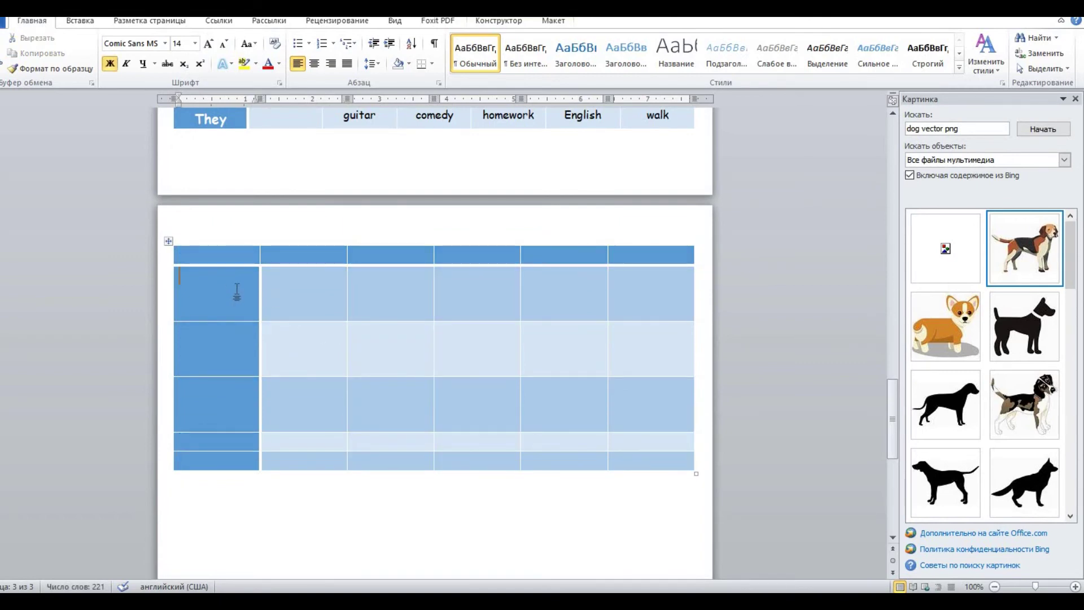
type("fxgfx")
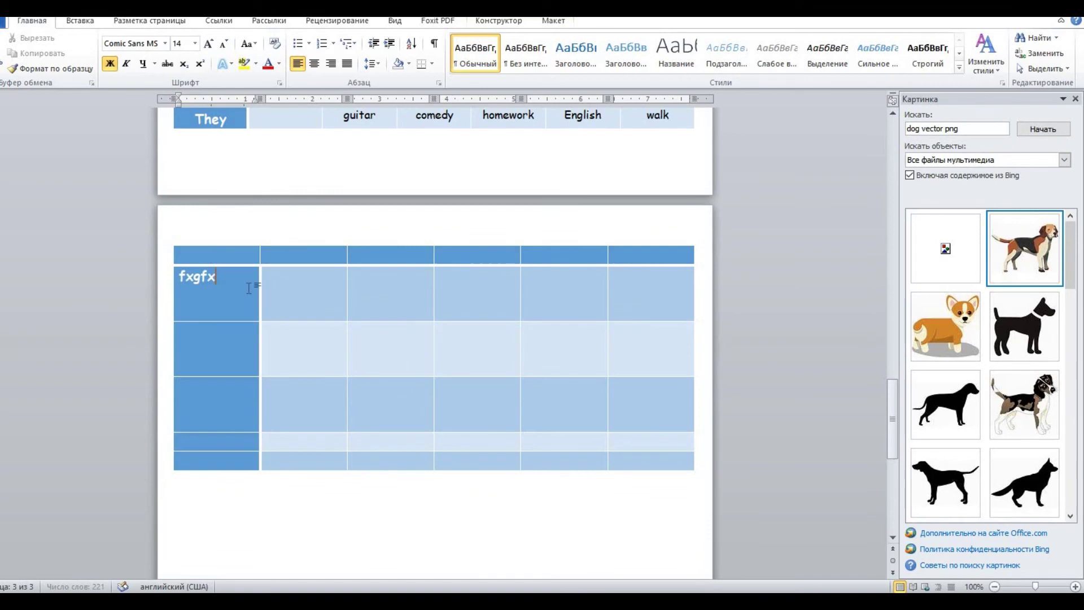
left_click(297, 292)
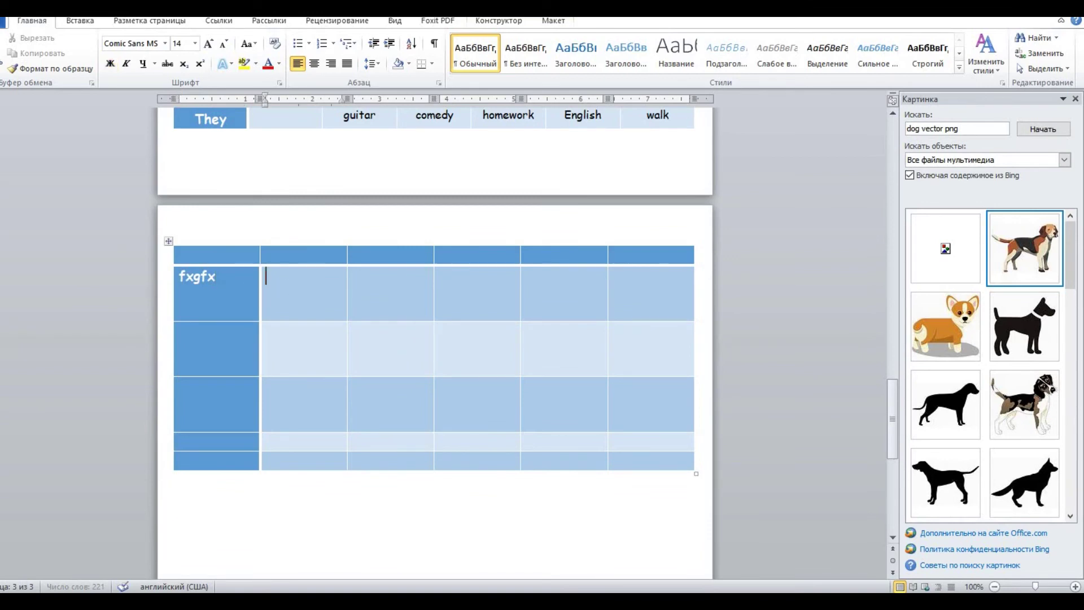
type("vgcff")
left_click(377, 346)
type("ghcgfx")
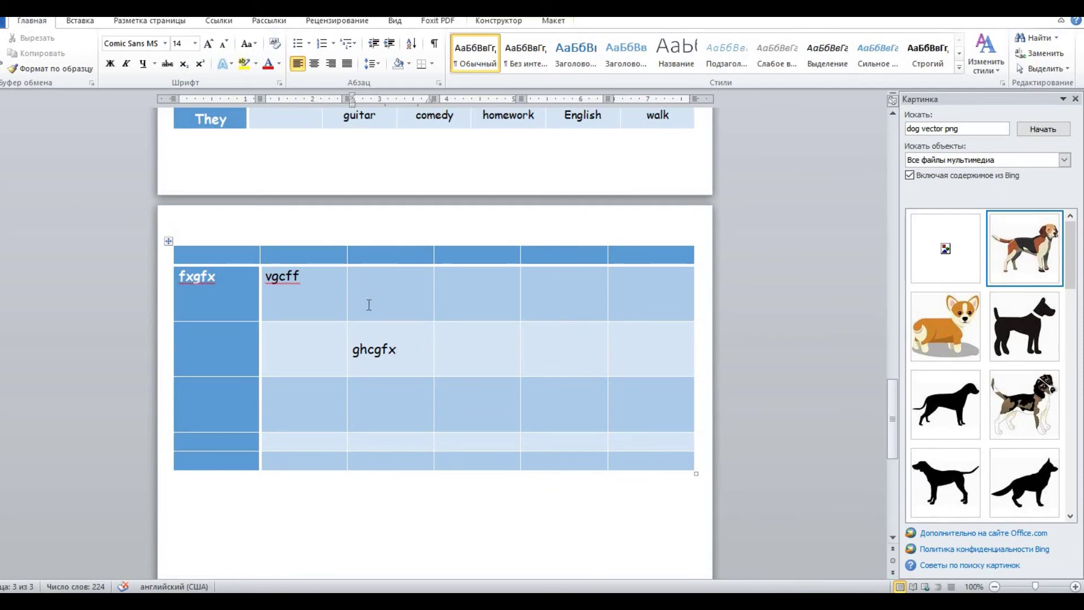
left_click(446, 291)
type("gfxdxfd")
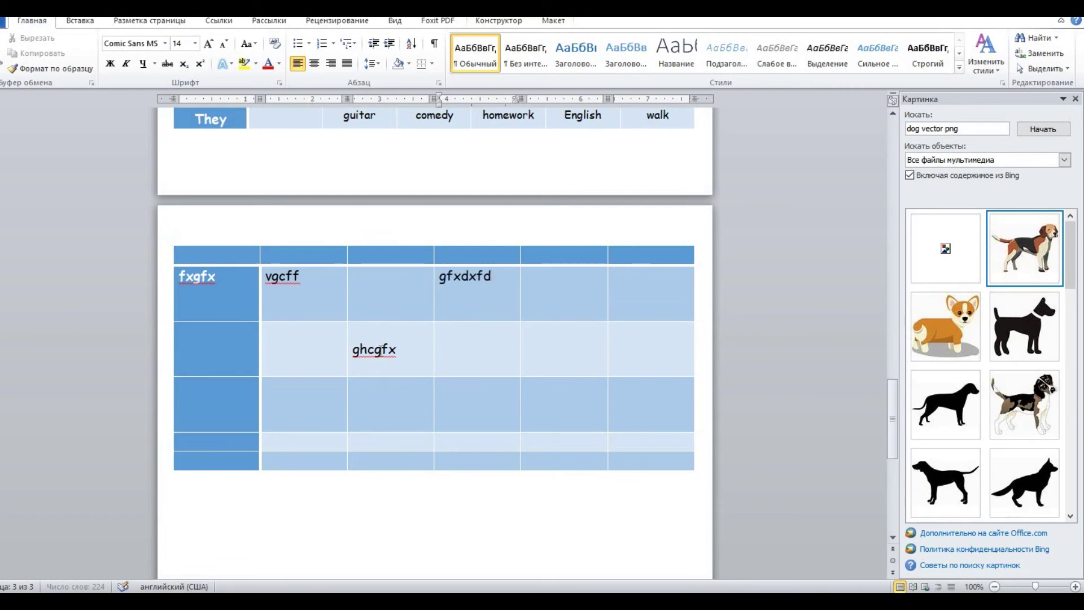
Type hgcfx and gfxd into the third body row's first and fourth cells
left_click(246, 404)
type("hgcfx")
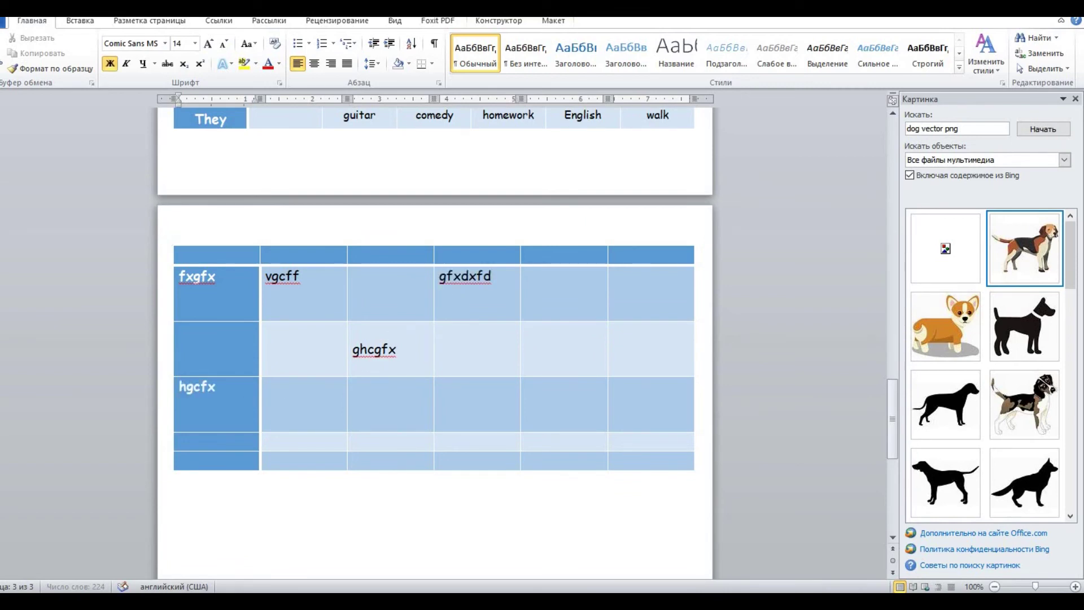
left_click(499, 425)
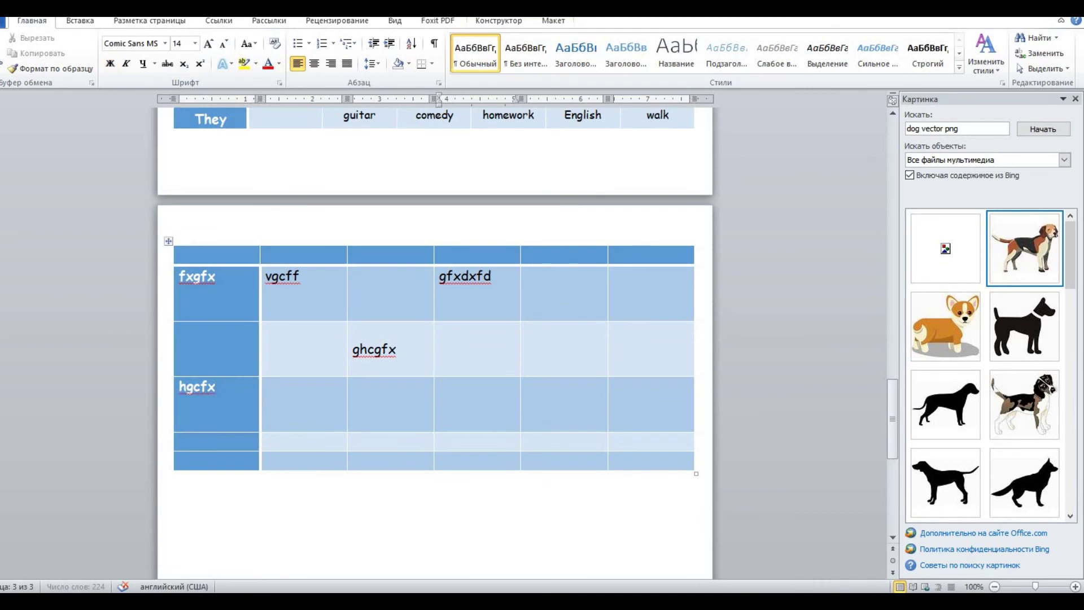
type("gfxd")
left_click(523, 501)
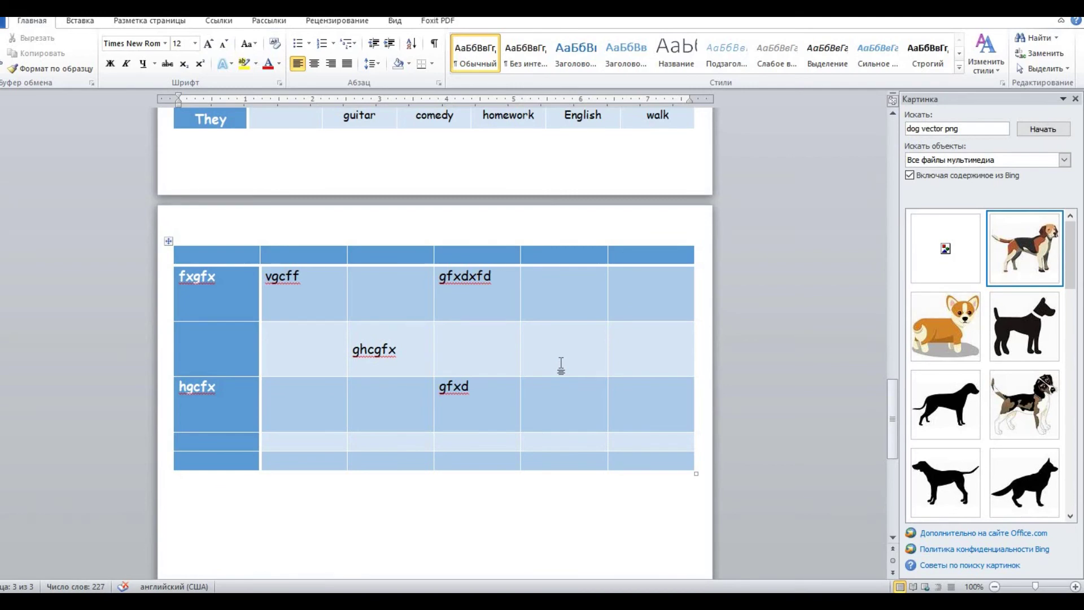
scroll(561, 366, "up", 6)
Scroll up to the verb-phrase table on page one and open Windows search
scroll(560, 364, "up", 3)
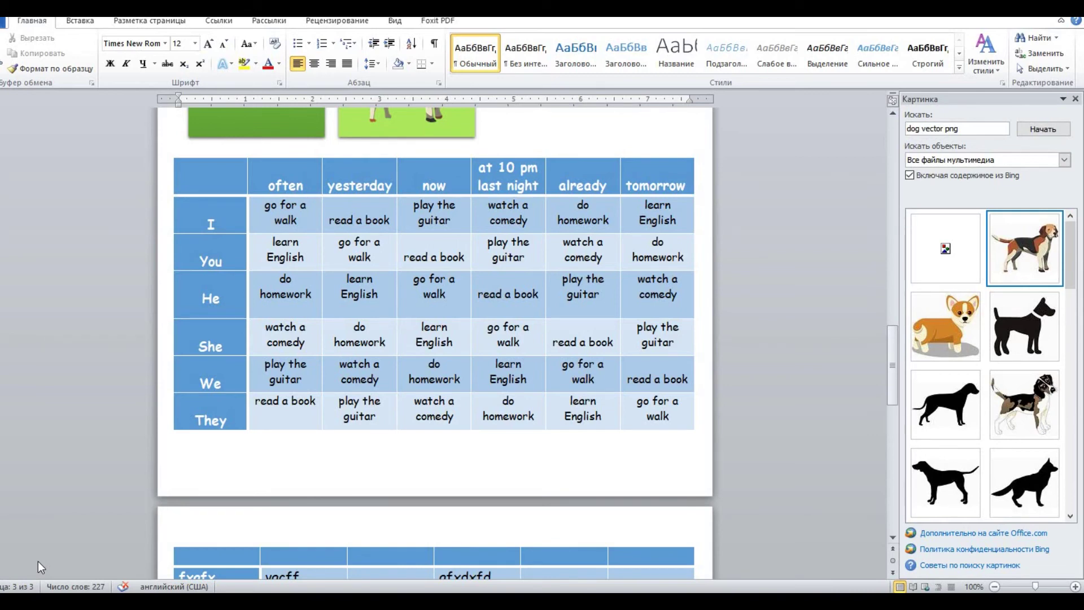
key("super+s")
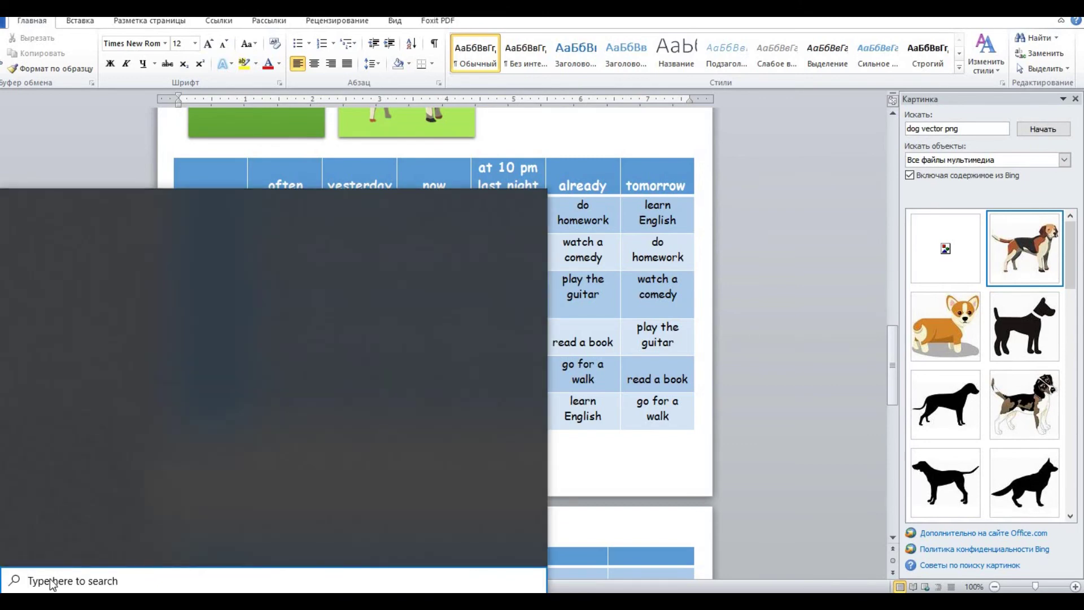
Search for 'paint' and launch the Paint app from Best match
type("p")
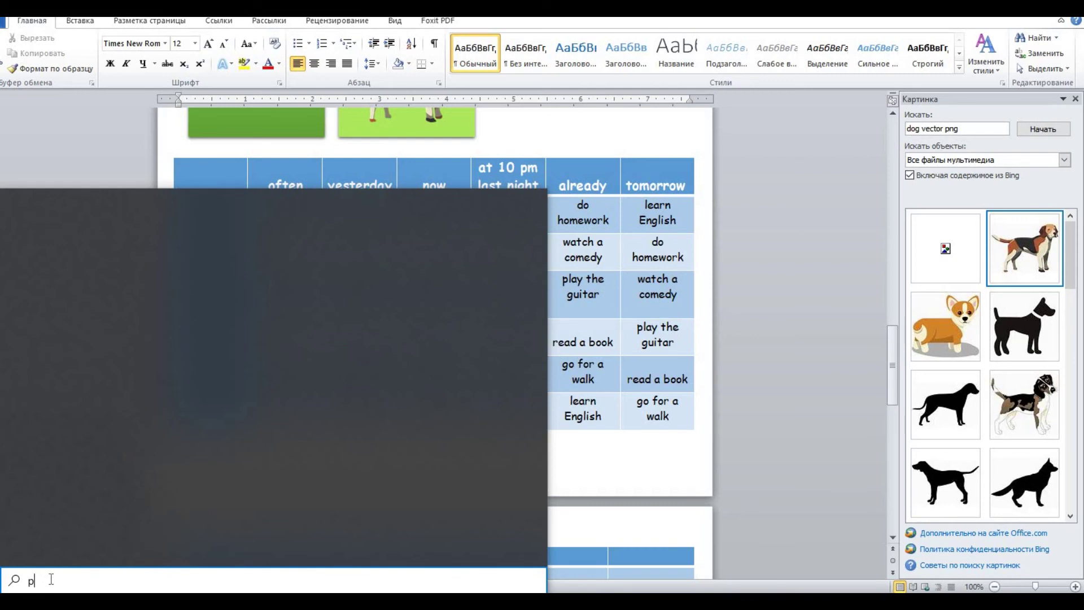
type("ain")
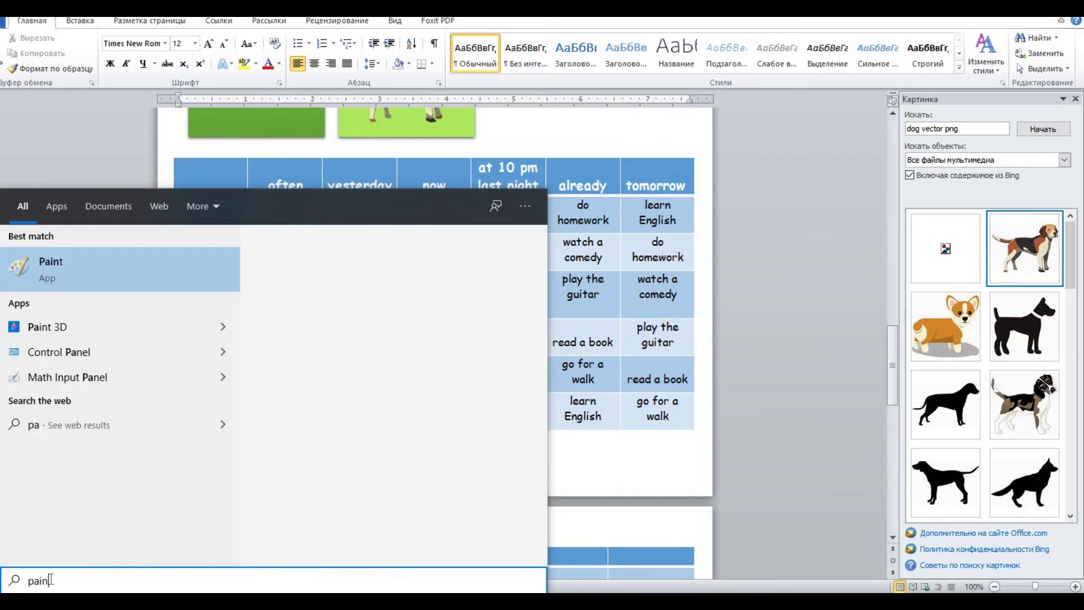
type("t")
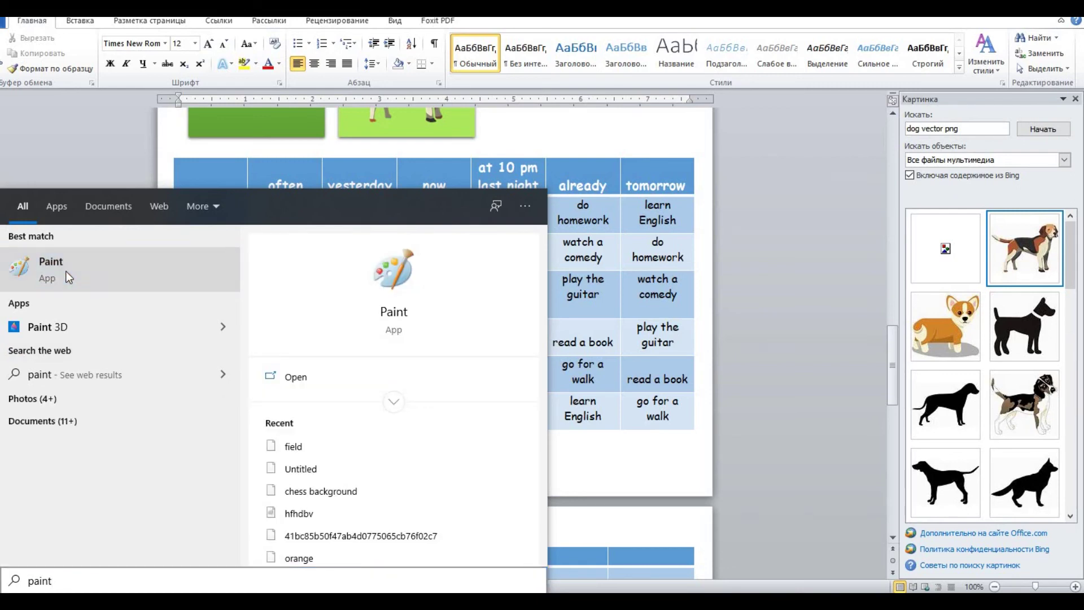
left_click(66, 271)
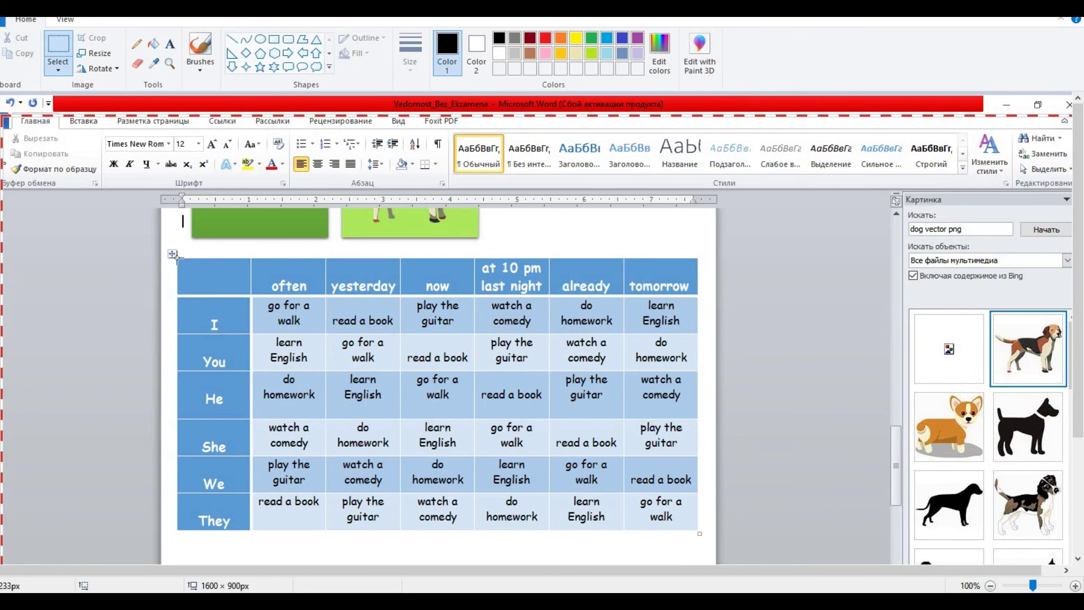
Select just the blue verb table in the screenshot and crop the image to 746 × 392 px
mouse_move(175, 257)
left_mouse_down()
mouse_move(285, 367)
mouse_move(457, 474)
mouse_move(583, 530)
mouse_move(704, 532)
left_mouse_up()
left_click_drag(704, 531, 698, 531)
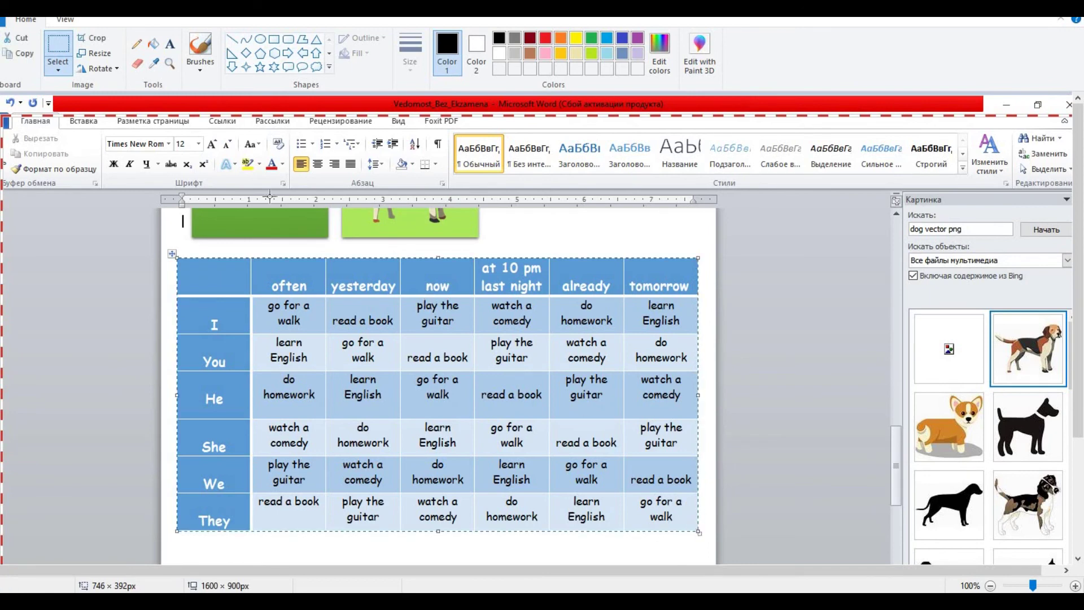
left_click(96, 39)
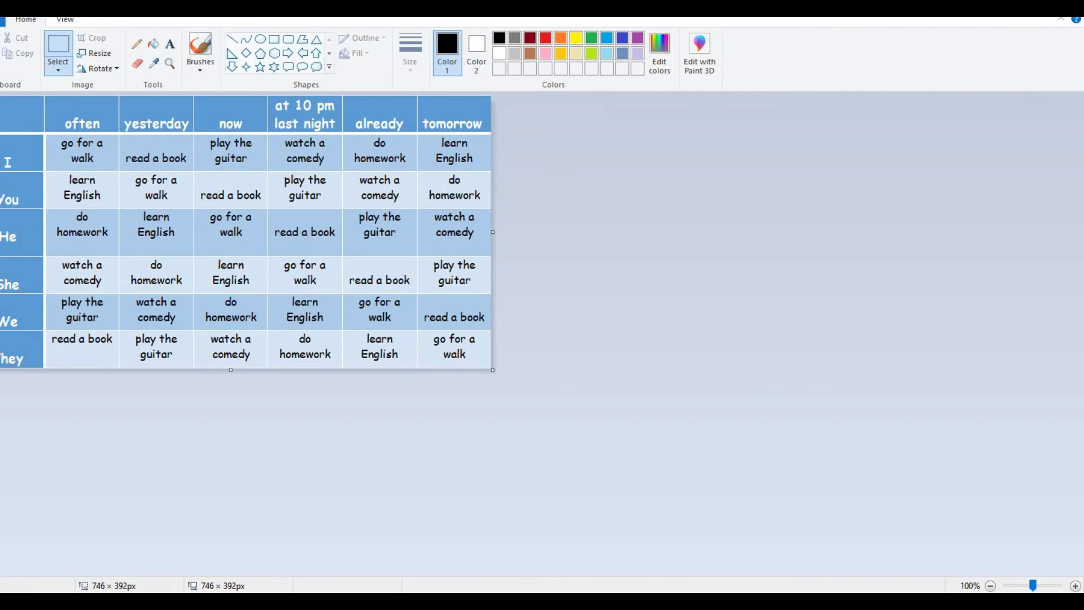
Save the cropped picture as a JPEG named 'table' in the Desktop folder
left_click(3, 19)
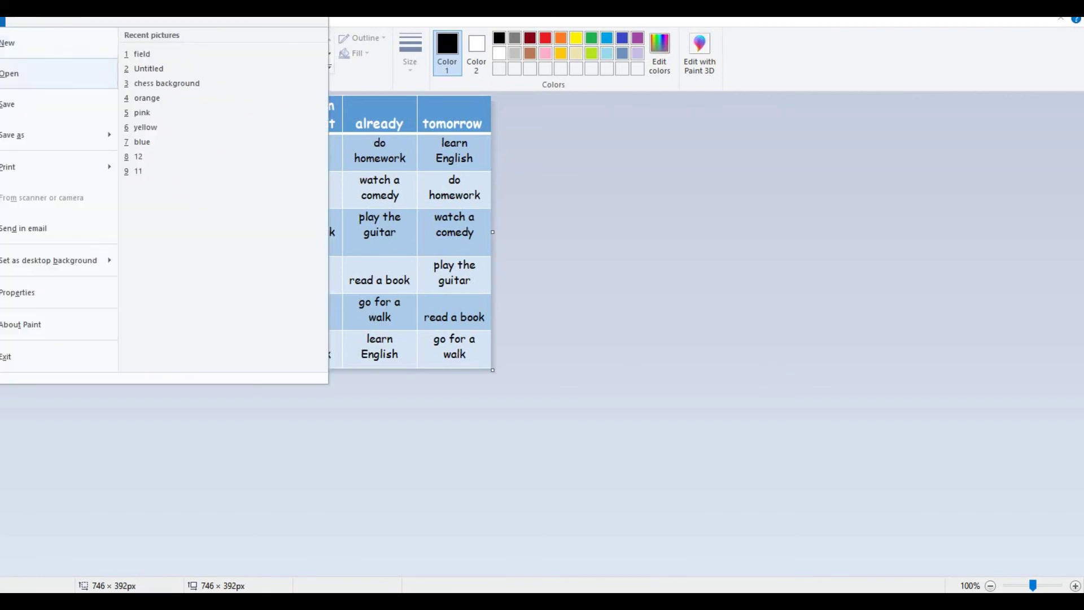
mouse_move(14, 135)
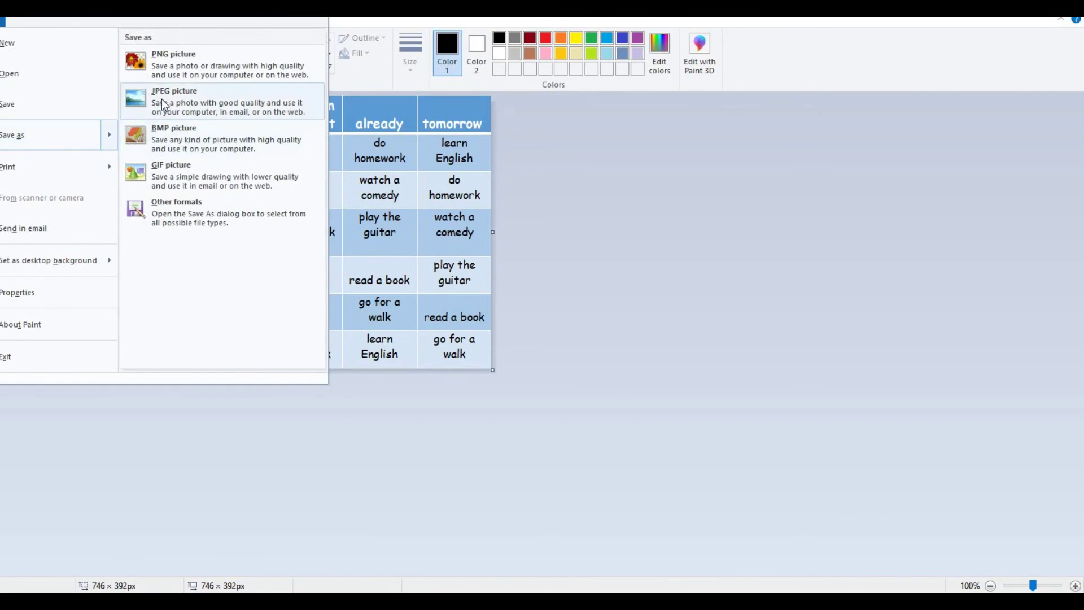
left_click(361, 237)
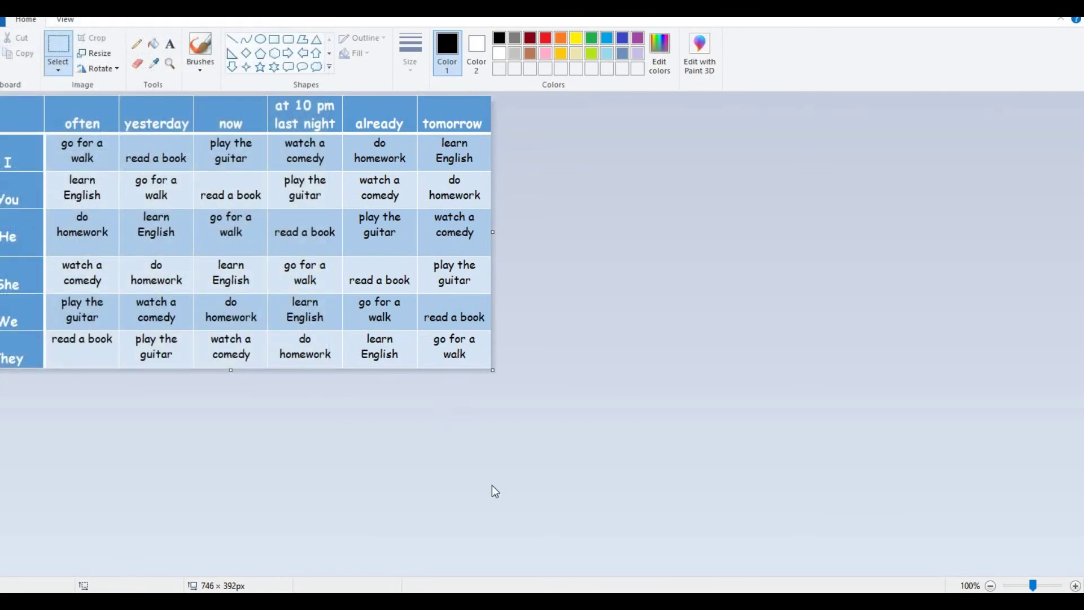
key("ctrl+s")
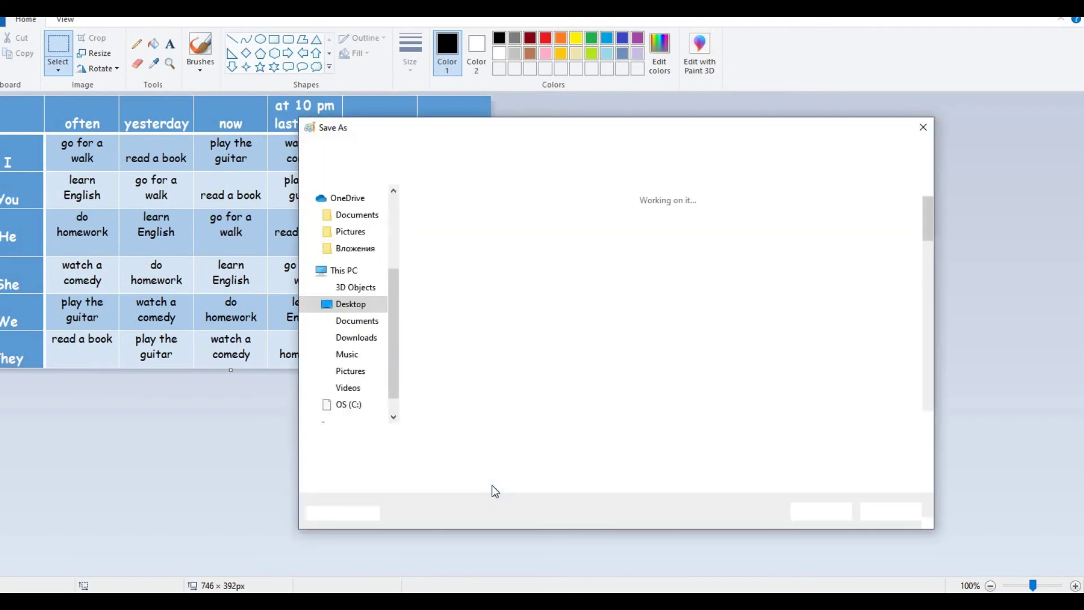
type("table")
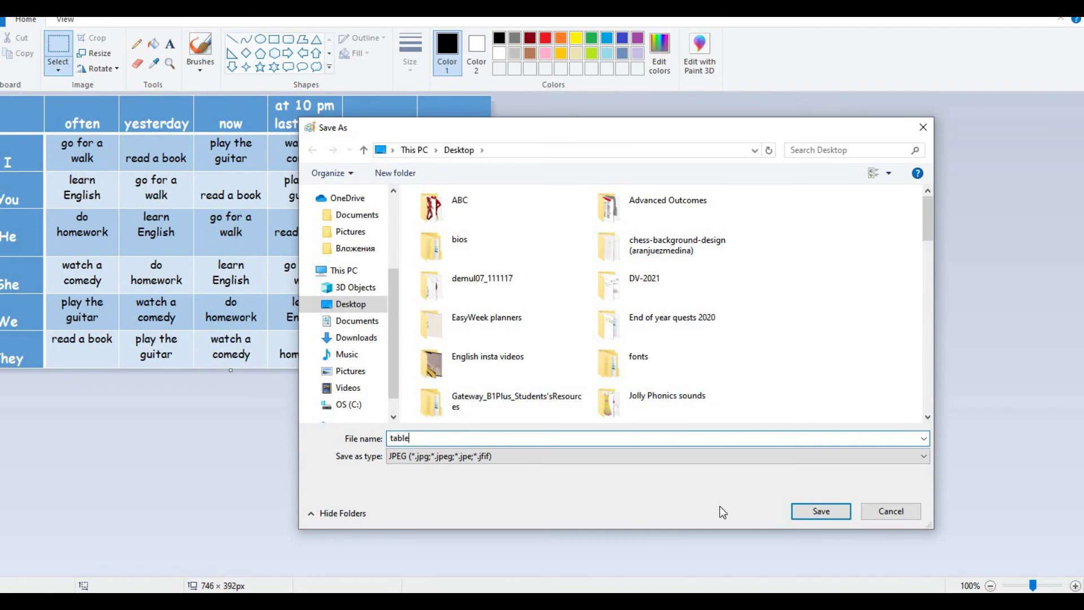
left_click(842, 514)
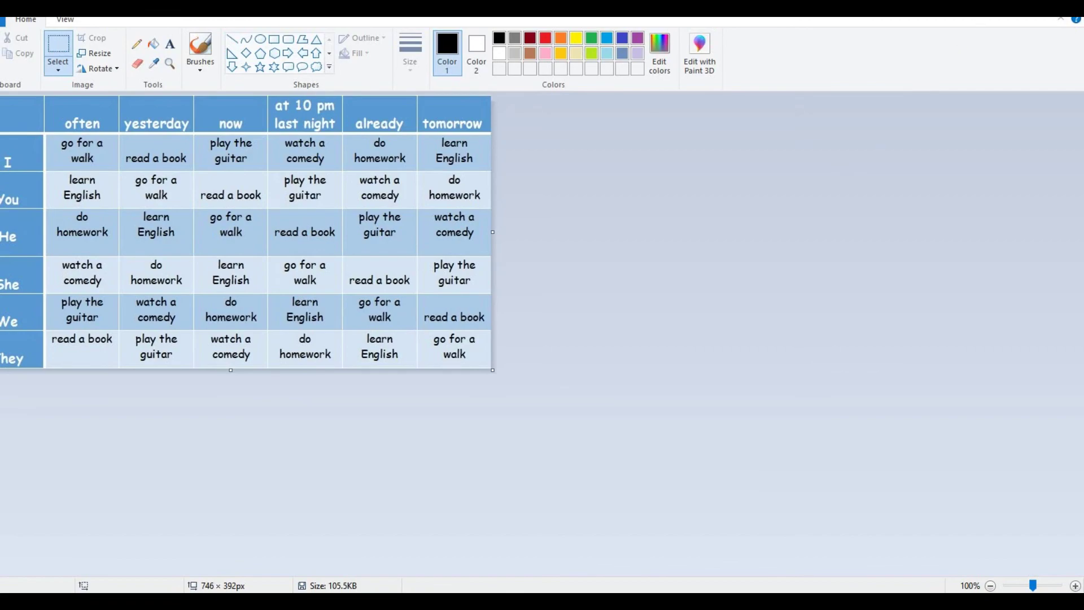
key("alt+Tab")
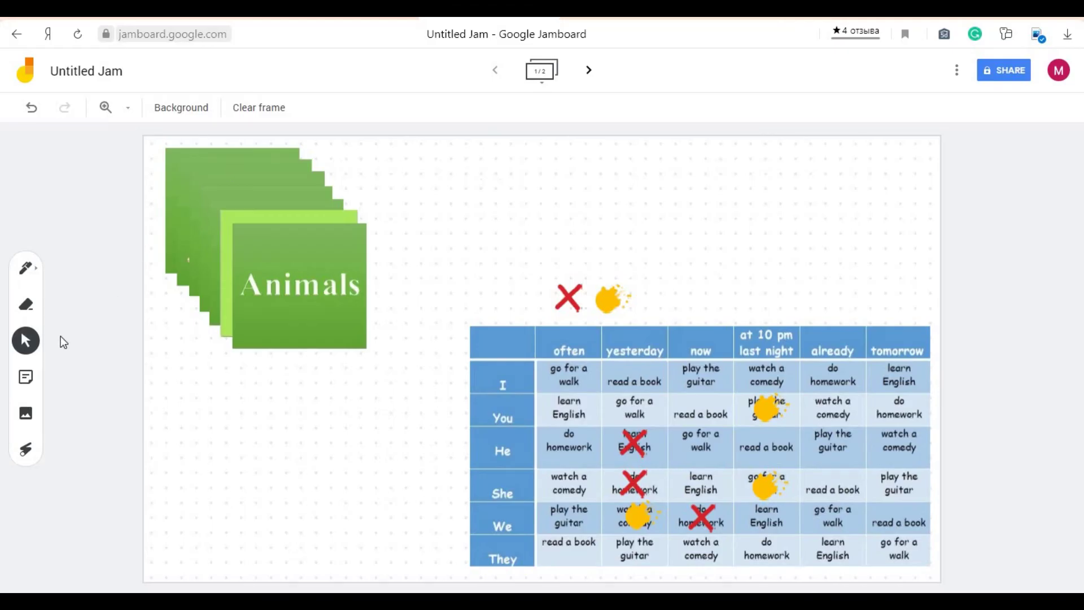
Upload the 'table' picture from the computer onto the Jamboard frame with the Image tool
left_click(25, 413)
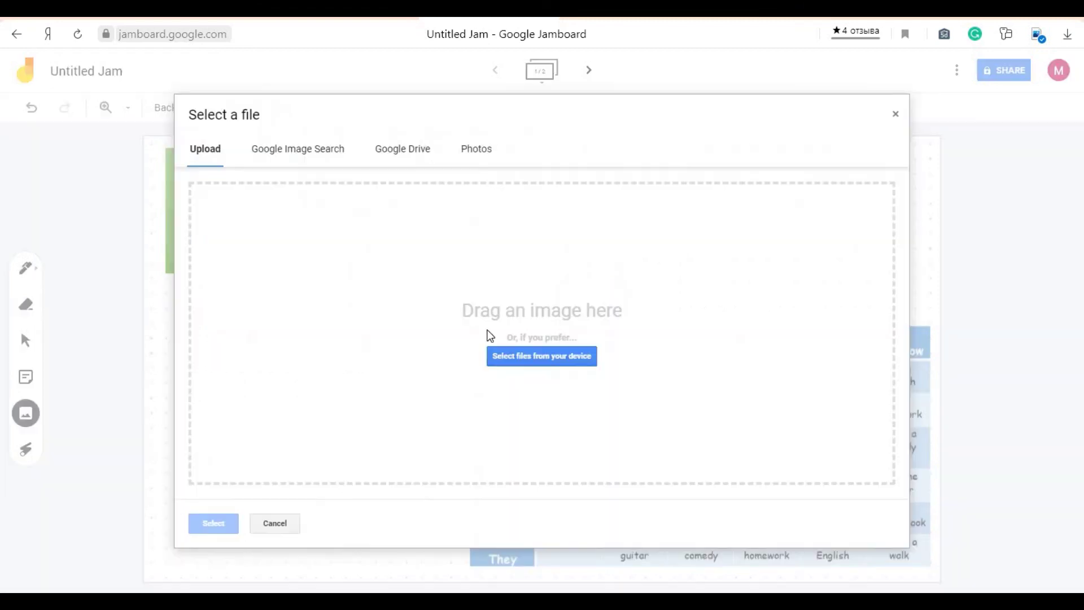
left_click(582, 360)
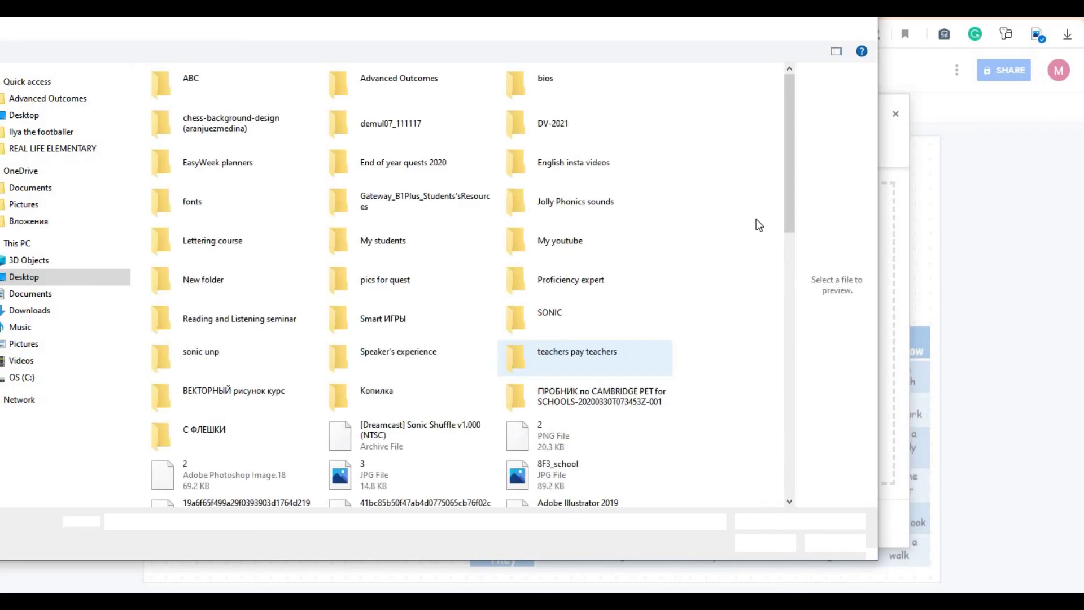
scroll(789, 243, "down", 5)
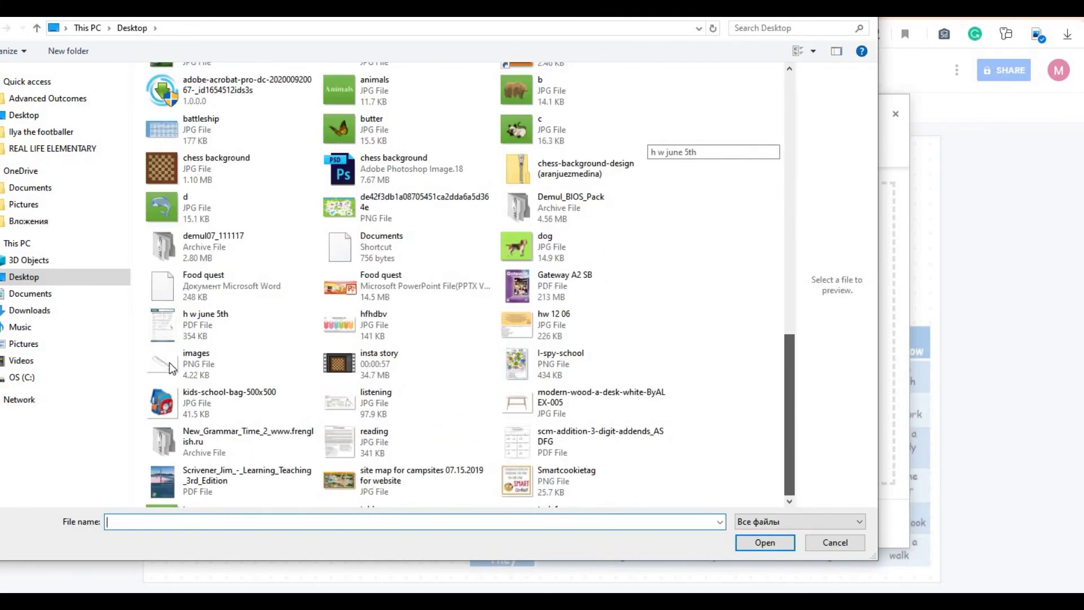
scroll(170, 363, "down", 3)
left_click(339, 260)
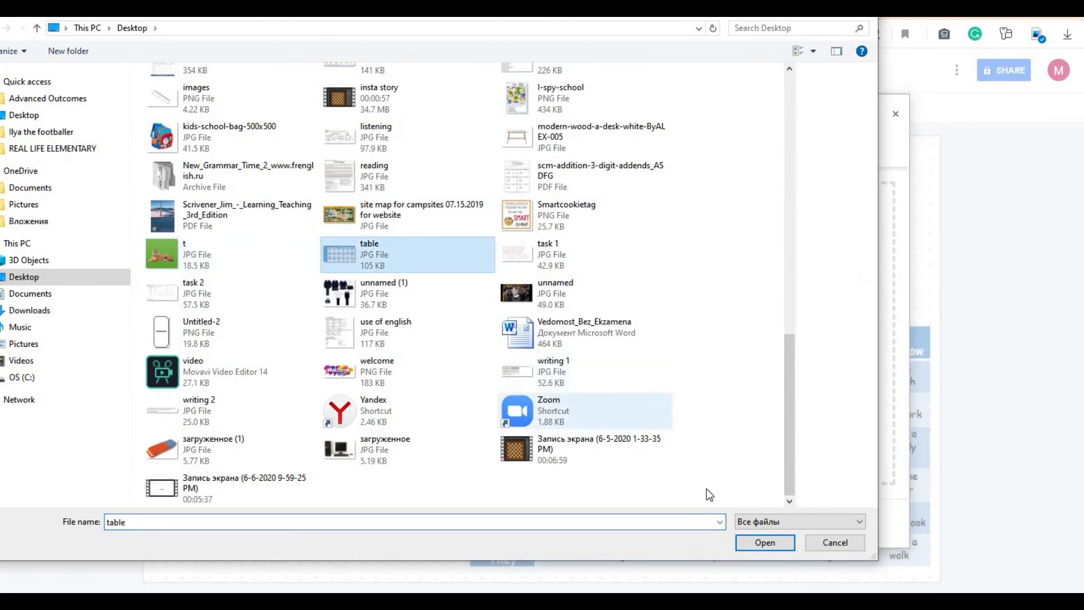
left_click(760, 543)
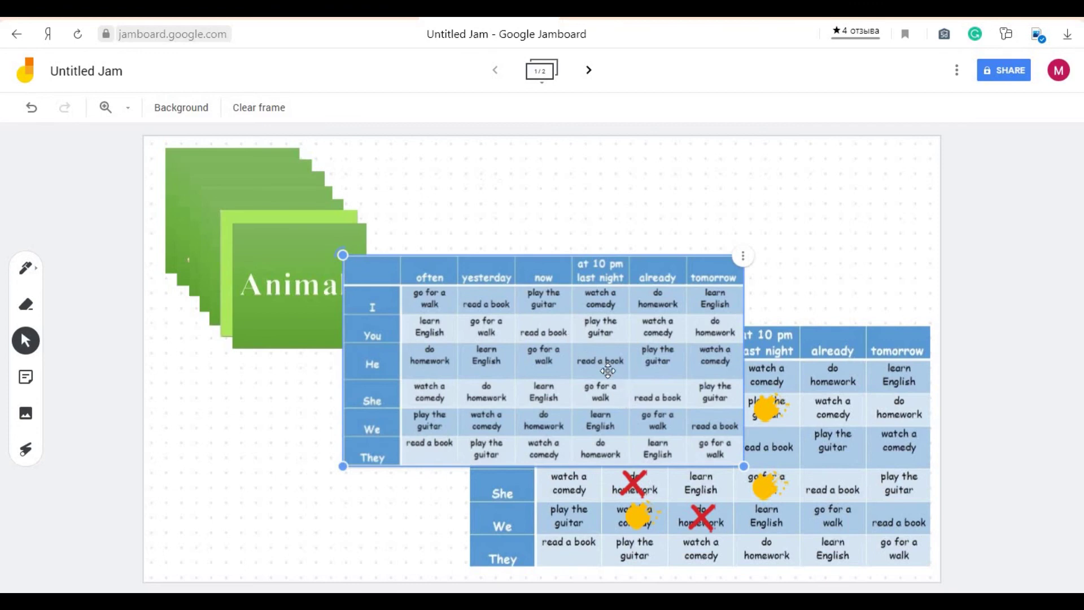
Move the imported table image to the frame's top-left corner and shrink it
left_click_drag(608, 371, 485, 275)
left_click_drag(619, 368, 662, 419)
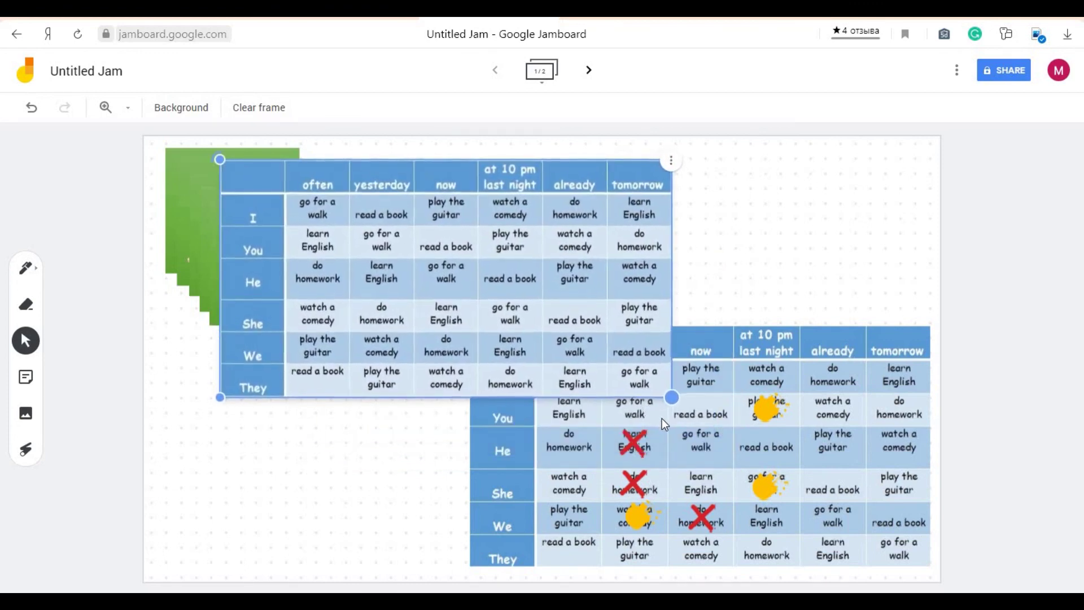
left_click_drag(480, 288, 425, 262)
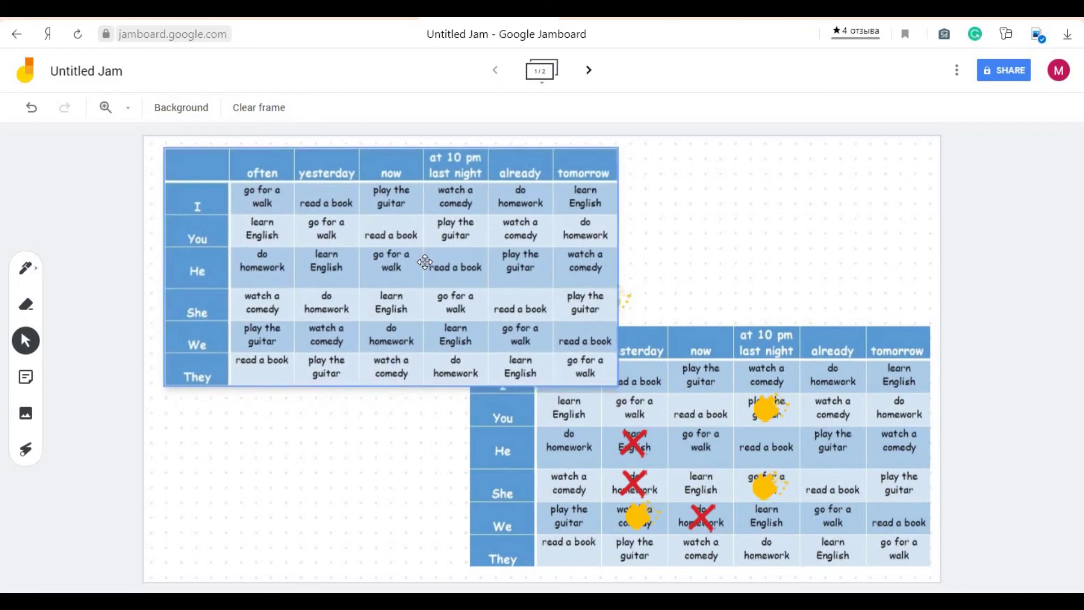
left_click_drag(616, 384, 561, 346)
Nudge the original marked table slightly and select the red X and yellow splash stickers
left_click(569, 355)
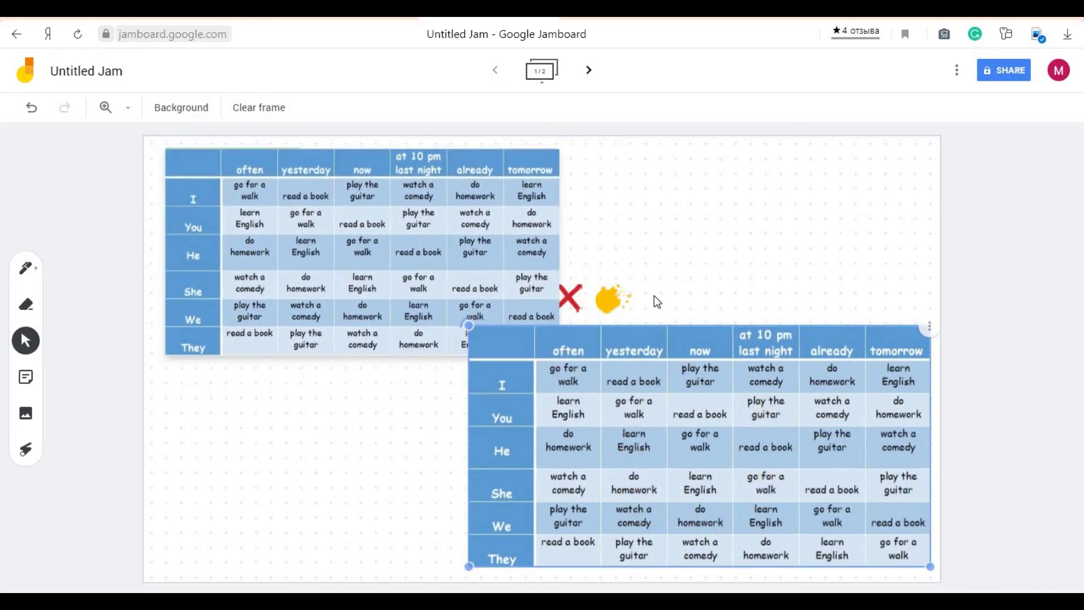
left_click_drag(694, 380, 694, 382)
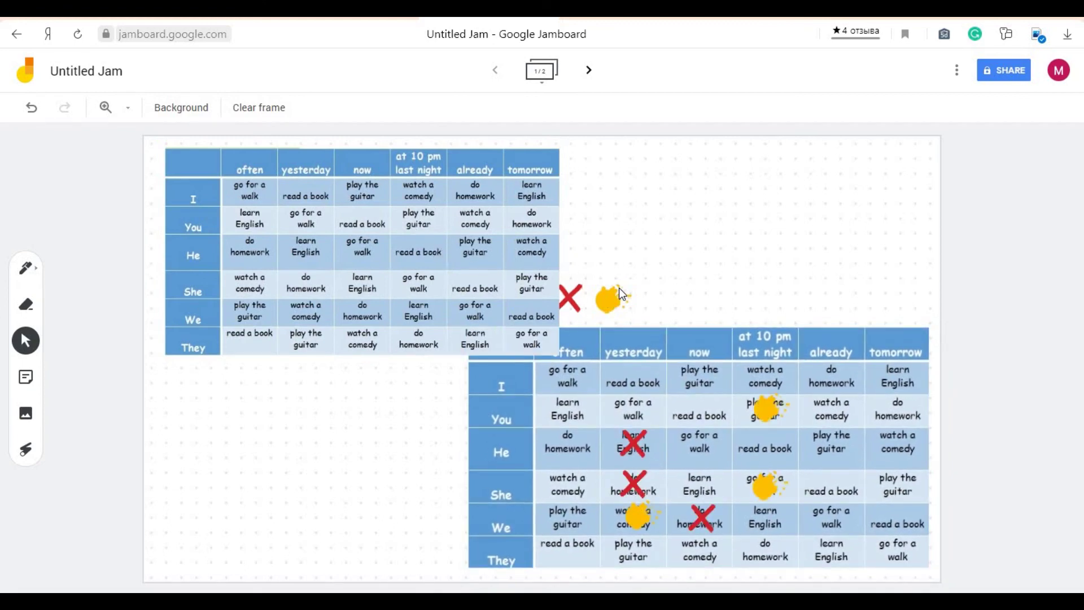
left_click(615, 288)
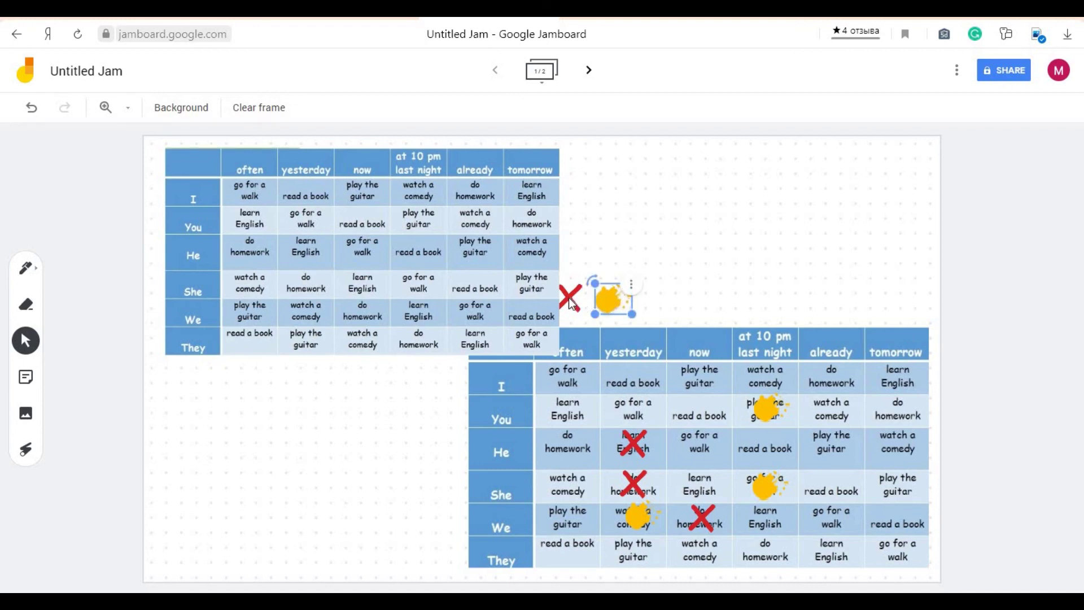
left_click(573, 303)
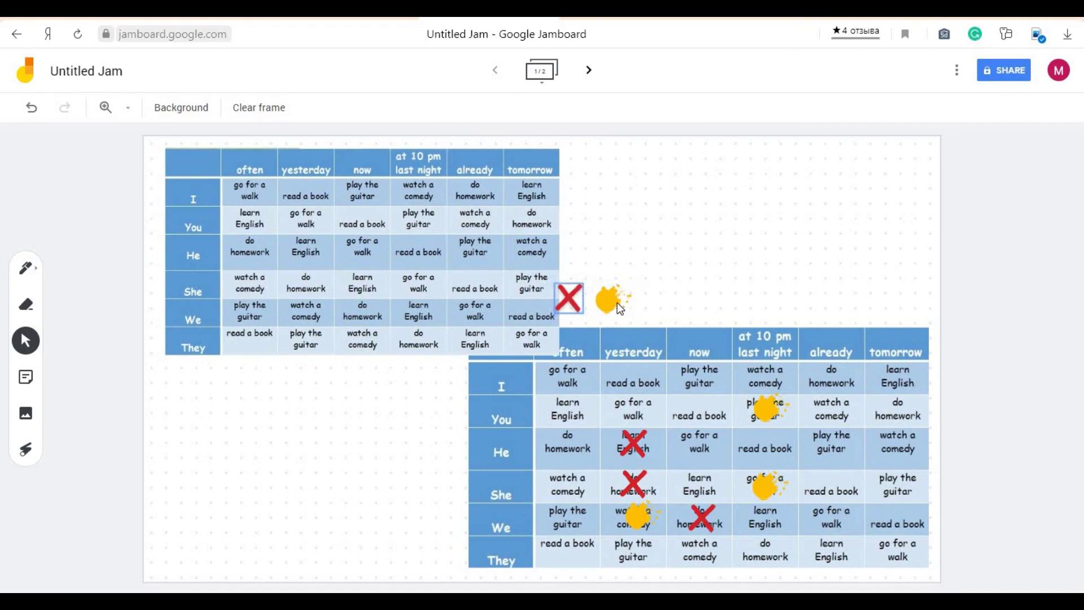
left_click(618, 305)
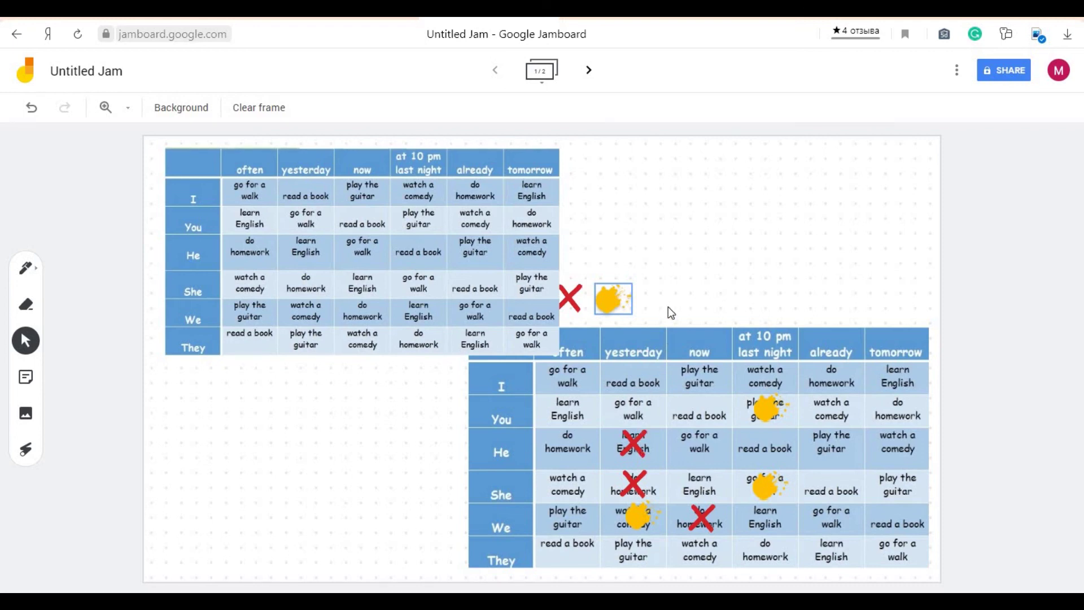
Drag the table image to the frame's upper right, uncovering the Animals card pile
left_click_drag(460, 283, 783, 270)
left_click(441, 297)
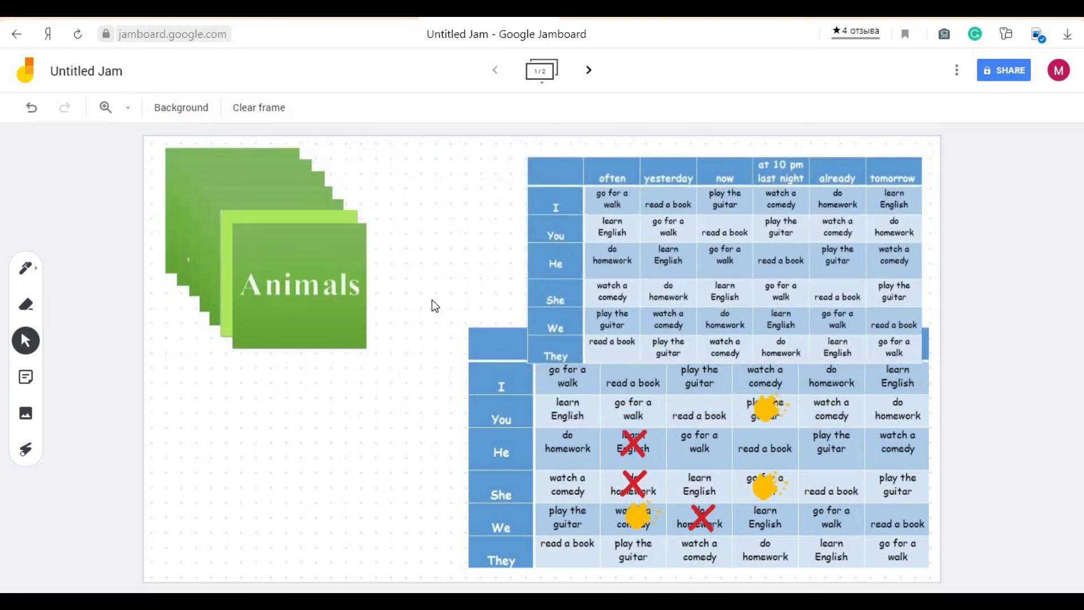